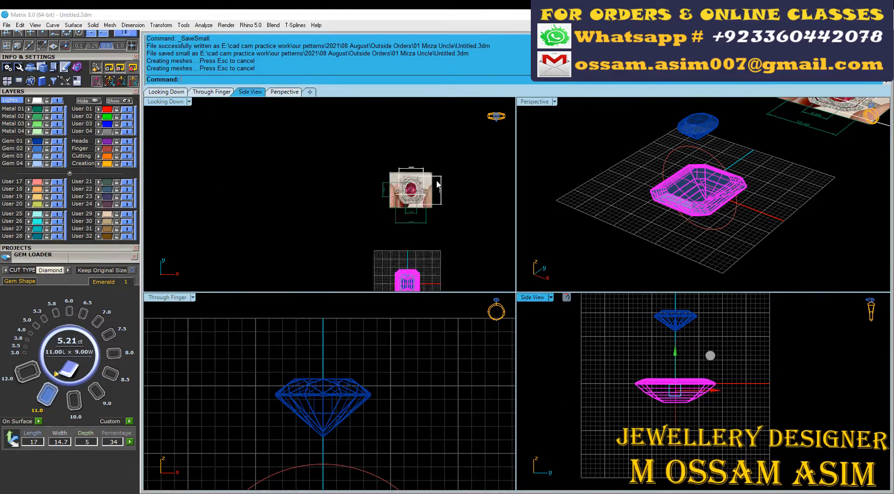
# Step: Create an octagonal outline curve from the emerald-cut gem with the Gem Profile tool and delete the gem
pyautogui.moveTo(415, 266); pyautogui.dragTo(395, 160, button='right')
pyautogui.scroll(18, 396, 160)
pyautogui.middleClick(396, 160)
pyautogui.click(416, 279)
pyautogui.click(368, 194)
pyautogui.press('Delete')
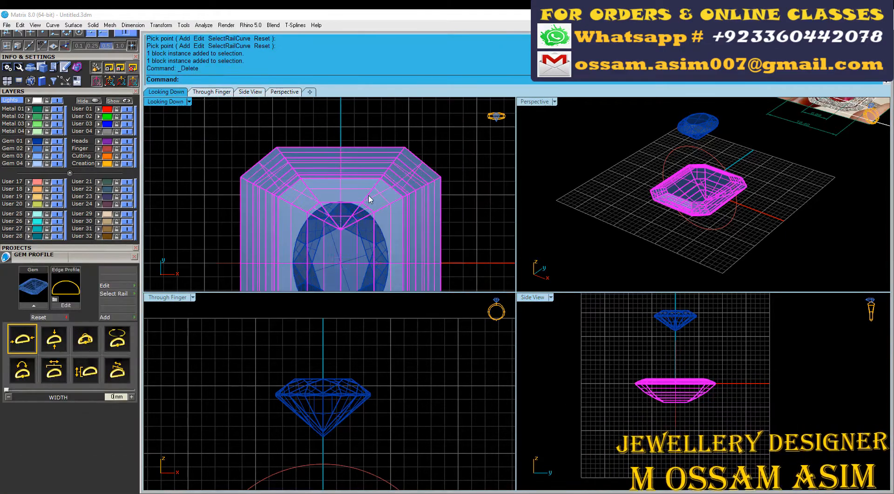
# Step: Examine the width of the outer diamond border in the ring reference photo
pyautogui.scroll(-12, 403, 191)
pyautogui.moveTo(399, 150); pyautogui.dragTo(383, 281, button='right')
pyautogui.scroll(5, 380, 148)
pyautogui.scroll(5, 382, 156)
pyautogui.scroll(-6, 391, 173)
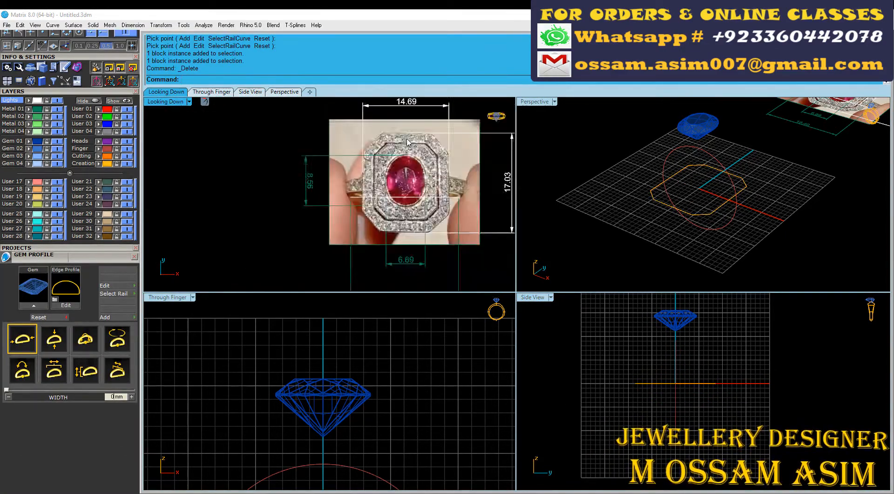
pyautogui.scroll(4, 393, 177)
pyautogui.scroll(-5, 394, 182)
pyautogui.scroll(-3, 386, 210)
# Step: Try to offset the octagonal outline inward by 2 mm
pyautogui.moveTo(378, 252); pyautogui.dragTo(361, 174, button='right')
pyautogui.scroll(10, 356, 233)
pyautogui.click(342, 220)
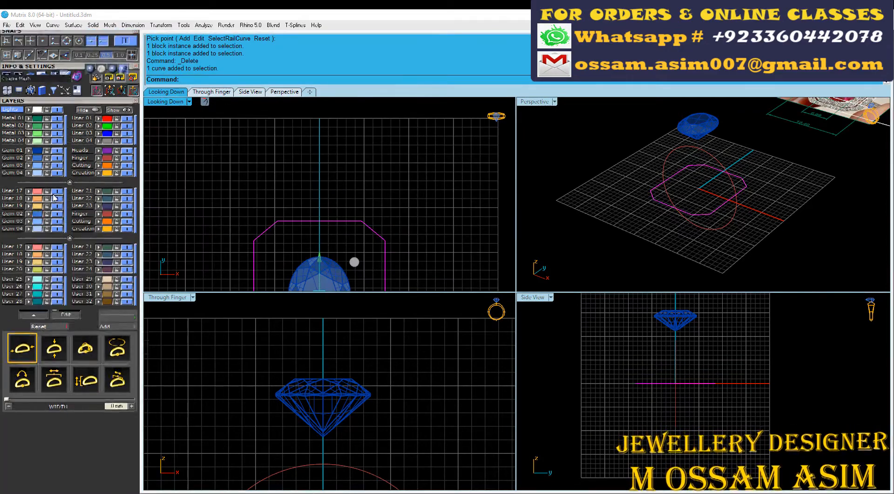
pyautogui.scroll(5, 16, 122)
pyautogui.click(94, 150)
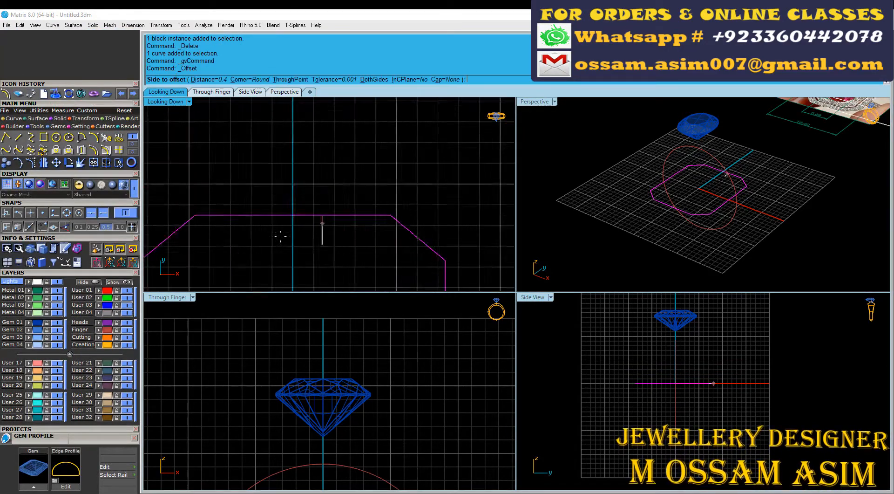
pyautogui.scroll(6, 316, 228)
pyautogui.scroll(-4, 263, 240)
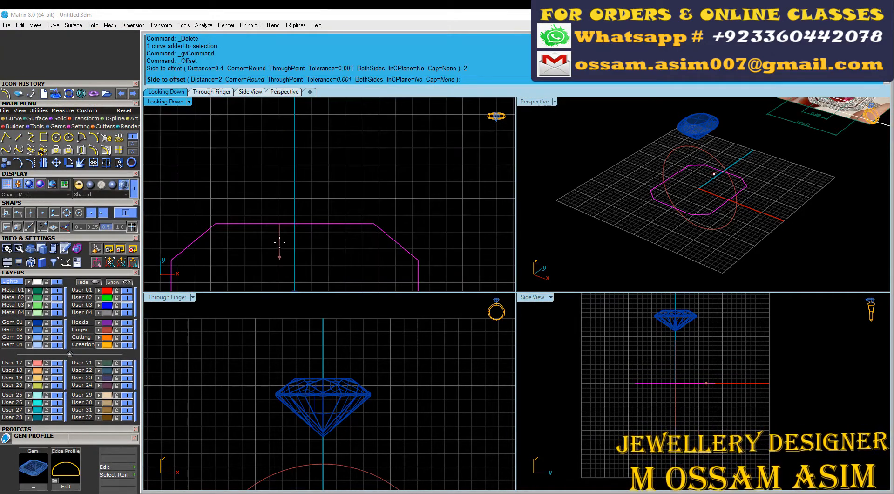
pyautogui.click(279, 242)
# Step: Offset the octagonal outline inward by 1.8 mm and offset the new curve inward by another 0.5 mm
pyautogui.scroll(-4, 280, 244)
pyautogui.moveTo(278, 271); pyautogui.dragTo(317, 134, button='right')
pyautogui.scroll(6, 293, 203)
pyautogui.click(269, 171)
pyautogui.scroll(4, 280, 178)
pyautogui.scroll(-9, 280, 178)
pyautogui.scroll(3, 359, 195)
pyautogui.scroll(-6, 364, 171)
pyautogui.scroll(3, 364, 172)
pyautogui.scroll(-4, 336, 202)
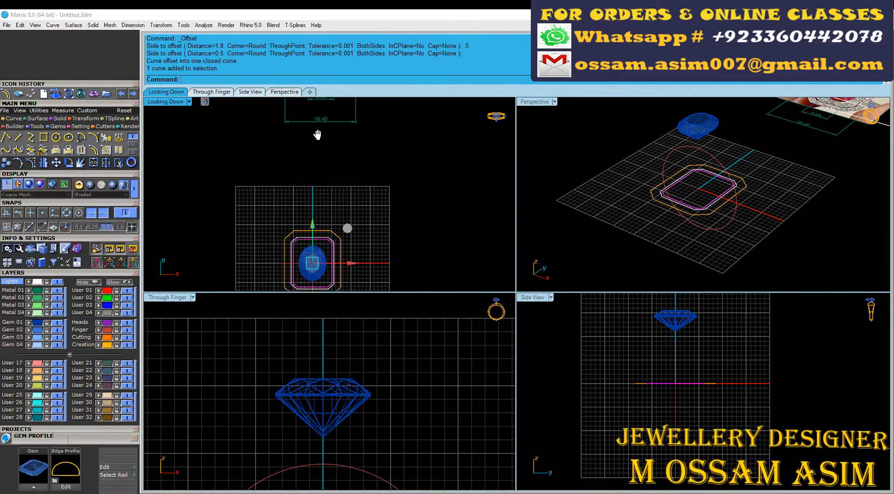
# Step: Select the two inner octagonal curves and raise them 0.7 mm along the Z axis
pyautogui.scroll(12, 320, 234)
pyautogui.click(328, 227)
pyautogui.scroll(-9, 335, 215)
pyautogui.scroll(8, 698, 200)
pyautogui.moveTo(673, 210); pyautogui.dragTo(666, 186, button='right')
pyautogui.moveTo(687, 235); pyautogui.dragTo(671, 215)
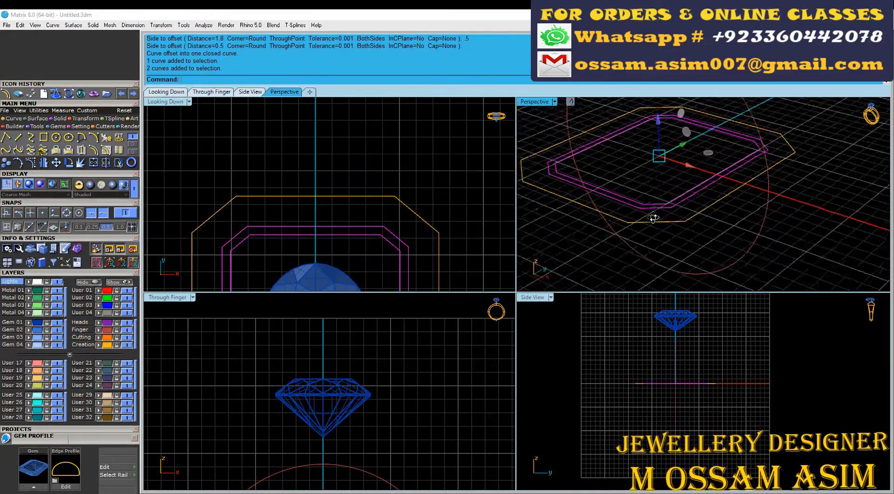
pyautogui.scroll(-4, 671, 216)
pyautogui.click(668, 169)
pyautogui.scroll(8, 672, 412)
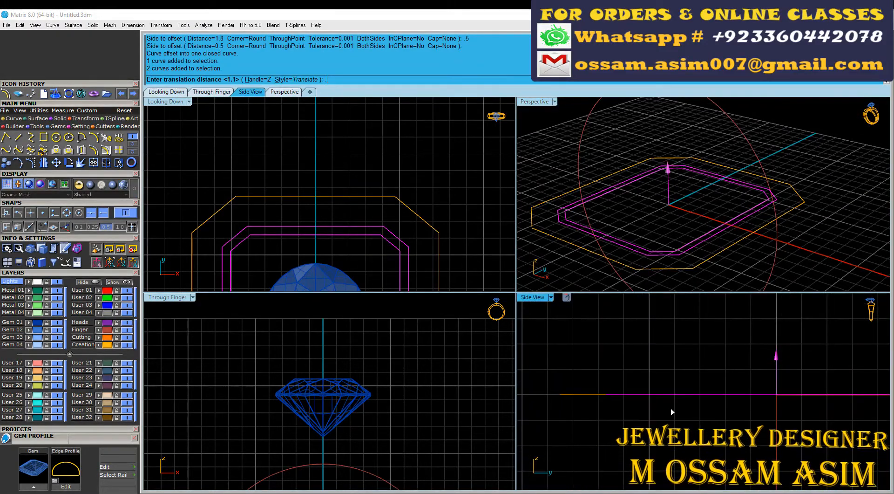
pyautogui.write('.7')
pyautogui.press('Return')
# Step: Draw a sloping line from the midpoint of the raised middle octagon's side down to the outer octagonal outline
pyautogui.click(18, 137)
pyautogui.scroll(5, 688, 218)
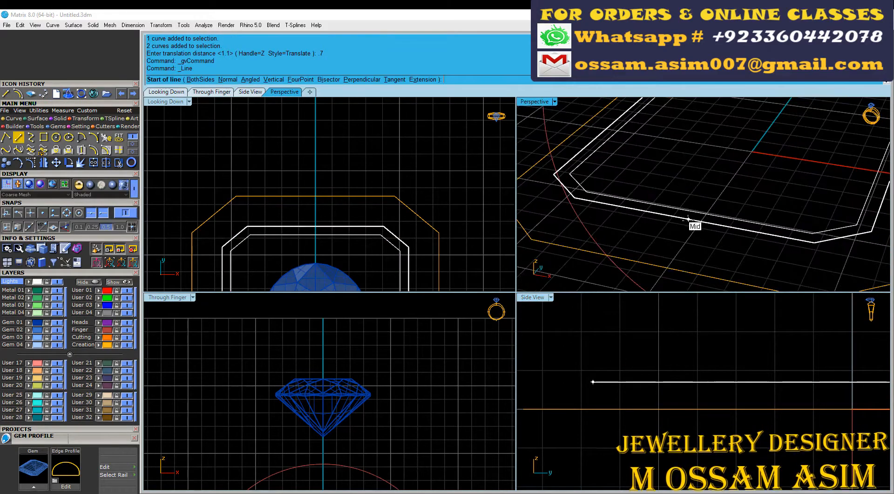
pyautogui.click(689, 219)
pyautogui.click(665, 267)
pyautogui.click(691, 241)
pyautogui.scroll(3, 691, 241)
pyautogui.scroll(-6, 699, 160)
# Step: Sweep the sloping line along the raised middle octagon and the outer outline with Sweep2 to form the beveled frame
pyautogui.click(37, 118)
pyautogui.click(31, 137)
pyautogui.scroll(5, 652, 204)
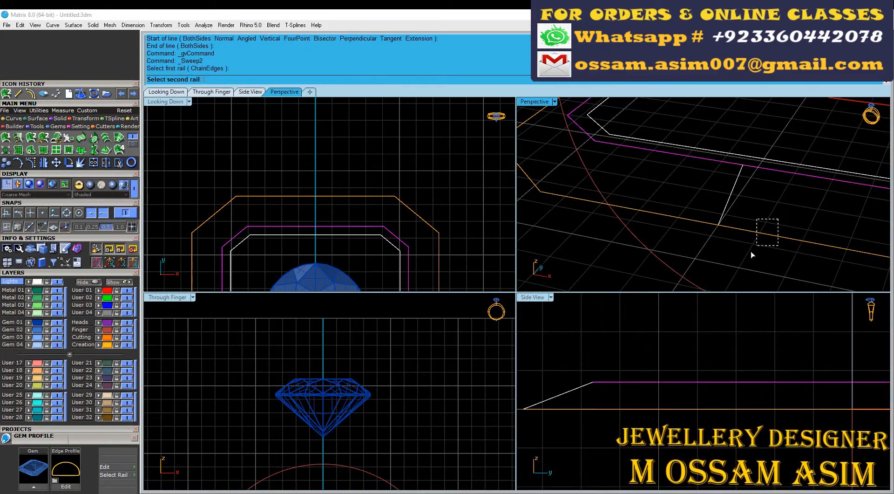
pyautogui.moveTo(751, 254); pyautogui.dragTo(749, 257)
pyautogui.click(733, 187)
pyautogui.press('Return')
pyautogui.press('Return')
pyautogui.moveTo(730, 181); pyautogui.dragTo(636, 161, button='right')
pyautogui.scroll(-5, 636, 161)
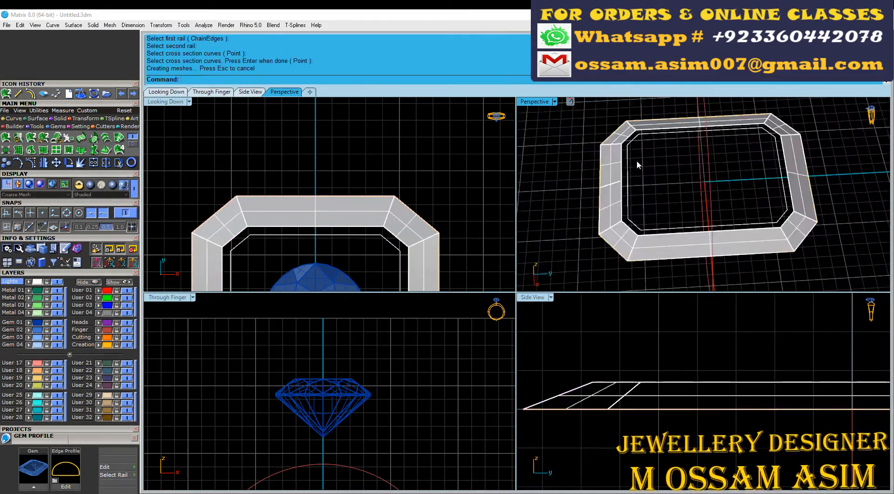
# Step: Examine the inner border and the area around the oval stone in the ring reference photo
pyautogui.scroll(-4, 636, 161)
pyautogui.scroll(-12, 347, 130)
pyautogui.moveTo(347, 130); pyautogui.dragTo(393, 288, button='right')
pyautogui.scroll(6, 386, 189)
pyautogui.moveTo(373, 211); pyautogui.dragTo(324, 197, button='right')
pyautogui.scroll(6, 319, 188)
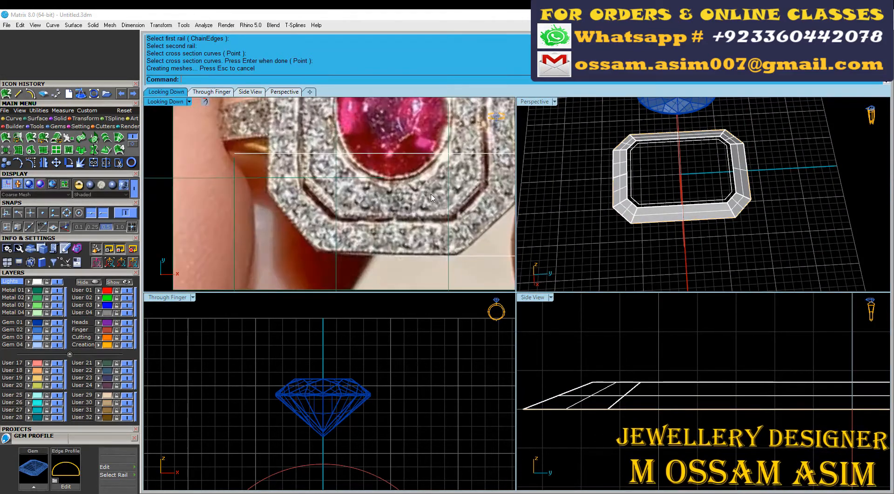
pyautogui.moveTo(431, 197); pyautogui.dragTo(408, 234, button='right')
pyautogui.scroll(-3, 410, 227)
pyautogui.scroll(3, 415, 221)
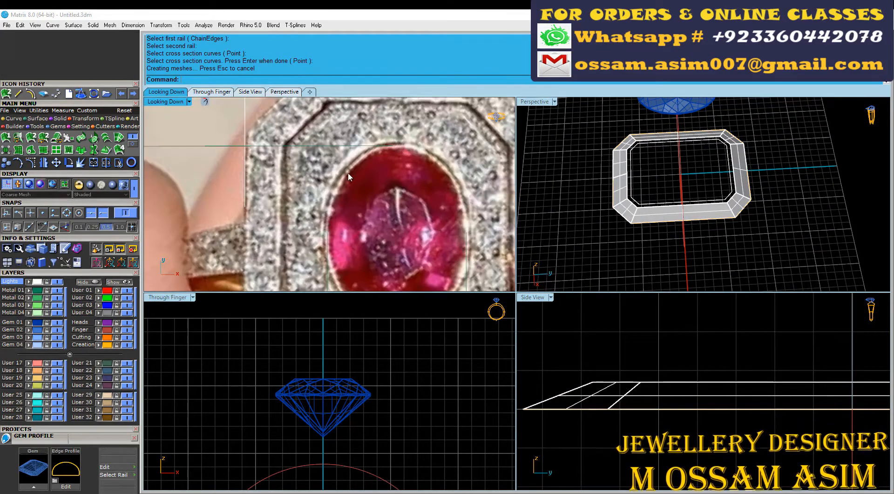
pyautogui.scroll(-6, 424, 215)
pyautogui.scroll(3, 428, 212)
pyautogui.scroll(-1, 359, 193)
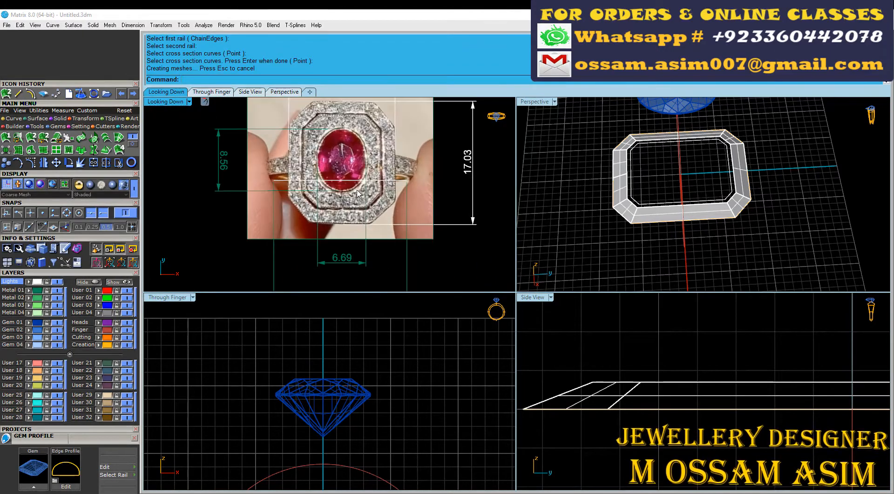
pyautogui.scroll(1, 284, 158)
pyautogui.scroll(-7, 333, 184)
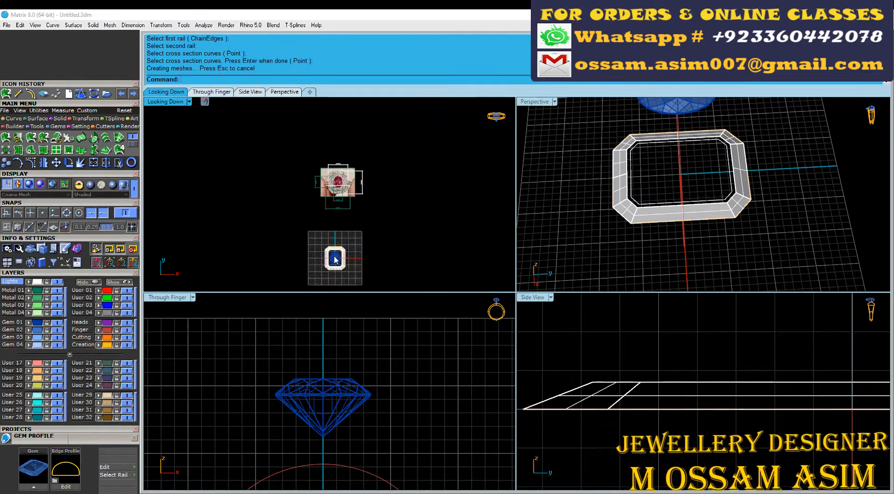
# Step: Draw a rounded rectangle centered on the origin, matching the frame's outer size, with corner arcs bulging slightly past its chamfered corners
pyautogui.scroll(6, 336, 267)
pyautogui.click(14, 119)
pyautogui.click(43, 138)
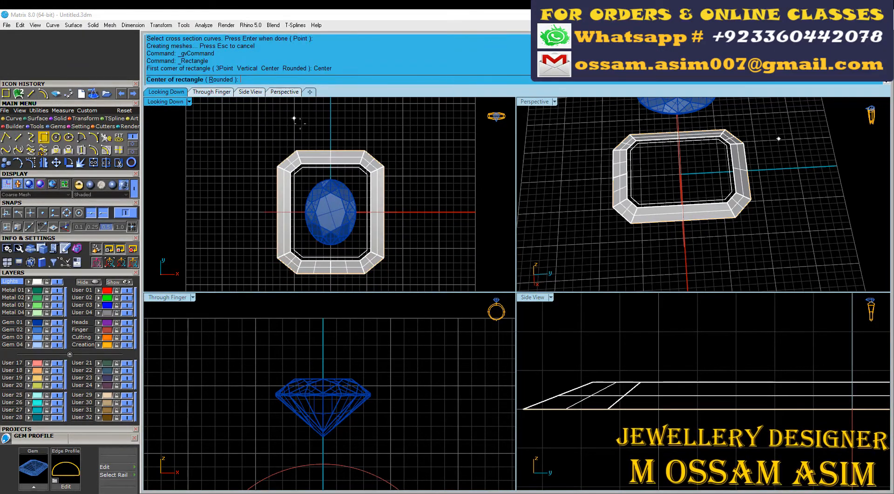
pyautogui.scroll(6, 268, 134)
pyautogui.click(251, 80)
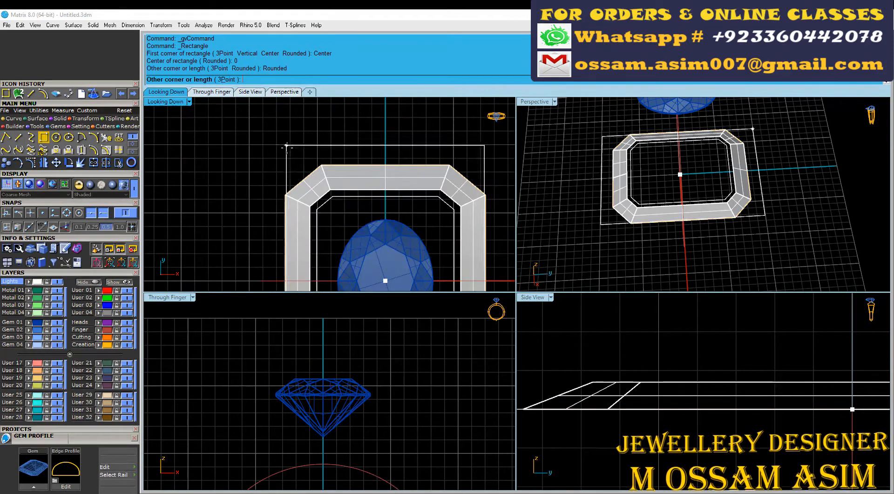
pyautogui.scroll(4, 285, 164)
pyautogui.scroll(6, 285, 165)
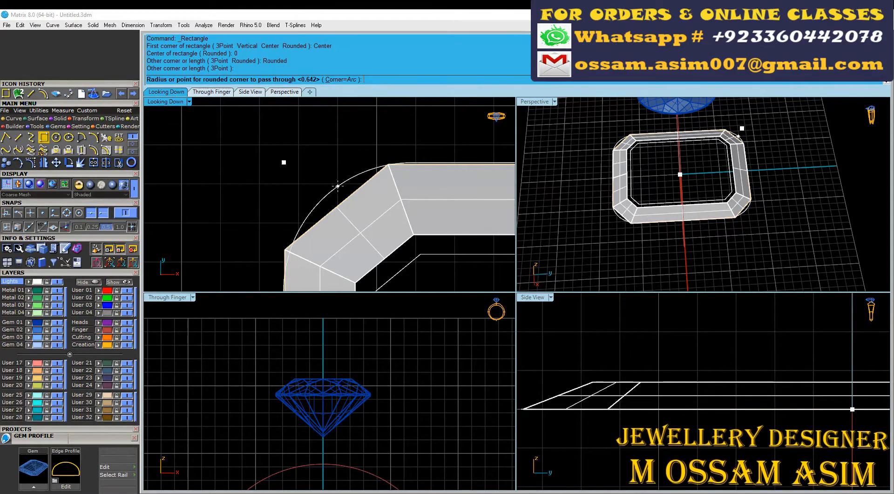
pyautogui.scroll(4, 328, 200)
pyautogui.click(334, 209)
pyautogui.scroll(-8, 295, 139)
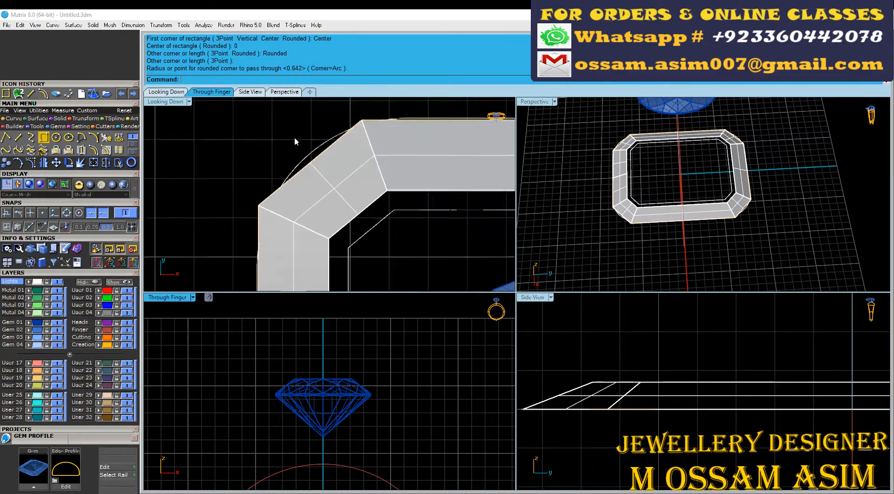
# Step: Hide the swept octagonal frame and delete the leftover outline curve
pyautogui.click(314, 200)
pyautogui.moveTo(434, 156); pyautogui.dragTo(373, 187, button='right')
pyautogui.keyDown('shift'); pyautogui.click(246, 165); pyautogui.keyUp('shift')
pyautogui.scroll(-10, 246, 163)
pyautogui.scroll(12, 259, 172)
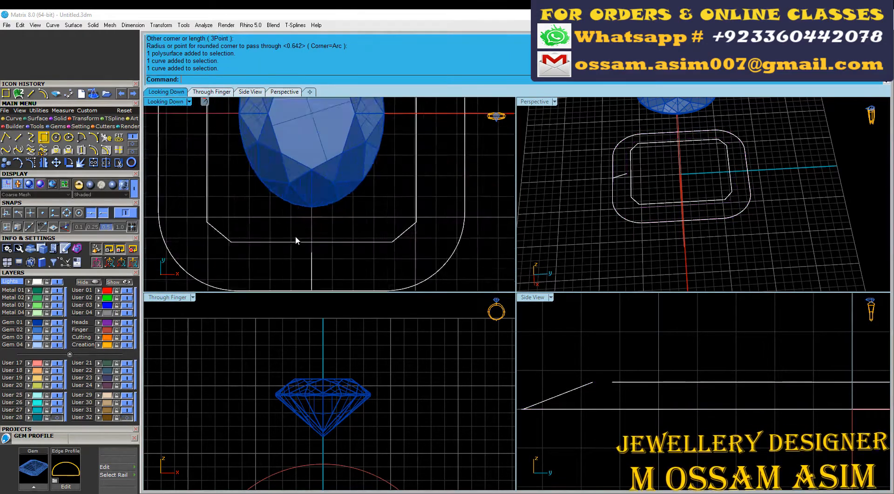
pyautogui.scroll(-6, 260, 228)
pyautogui.click(294, 261)
pyautogui.press('Delete')
# Step: Draw an upward arc across the rounded rectangle, between the midpoints of its two long sides
pyautogui.scroll(-2, 352, 186)
pyautogui.moveTo(355, 260); pyautogui.dragTo(388, 291, button='right')
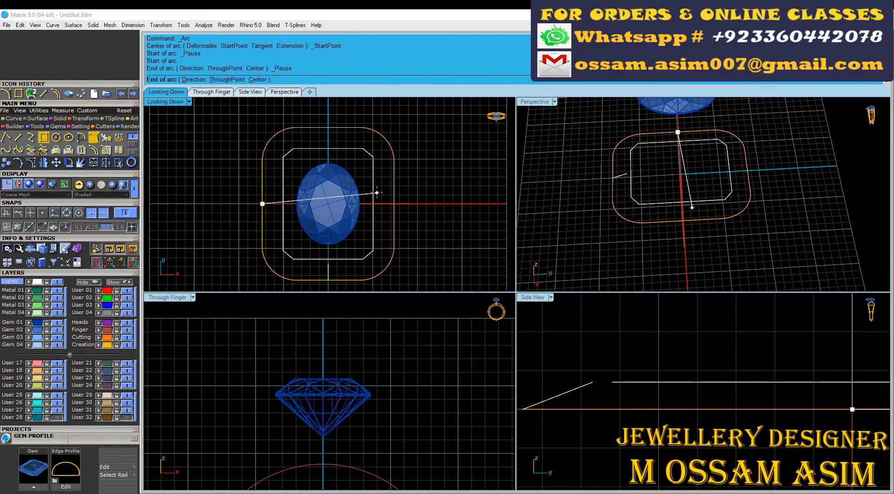
pyautogui.click(394, 203)
pyautogui.scroll(-10, 389, 391)
pyautogui.scroll(6, 374, 353)
pyautogui.click(373, 349)
# Step: Rebuild the arc as a degree 3 curve, deleting the input
pyautogui.scroll(5, 385, 405)
pyautogui.click(396, 375)
pyautogui.click(107, 137)
pyautogui.scroll(2, 364, 393)
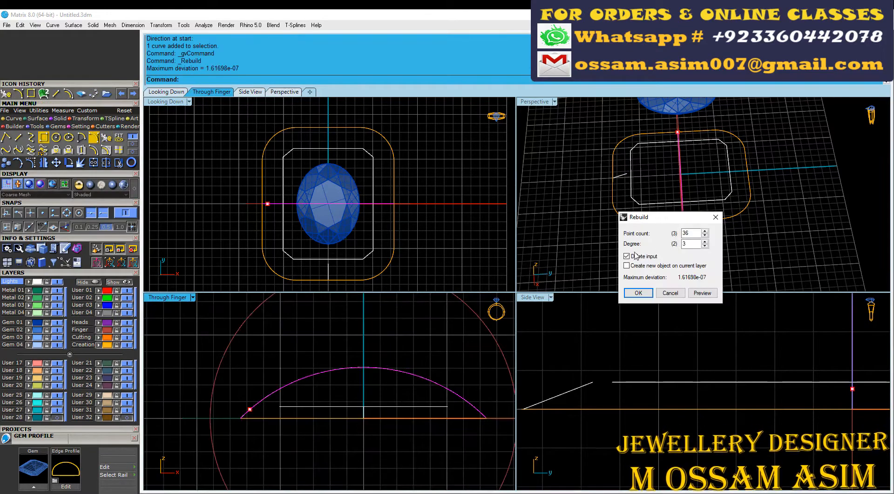
pyautogui.press('Return')
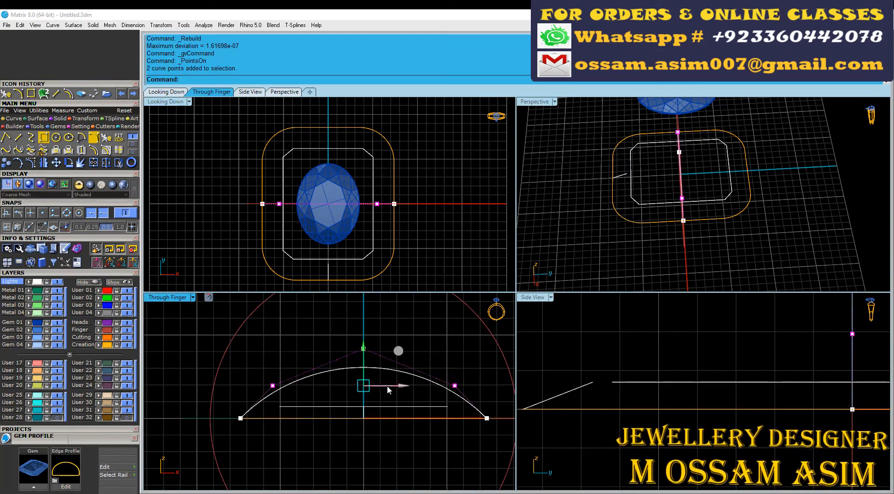
# Step: Spread the arc's two shoulder control points symmetrically outward to make the dome profile fuller
pyautogui.moveTo(394, 372); pyautogui.dragTo(378, 390, button='right')
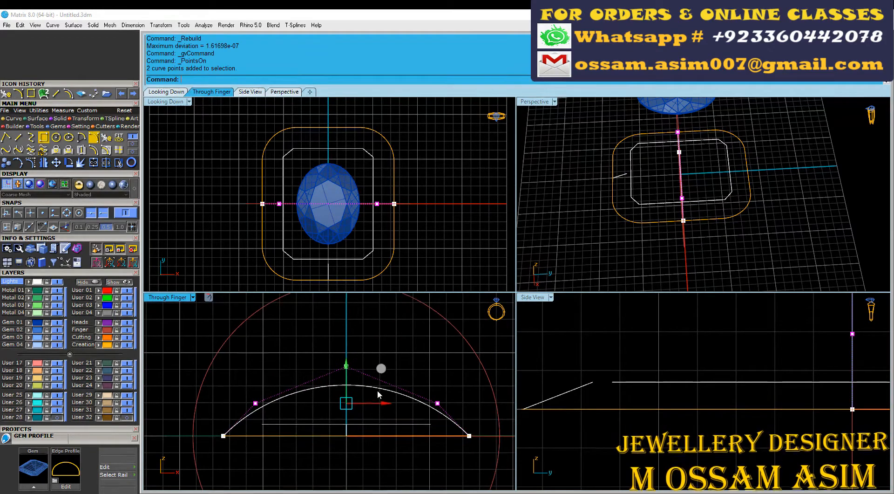
pyautogui.moveTo(394, 402); pyautogui.dragTo(394, 401)
pyautogui.scroll(6, 310, 379)
pyautogui.scroll(-4, 338, 377)
pyautogui.press('Escape')
pyautogui.press('Escape')
# Step: Rebuild the reshaped dome curve to smooth it
pyautogui.moveTo(338, 403); pyautogui.dragTo(318, 370)
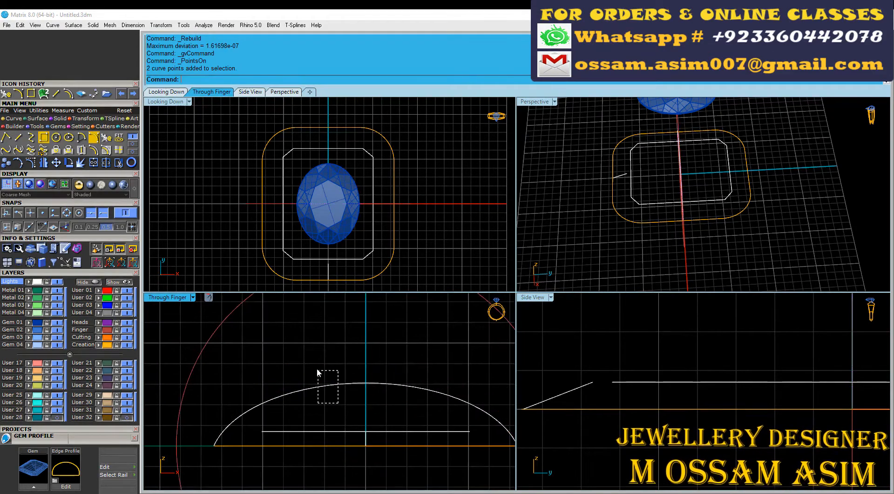
pyautogui.click(344, 385)
pyautogui.hotkey('ctrl', 'r')
pyautogui.press('Return')
pyautogui.click(308, 371)
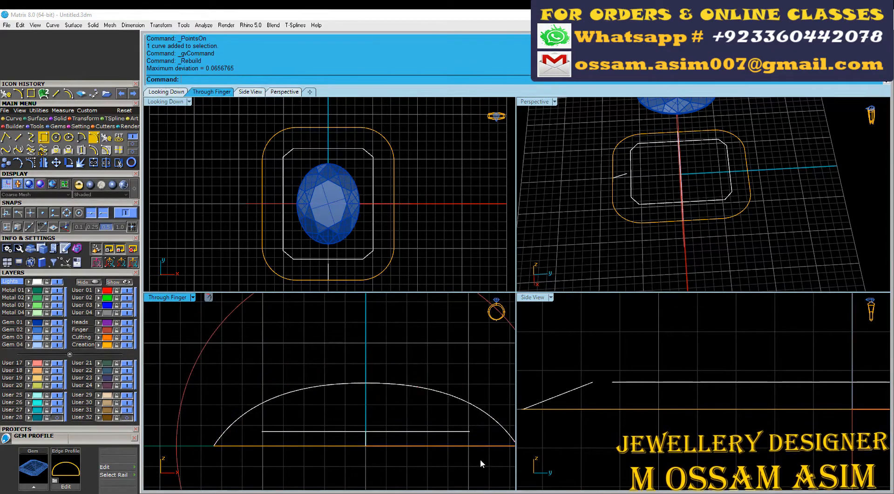
pyautogui.scroll(-2, 311, 417)
# Step: Lower the height of the dome curve from its base with Scale1D
pyautogui.moveTo(312, 417); pyautogui.dragTo(299, 396, button='right')
pyautogui.click(85, 119)
pyautogui.click(31, 137)
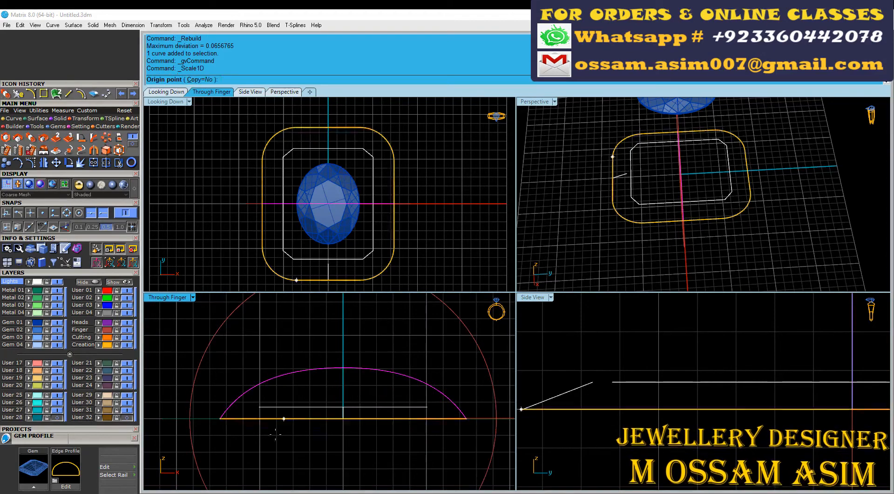
pyautogui.scroll(3, 254, 363)
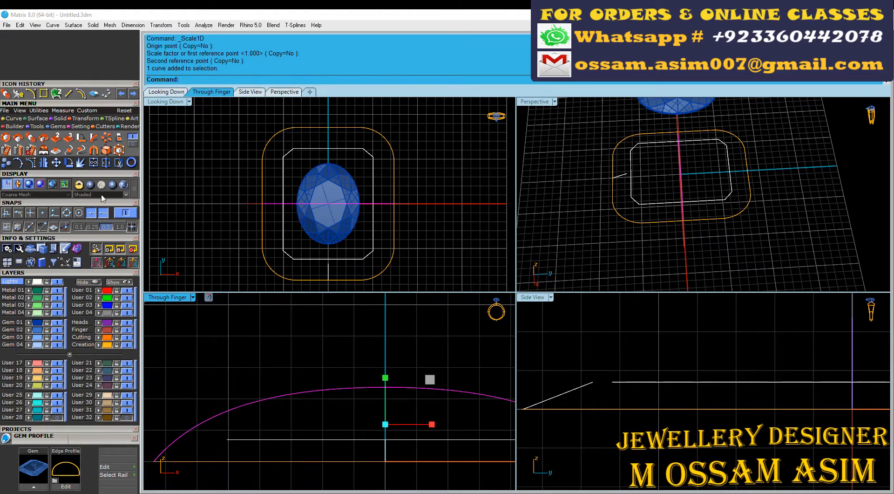
# Step: Split the dome curve at its midpoint and delete the half on the negative X side
pyautogui.click(385, 388)
pyautogui.press('Return')
pyautogui.click(331, 389)
pyautogui.scroll(-4, 321, 367)
pyautogui.press('Delete')
pyautogui.scroll(-3, 396, 372)
# Step: Rail-revolve the half dome curve along the rounded rectangle to form a domed surface
pyautogui.doubleClick(542, 101)
pyautogui.moveTo(363, 191); pyautogui.dragTo(489, 203, button='right')
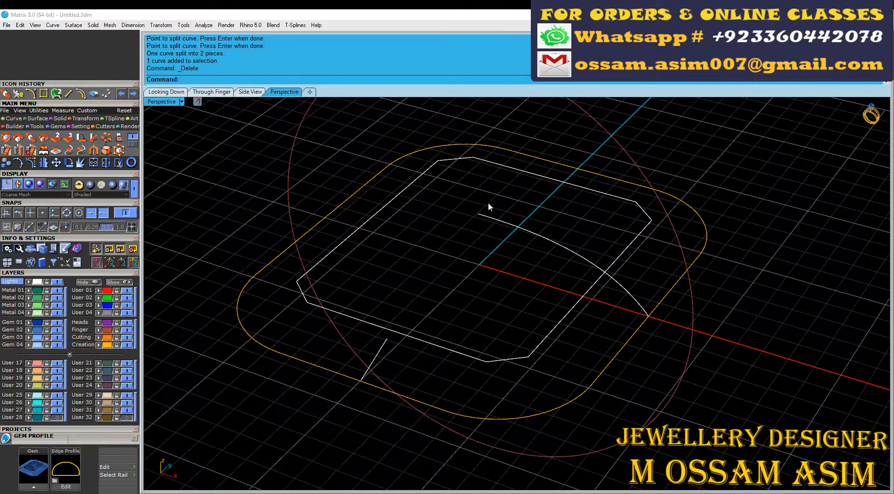
pyautogui.click(14, 118)
pyautogui.click(108, 151)
pyautogui.scroll(5, 502, 262)
pyautogui.click(527, 205)
pyautogui.scroll(-7, 622, 317)
pyautogui.click(663, 353)
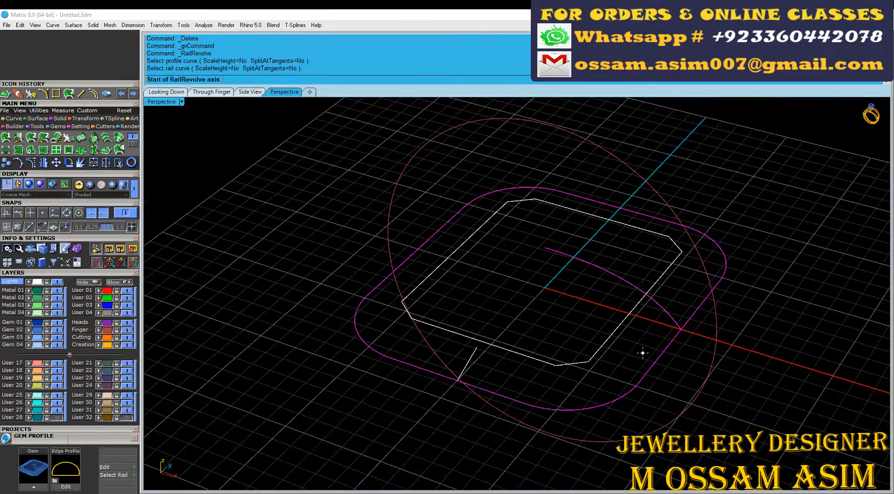
# Step: Trim away the part of the domed surface outside the inner octagonal curve
pyautogui.click(167, 92)
pyautogui.click(134, 188)
pyautogui.scroll(6, 542, 241)
pyautogui.moveTo(407, 279); pyautogui.dragTo(371, 249)
pyautogui.moveTo(410, 216); pyautogui.dragTo(399, 237, button='right')
pyautogui.hotkey('ctrl', 't')
pyautogui.click(401, 235)
pyautogui.rightClick(400, 235)
pyautogui.click(211, 92)
pyautogui.scroll(3, 305, 293)
pyautogui.click(168, 92)
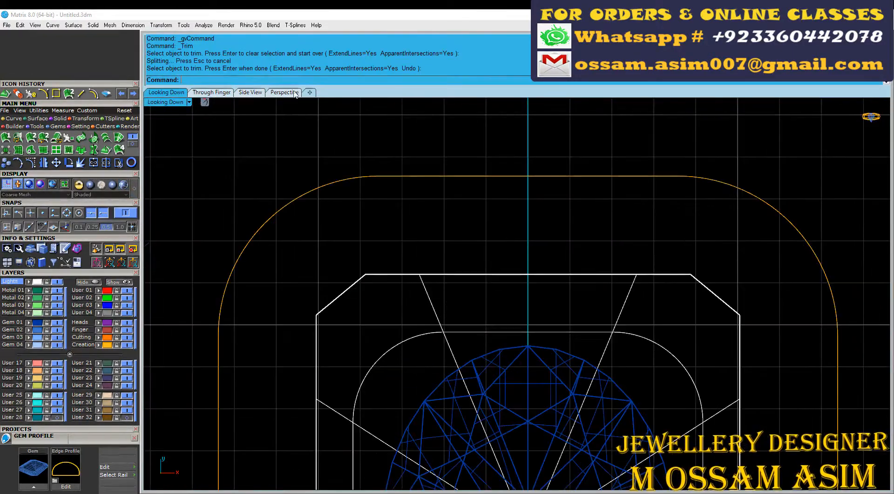
# Step: Group the dome profile and rounded rectangle curves, move them to layer User 29 and hide that layer
pyautogui.click(284, 92)
pyautogui.moveTo(489, 289)
pyautogui.mouseDown(button='right')
pyautogui.moveTo(512, 407)
pyautogui.moveTo(565, 270)
pyautogui.mouseUp(button='right')
pyautogui.scroll(-4, 509, 407)
pyautogui.scroll(8, 615, 298)
pyautogui.moveTo(620, 308); pyautogui.dragTo(570, 274)
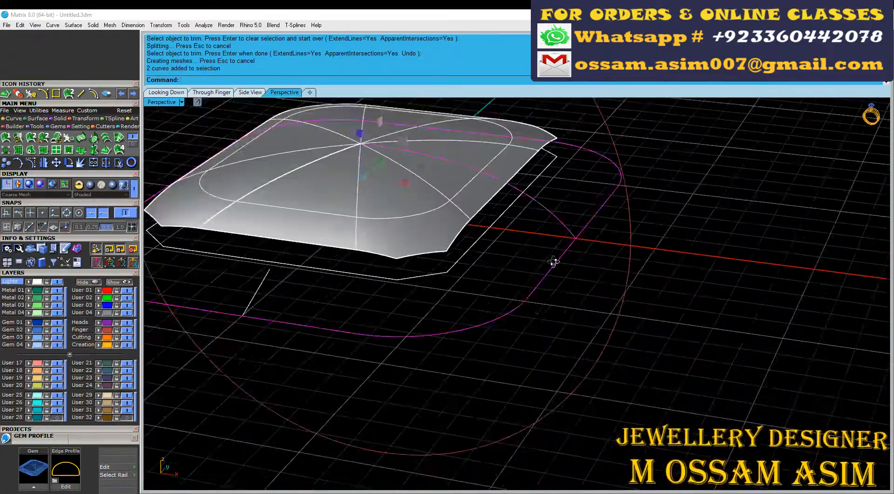
pyautogui.moveTo(555, 262); pyautogui.dragTo(514, 272, button='right')
pyautogui.click(99, 395)
pyautogui.click(126, 395)
pyautogui.scroll(-4, 390, 342)
pyautogui.moveTo(390, 343); pyautogui.dragTo(377, 307, button='right')
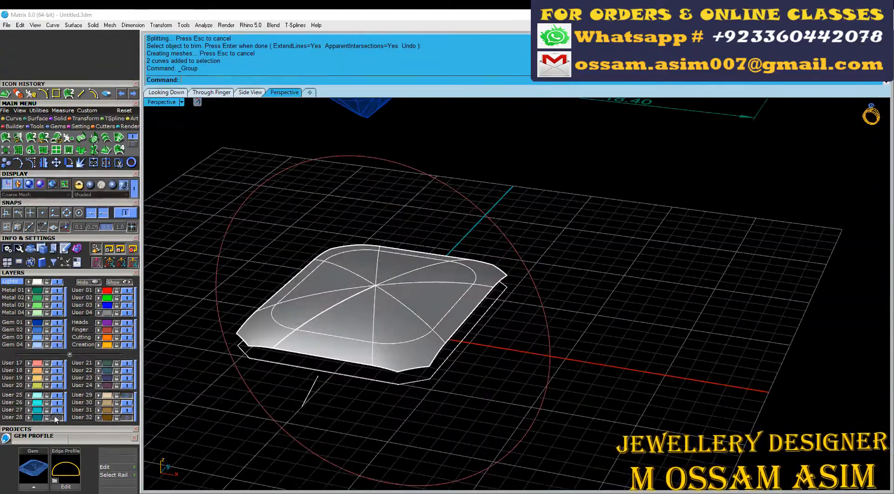
# Step: Show layer User 28 with the beveled outer frame and select the domed surface above it
pyautogui.click(56, 417)
pyautogui.scroll(4, 382, 247)
pyautogui.click(388, 243)
pyautogui.moveTo(315, 309); pyautogui.dragTo(396, 298, button='right')
pyautogui.moveTo(465, 199); pyautogui.dragTo(465, 188)
pyautogui.moveTo(467, 242); pyautogui.dragTo(455, 195, button='right')
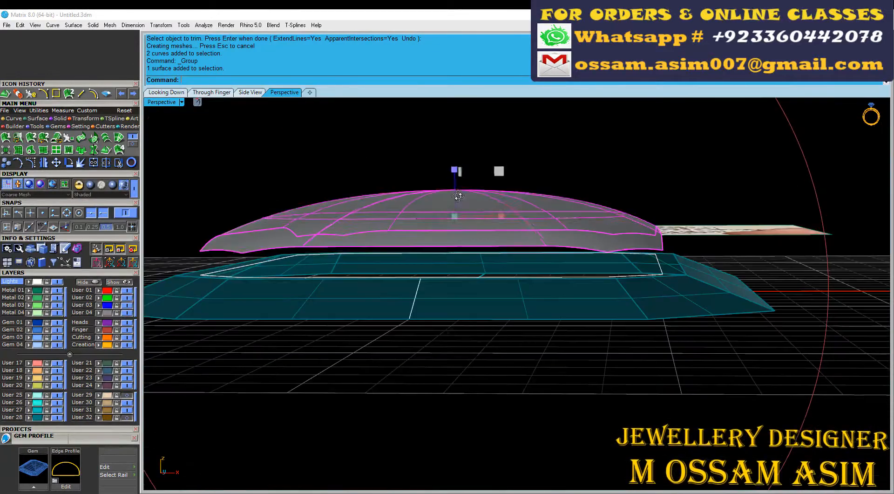
# Step: Raise the domed surface slightly above the beveled frame in the Through Finger view
pyautogui.moveTo(455, 171); pyautogui.dragTo(455, 189)
pyautogui.rightClick(454, 173)
pyautogui.hotkey('ctrl', 'F2')
pyautogui.hotkey('ctrl', 'z')
pyautogui.moveTo(493, 306); pyautogui.dragTo(504, 294, button='right')
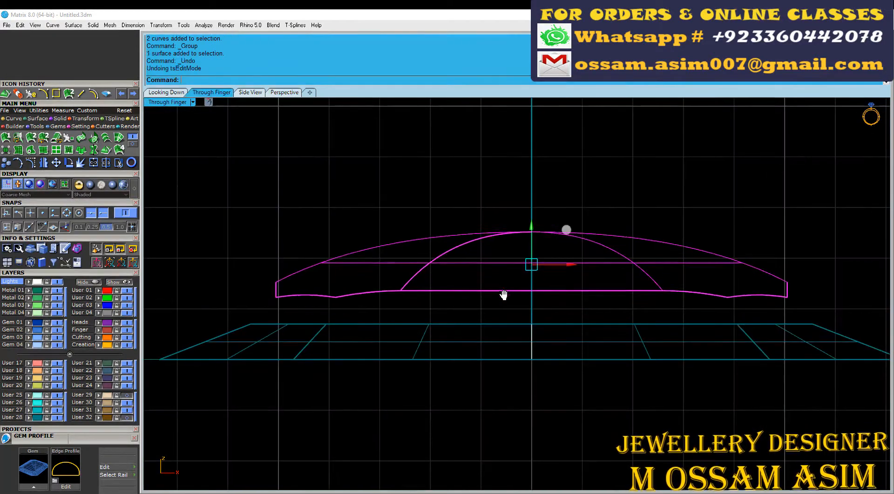
pyautogui.hotkey('ctrl', 'z')
pyautogui.hotkey('ctrl', 'y')
pyautogui.rightClick(531, 227)
pyautogui.moveTo(531, 217); pyautogui.dragTo(531, 207)
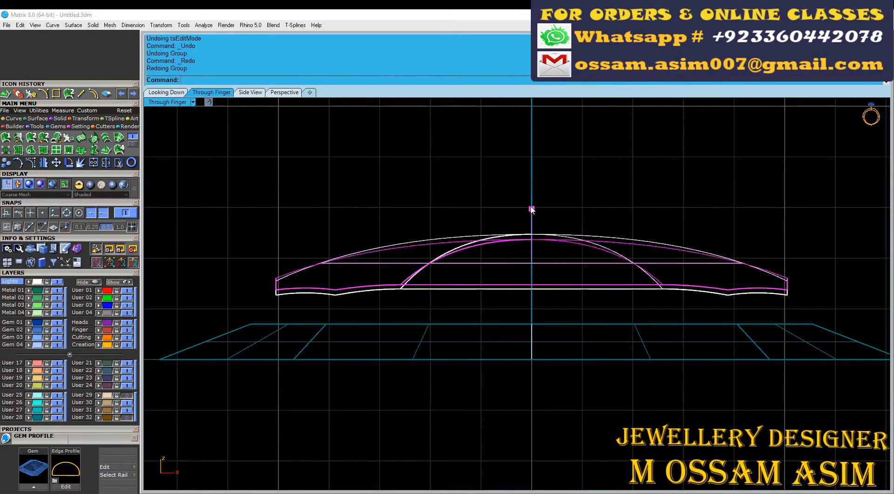
# Step: Measure the vertical gap between the dome's lower corner and the frame's upper edge with an aligned dimension
pyautogui.scroll(5, 299, 325)
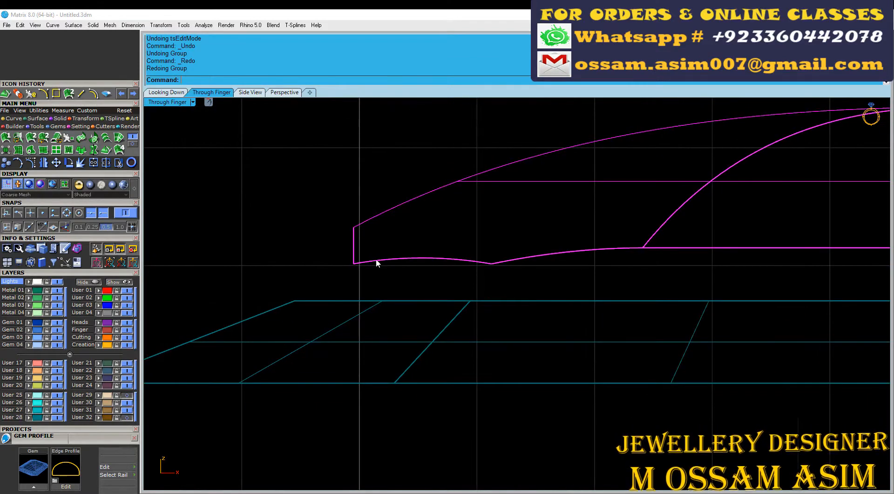
pyautogui.scroll(4, 376, 260)
pyautogui.click(251, 317)
pyautogui.scroll(-4, 297, 305)
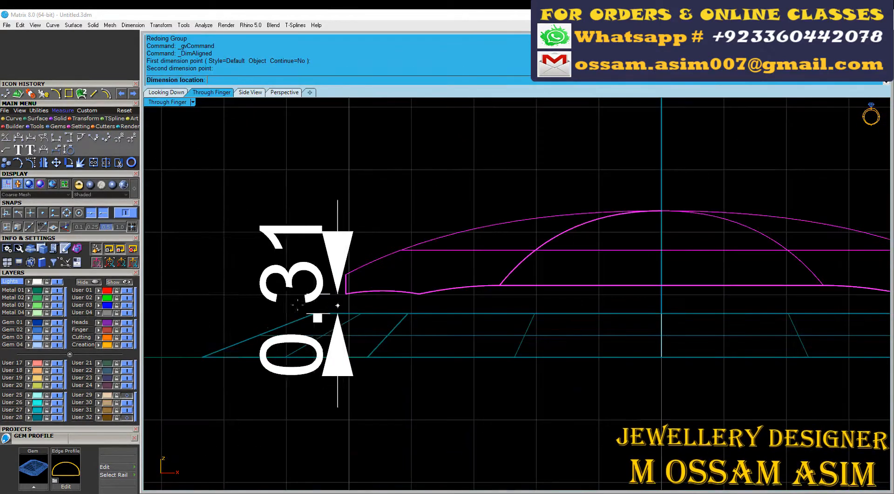
pyautogui.scroll(-2, 363, 283)
# Step: Measure the vertical gap at the dome's middle against the frame's upper edge, and undo the aligned dimension
pyautogui.rightClick(583, 284)
pyautogui.click(608, 283)
pyautogui.scroll(7, 607, 297)
pyautogui.click(611, 320)
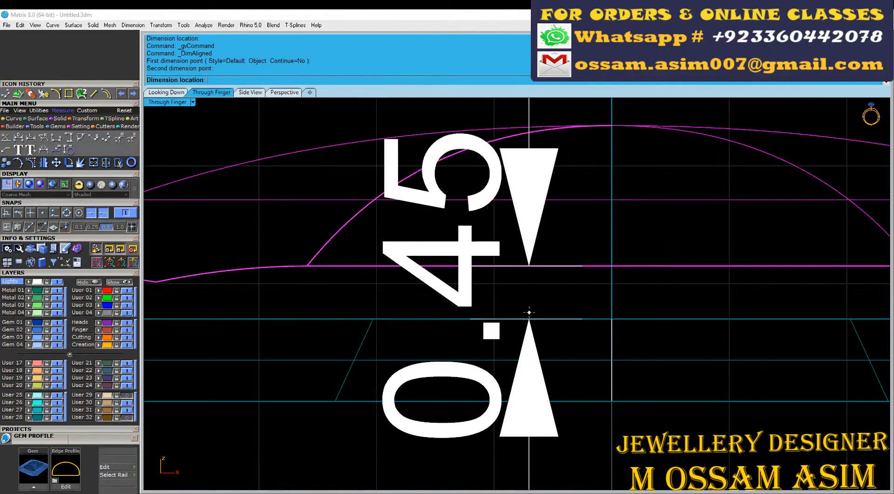
pyautogui.scroll(-10, 529, 312)
pyautogui.scroll(6, 529, 312)
pyautogui.press('Escape')
pyautogui.moveTo(523, 309); pyautogui.dragTo(484, 318, button='right')
pyautogui.hotkey('ctrl', 'z')
# Step: Lower the domed surface slightly toward the beveled frame and assign the surface to layer User 28
pyautogui.click(534, 223)
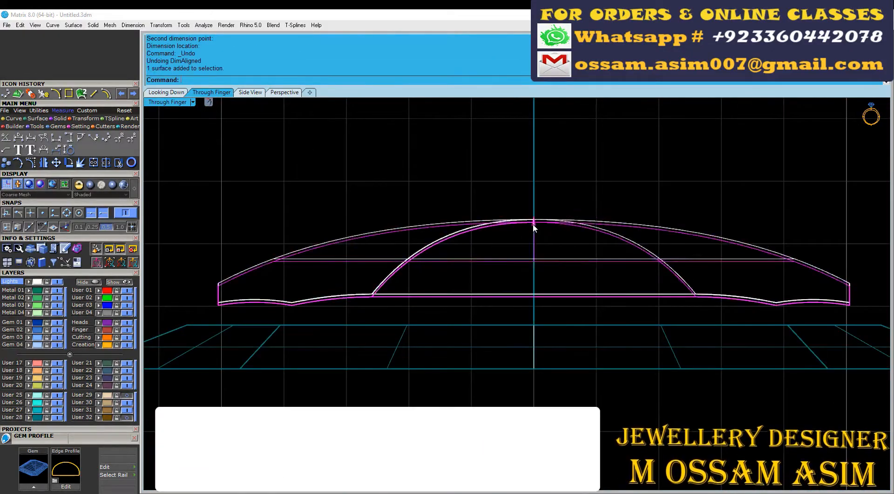
pyautogui.scroll(-4, 544, 255)
pyautogui.click(322, 250)
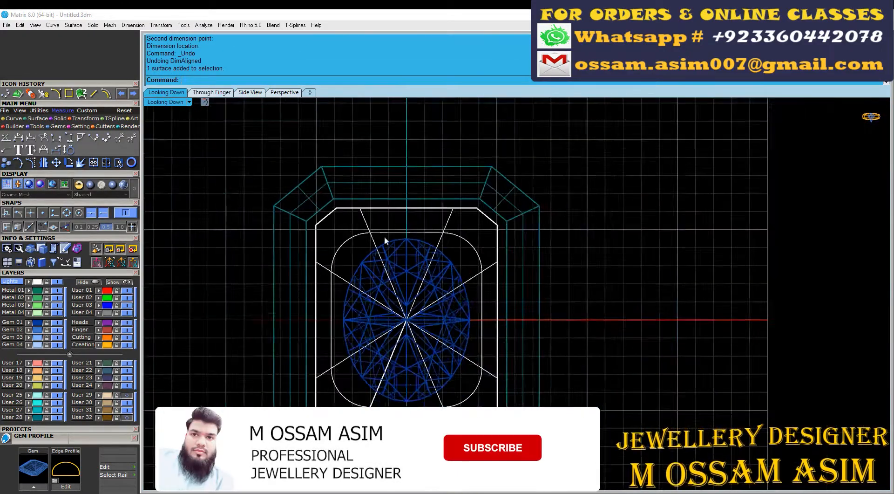
pyautogui.scroll(3, 385, 236)
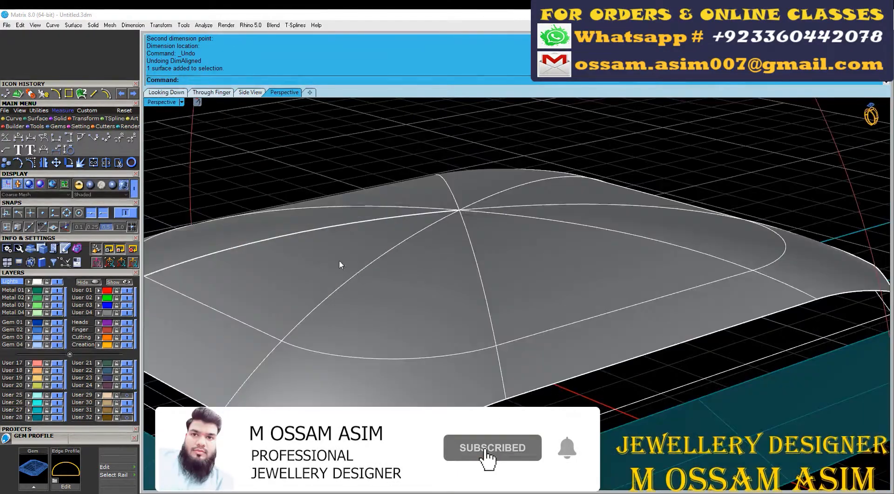
pyautogui.click(339, 265)
pyautogui.moveTo(339, 264); pyautogui.dragTo(452, 261, button='right')
pyautogui.scroll(-8, 452, 261)
pyautogui.scroll(3, 452, 261)
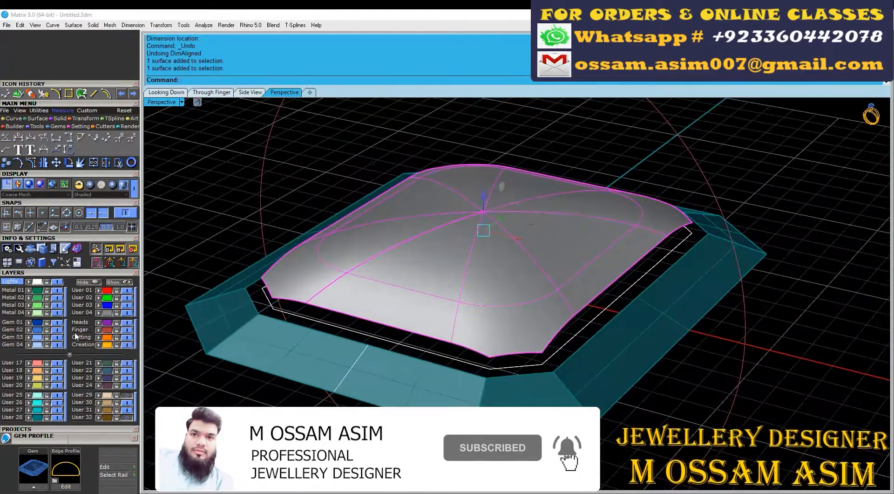
pyautogui.rightClick(12, 418)
# Step: Select the dome and the beveled frame together and raise them above the finger rail, beneath the center stone
pyautogui.click(349, 172)
pyautogui.moveTo(349, 173); pyautogui.dragTo(301, 184, button='right')
pyautogui.scroll(-3, 300, 184)
pyautogui.click(382, 222)
pyautogui.keyDown('shift'); pyautogui.click(378, 258); pyautogui.keyUp('shift')
pyautogui.scroll(-4, 379, 259)
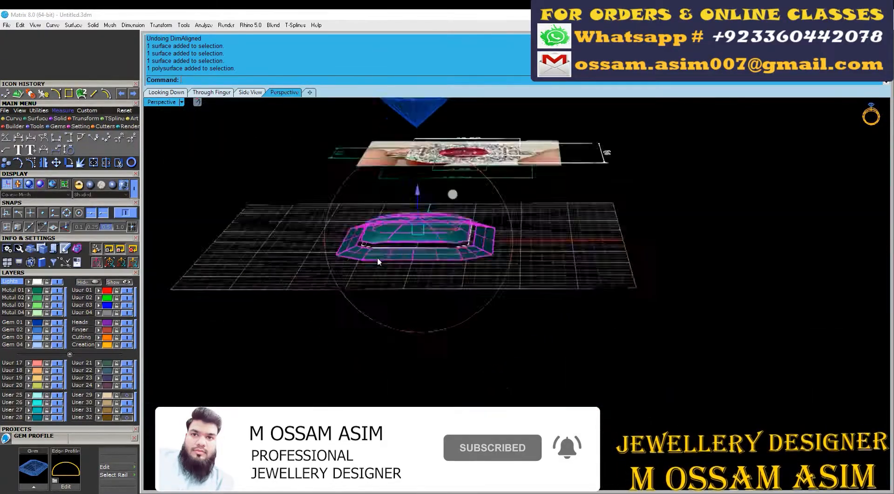
pyautogui.moveTo(413, 196); pyautogui.dragTo(412, 109)
pyautogui.click(211, 93)
pyautogui.scroll(-10, 355, 238)
pyautogui.moveTo(355, 238); pyautogui.dragTo(356, 403, button='right')
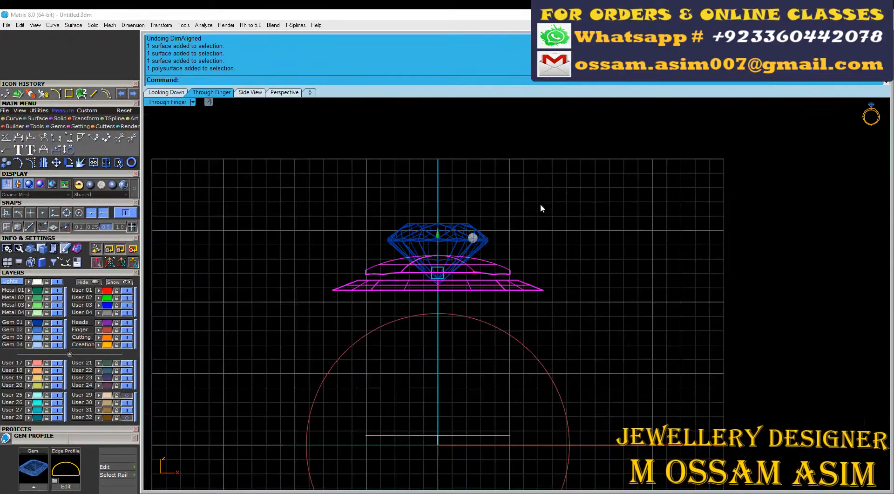
pyautogui.scroll(8, 465, 245)
pyautogui.moveTo(397, 279); pyautogui.dragTo(397, 271)
# Step: Add the center stone to the selection and raise it with the dome and frame farther above the finger rail
pyautogui.keyDown('shift'); pyautogui.click(476, 268); pyautogui.keyUp('shift')
pyautogui.scroll(-4, 476, 268)
pyautogui.moveTo(424, 207); pyautogui.dragTo(424, 204)
pyautogui.moveTo(366, 387); pyautogui.dragTo(281, 425, button='right')
pyautogui.scroll(2, 281, 425)
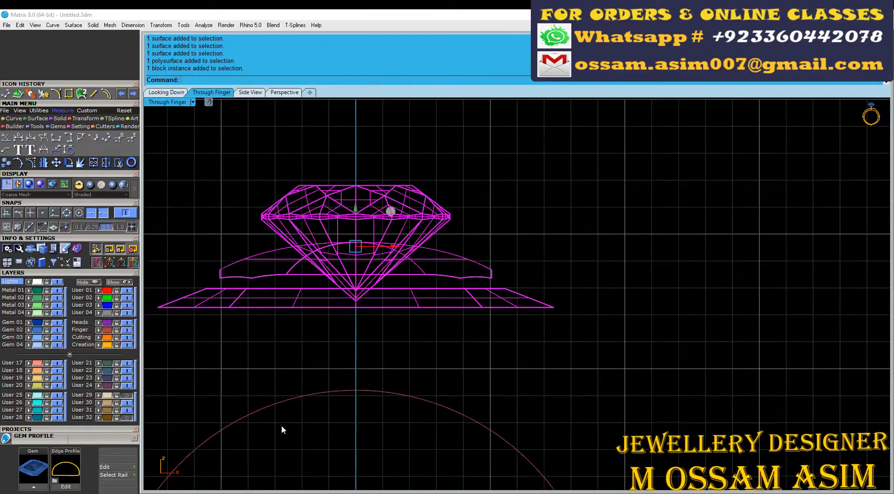
pyautogui.scroll(-2, 466, 342)
pyautogui.click(468, 342)
pyautogui.scroll(4, 470, 344)
pyautogui.moveTo(528, 378); pyautogui.dragTo(643, 413, button='right')
pyautogui.scroll(-2, 597, 337)
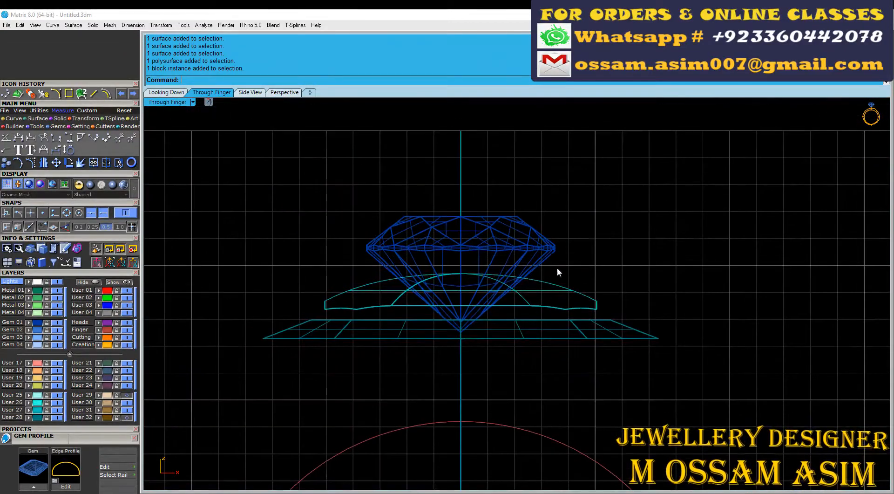
# Step: Build a bezel around the center stone, with a height of about 1.69 mm and an angle of about -8.27 degrees
pyautogui.click(534, 268)
pyautogui.press('F6')
pyautogui.click(510, 267)
pyautogui.scroll(12, 558, 247)
pyautogui.scroll(-6, 524, 205)
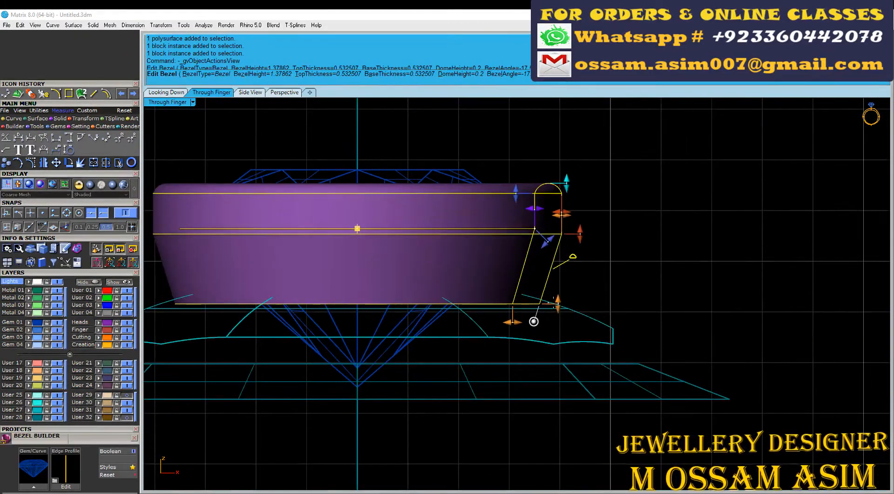
pyautogui.moveTo(558, 303); pyautogui.dragTo(558, 319)
pyautogui.moveTo(542, 360); pyautogui.dragTo(545, 358)
# Step: Set the bezel's top thickness to 0.6 mm and its angle to about -5.94 degrees, and accept it
pyautogui.scroll(4, 648, 233)
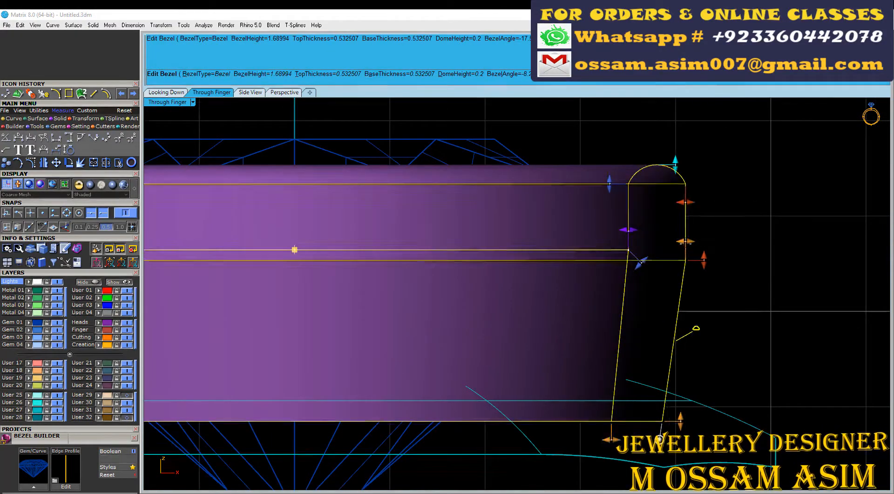
pyautogui.moveTo(686, 243); pyautogui.dragTo(686, 242)
pyautogui.scroll(-4, 685, 242)
pyautogui.scroll(2, 671, 366)
pyautogui.moveTo(674, 369); pyautogui.dragTo(675, 369)
pyautogui.rightClick(675, 370)
# Step: Scale the domed surface and the beveled frame by 1.1 in X and Y, and save the file
pyautogui.click(285, 93)
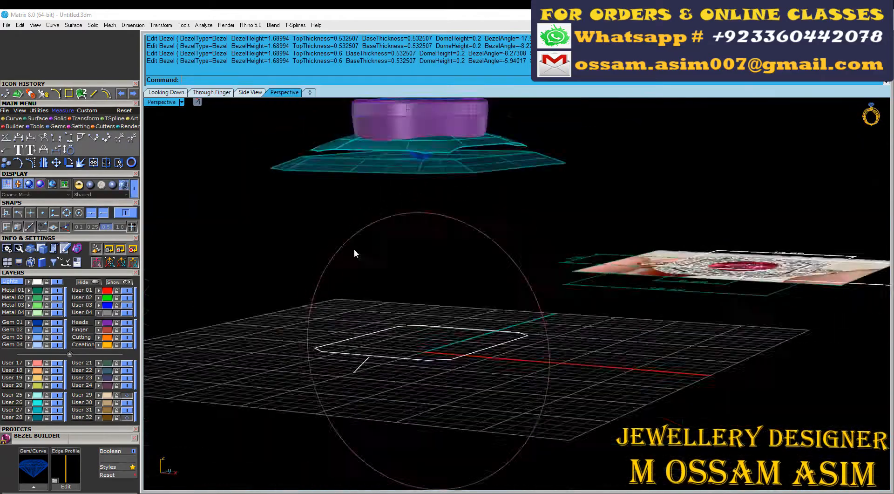
pyautogui.scroll(-5, 354, 248)
pyautogui.moveTo(354, 247); pyautogui.dragTo(459, 354, button='right')
pyautogui.scroll(10, 382, 413)
pyautogui.keyDown('shift'); pyautogui.moveTo(442, 287); pyautogui.dragTo(538, 225, button='right'); pyautogui.keyUp('shift')
pyautogui.moveTo(517, 226); pyautogui.dragTo(437, 251)
pyautogui.moveTo(438, 254); pyautogui.dragTo(596, 244, button='right')
pyautogui.write('1.1')
pyautogui.press('Return')
pyautogui.hotkey('ctrl', 's')
# Step: Try to extract an isocurve from the beveled frame
pyautogui.scroll(4, 596, 244)
pyautogui.click(166, 94)
pyautogui.click(249, 94)
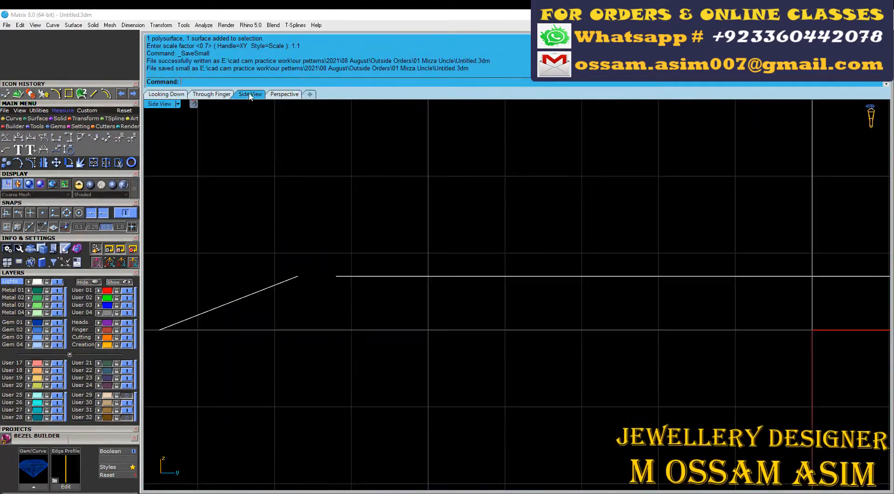
pyautogui.click(284, 94)
pyautogui.click(132, 151)
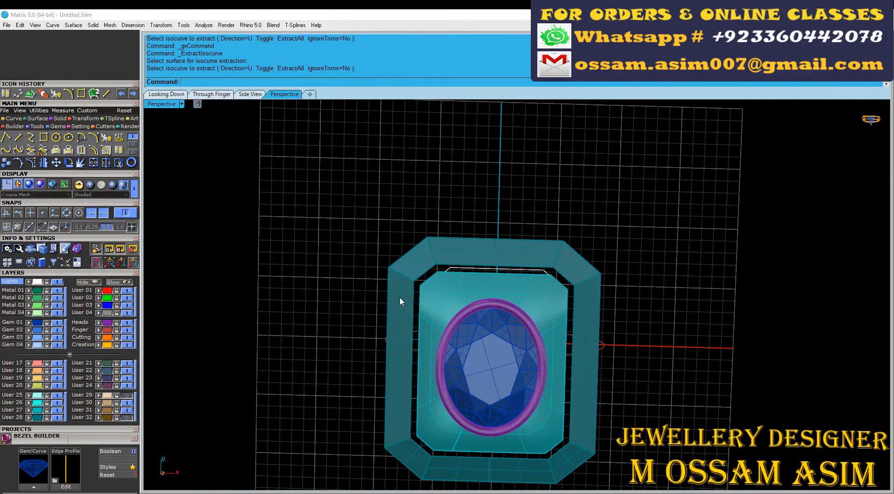
# Step: Draw a horizontal both-sides line across the beveled frame at its mid-height in the Through Finger view and select it
pyautogui.click(209, 94)
pyautogui.moveTo(402, 241); pyautogui.dragTo(548, 175, button='right')
pyautogui.scroll(-2, 548, 175)
pyautogui.rightClick(103, 95)
pyautogui.click(257, 276)
pyautogui.scroll(-8, 257, 276)
pyautogui.click(557, 277)
pyautogui.click(543, 277)
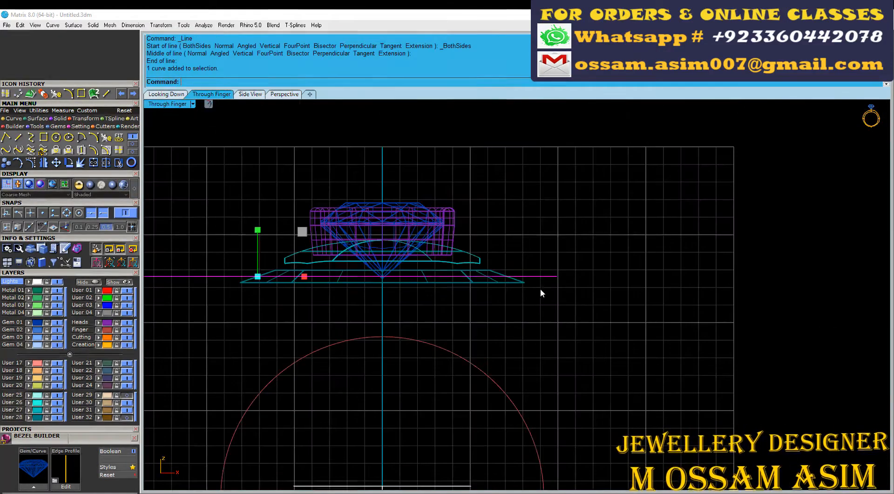
# Step: Project the horizontal line onto the beveled frame to create an octagonal guide curve around its sloped faces
pyautogui.click(68, 149)
pyautogui.scroll(8, 481, 282)
pyautogui.click(392, 290)
pyautogui.rightClick(409, 298)
pyautogui.click(166, 94)
pyautogui.scroll(4, 356, 298)
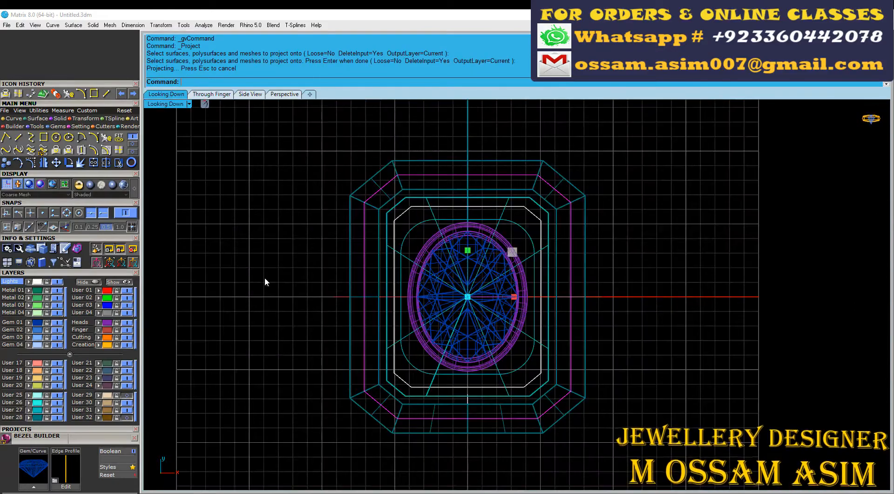
# Step: Save the file and explode the projected octagonal guide curve into separate segments
pyautogui.click(286, 94)
pyautogui.scroll(5, 414, 298)
pyautogui.moveTo(419, 317); pyautogui.dragTo(476, 225, button='right')
pyautogui.scroll(4, 358, 263)
pyautogui.scroll(-5, 444, 283)
pyautogui.click(443, 283)
pyautogui.scroll(3, 449, 292)
pyautogui.hotkey('ctrl', 's')
pyautogui.scroll(-8, 420, 295)
pyautogui.scroll(8, 421, 295)
pyautogui.scroll(2, 476, 224)
pyautogui.click(431, 309)
pyautogui.click(455, 334)
pyautogui.click(93, 163)
# Step: Select the guide curve segments on the frame's negative X and negative Y sides and rebuild them
pyautogui.scroll(-6, 328, 173)
pyautogui.moveTo(328, 158); pyautogui.dragTo(331, 189, button='right')
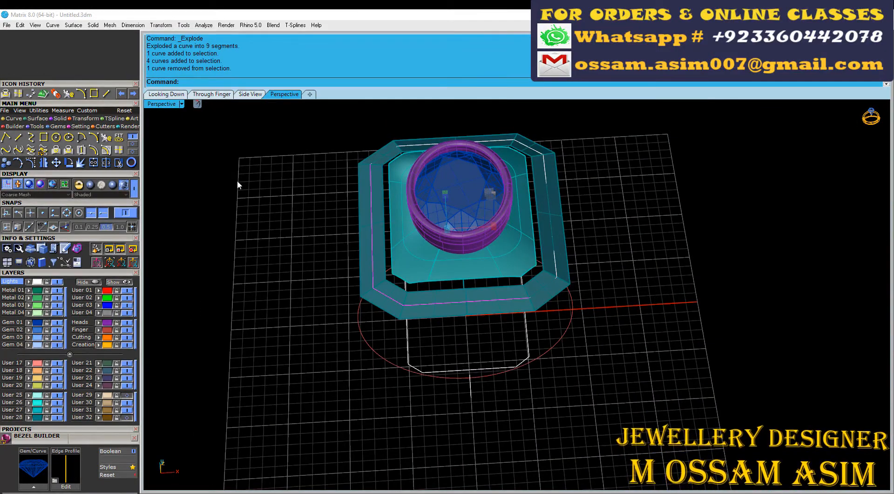
pyautogui.click(31, 150)
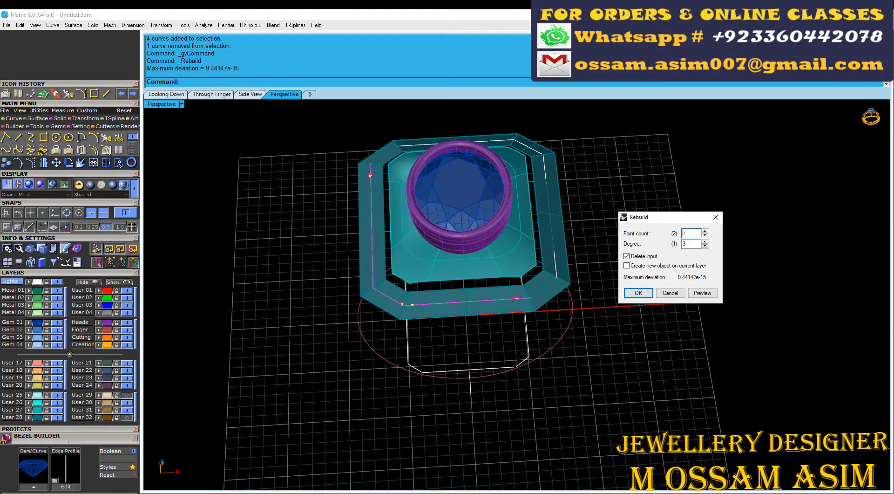
pyautogui.press('Return')
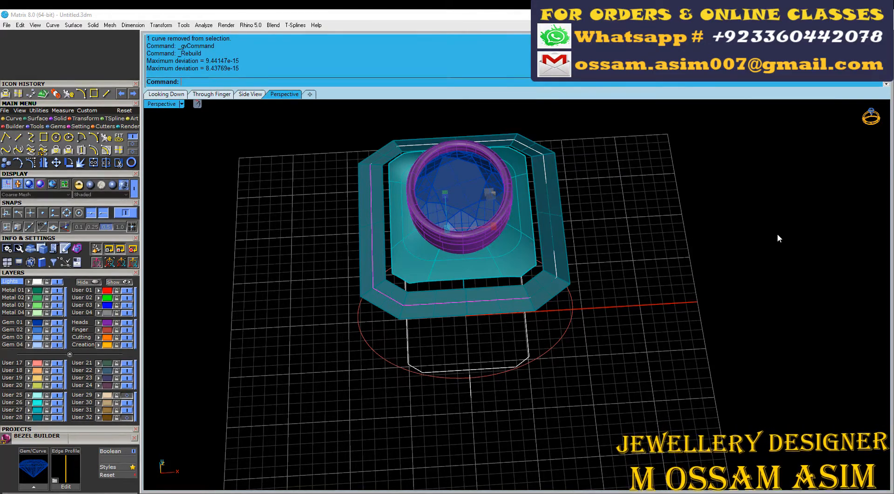
# Step: Lay out round gems with Gem on Curve along the frame's negative X side, using the frame surface as their direction object
pyautogui.scroll(6, 241, 235)
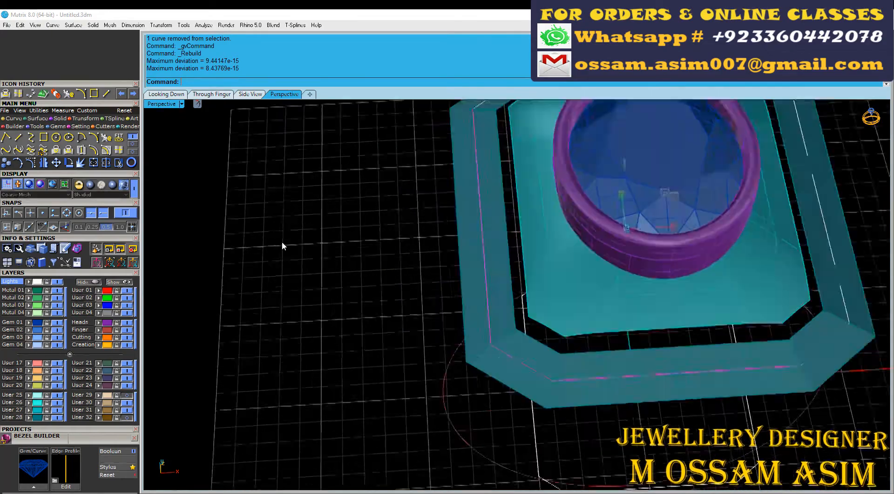
pyautogui.scroll(-4, 283, 243)
pyautogui.click(430, 245)
pyautogui.click(454, 244)
pyautogui.press('F6')
pyautogui.click(438, 239)
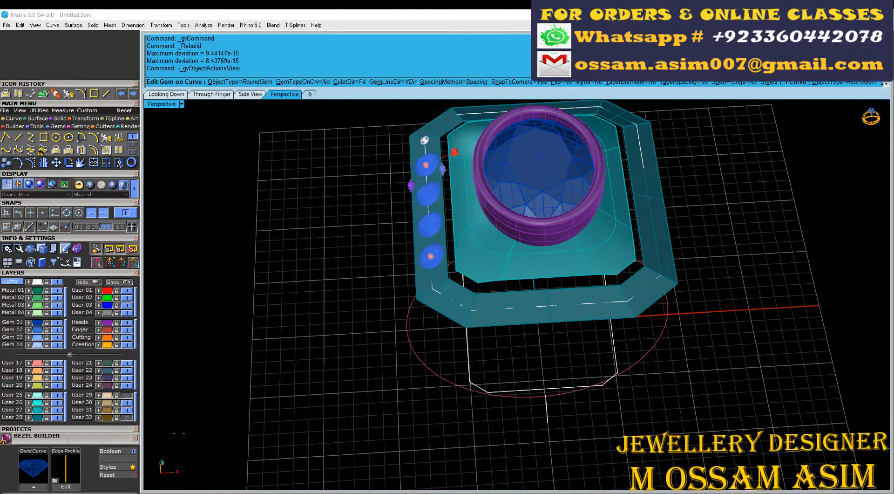
pyautogui.moveTo(274, 375); pyautogui.dragTo(364, 368, button='right')
pyautogui.scroll(8, 512, 312)
pyautogui.click(517, 315)
pyautogui.scroll(-5, 517, 315)
pyautogui.moveTo(475, 317); pyautogui.dragTo(517, 316, button='right')
# Step: Set the gem size to 1.6 mm and the start position of the row to 8%
pyautogui.scroll(-5, 88, 444)
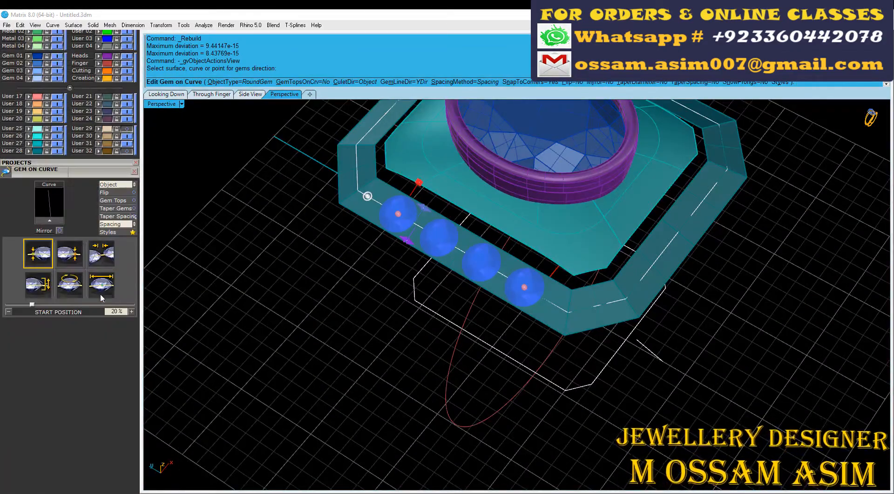
pyautogui.write('1.6')
pyautogui.press('Return')
pyautogui.scroll(7, 319, 214)
pyautogui.moveTo(326, 217); pyautogui.dragTo(410, 237, button='right')
pyautogui.moveTo(491, 257); pyautogui.dragTo(406, 258)
pyautogui.write('8')
pyautogui.press('Return')
# Step: Set the end position of the gem row to 92% and accept the gems
pyautogui.scroll(-8, 473, 207)
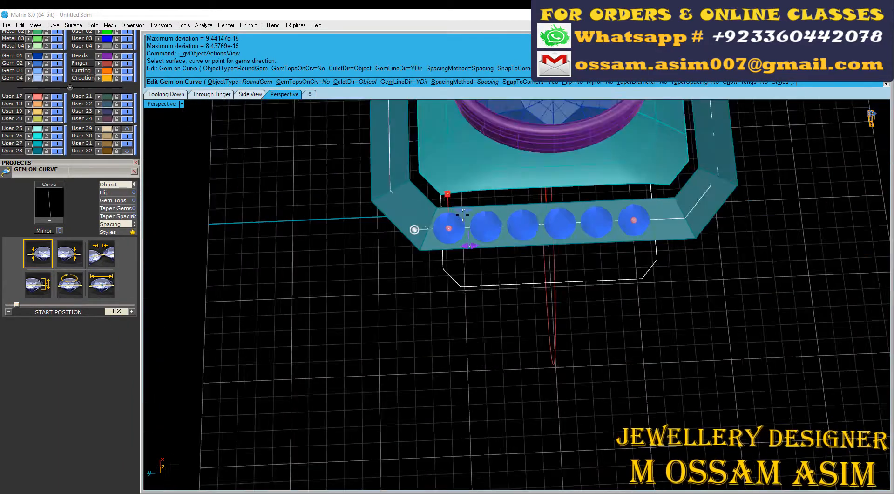
pyautogui.scroll(6, 522, 232)
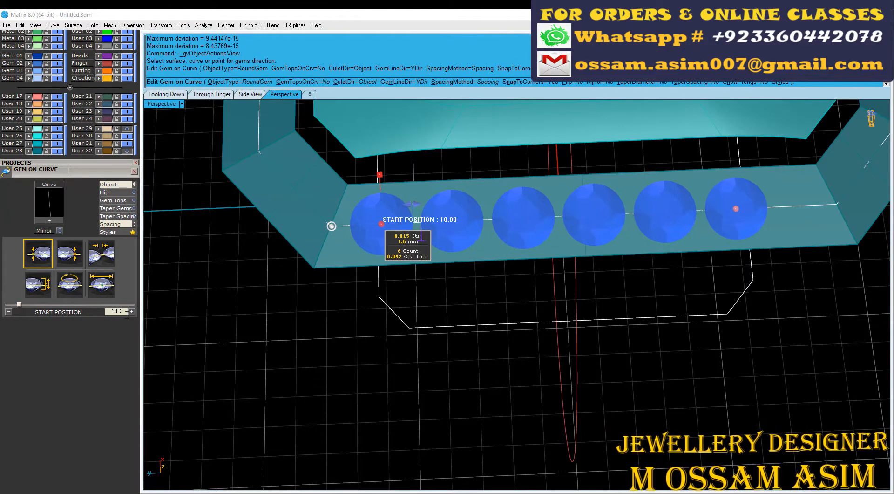
pyautogui.write('92')
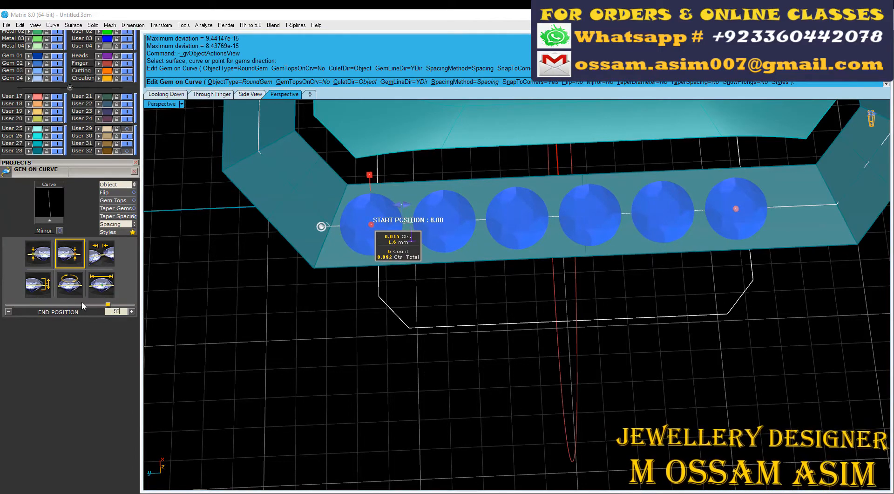
pyautogui.press('Return')
pyautogui.scroll(-4, 372, 252)
pyautogui.moveTo(373, 251); pyautogui.dragTo(396, 284, button='right')
pyautogui.rightClick(292, 248)
# Step: Place a flipped 1.6 mm gem with Gem on Surface at the guide curve's midpoint on the adjoining chamfered corner
pyautogui.scroll(5, 396, 288)
pyautogui.click(394, 303)
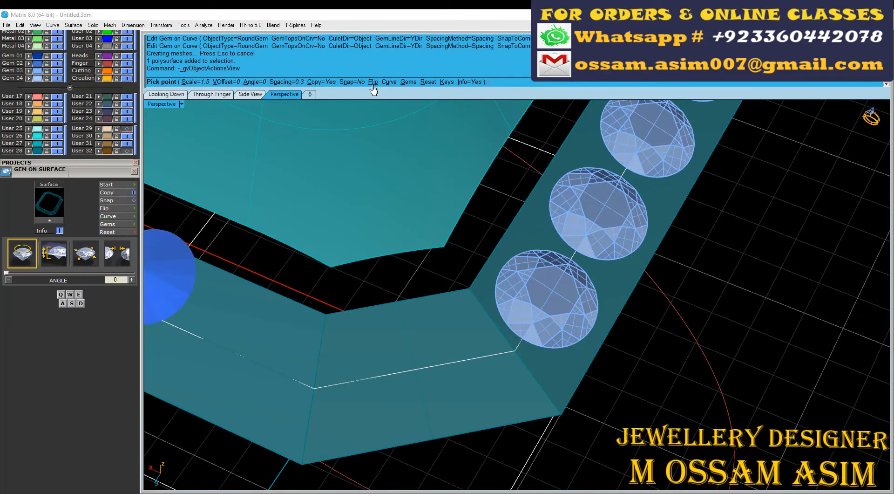
pyautogui.click(373, 85)
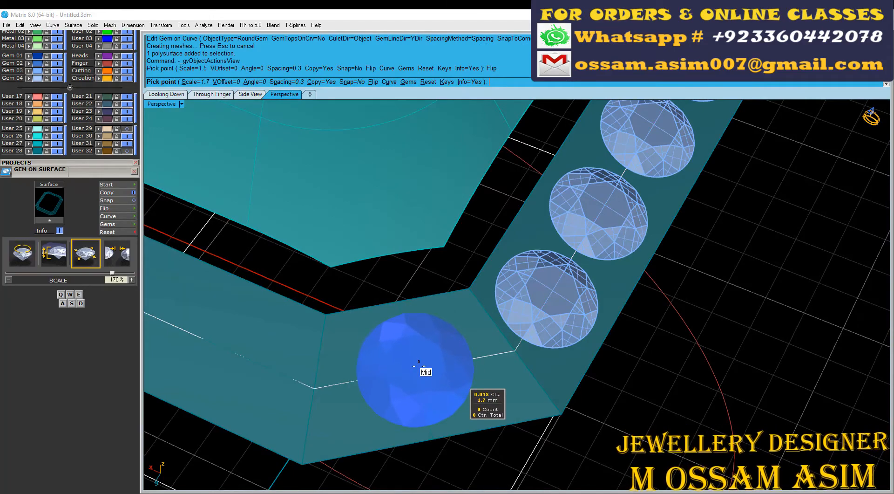
pyautogui.press('a')
pyautogui.click(419, 366)
pyautogui.rightClick(422, 366)
# Step: Delete the single gem from the frame's chamfered corner at the negative X, positive Y end
pyautogui.scroll(-3, 421, 367)
pyautogui.moveTo(422, 367); pyautogui.dragTo(464, 369, button='right')
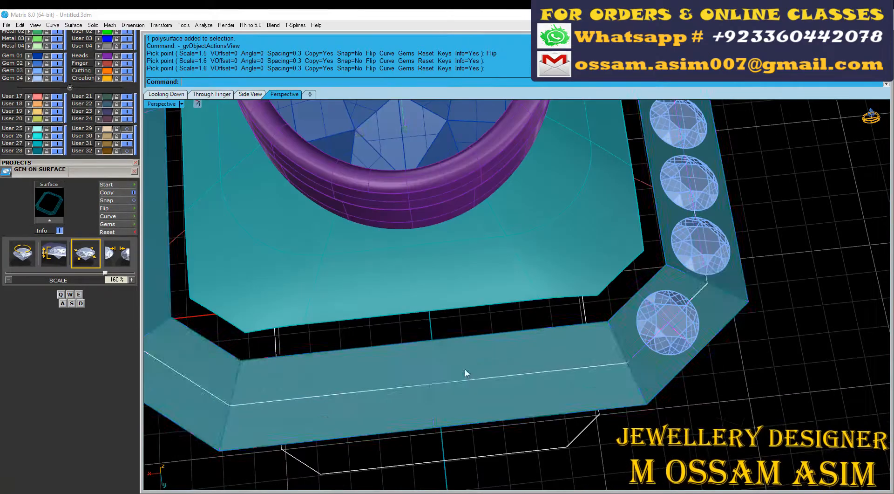
pyautogui.click(465, 369)
pyautogui.scroll(-5, 553, 389)
pyautogui.moveTo(553, 389); pyautogui.dragTo(354, 396, button='right')
pyautogui.scroll(4, 461, 209)
pyautogui.click(462, 205)
pyautogui.moveTo(461, 211); pyautogui.dragTo(377, 405, button='right')
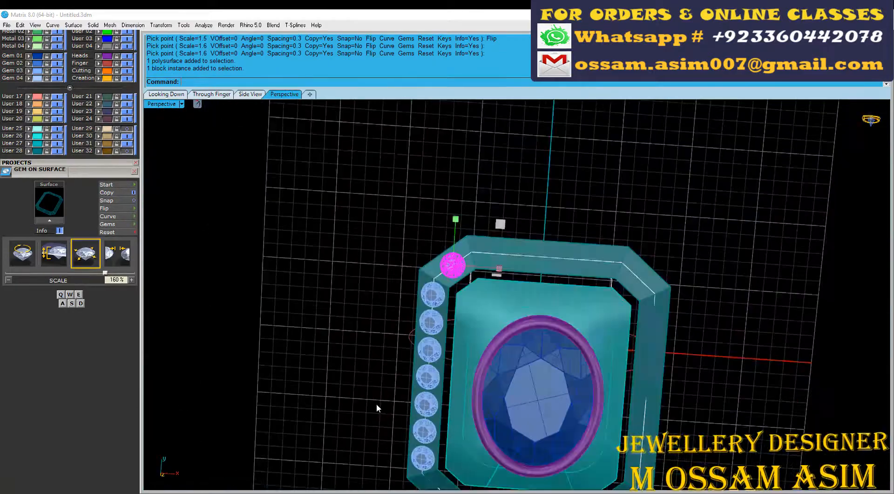
pyautogui.scroll(-6, 376, 404)
pyautogui.scroll(5, 466, 233)
pyautogui.scroll(-7, 407, 270)
pyautogui.scroll(15, 370, 413)
pyautogui.scroll(4, 458, 312)
pyautogui.press('Delete')
# Step: Lay out round gems with Gem on Curve along the same chamfered corner's guide curve, using the frame surface as their direction object
pyautogui.moveTo(379, 252); pyautogui.dragTo(623, 434)
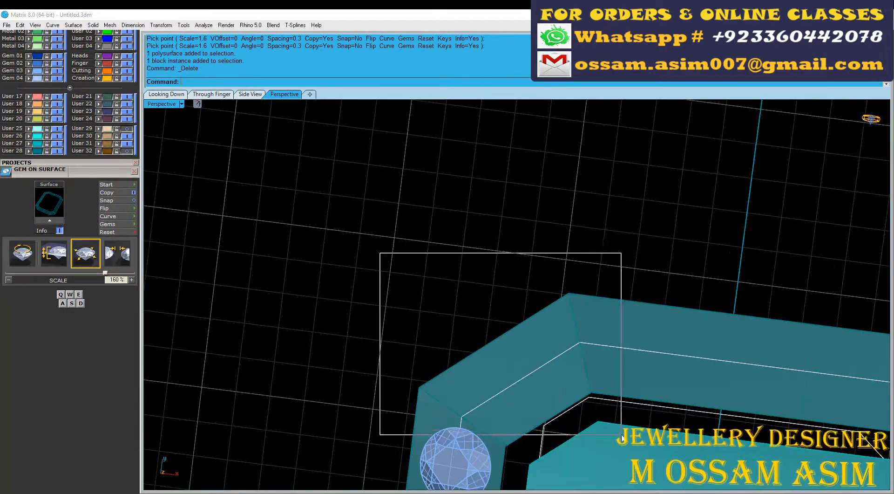
pyautogui.scroll(-2, 419, 368)
pyautogui.moveTo(410, 372); pyautogui.dragTo(399, 344, button='right')
pyautogui.press('F6')
pyautogui.click(459, 332)
pyautogui.click(117, 185)
pyautogui.click(117, 185)
pyautogui.click(454, 335)
pyautogui.scroll(4, 453, 334)
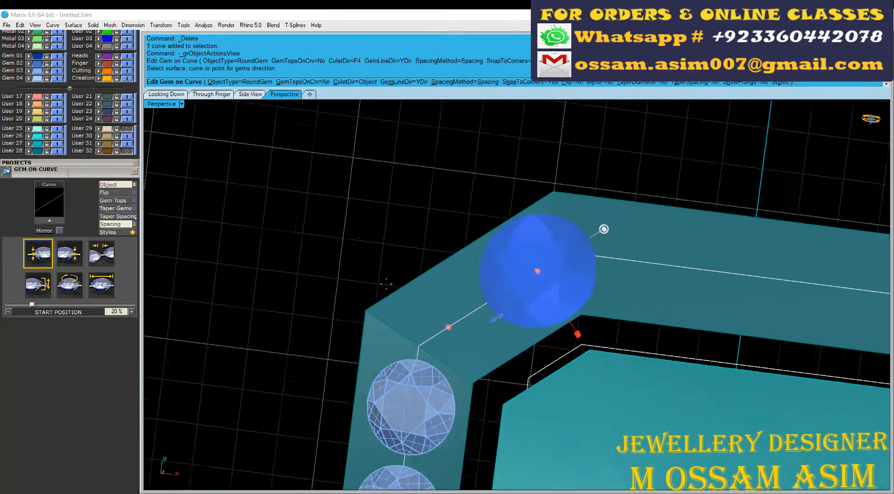
# Step: Set the corner gems to 1.6 mm, with a start position of 10% and an end position of 90%
pyautogui.scroll(-2, 391, 284)
pyautogui.click(101, 285)
pyautogui.scroll(-4, 82, 306)
pyautogui.scroll(4, 420, 260)
pyautogui.click(38, 254)
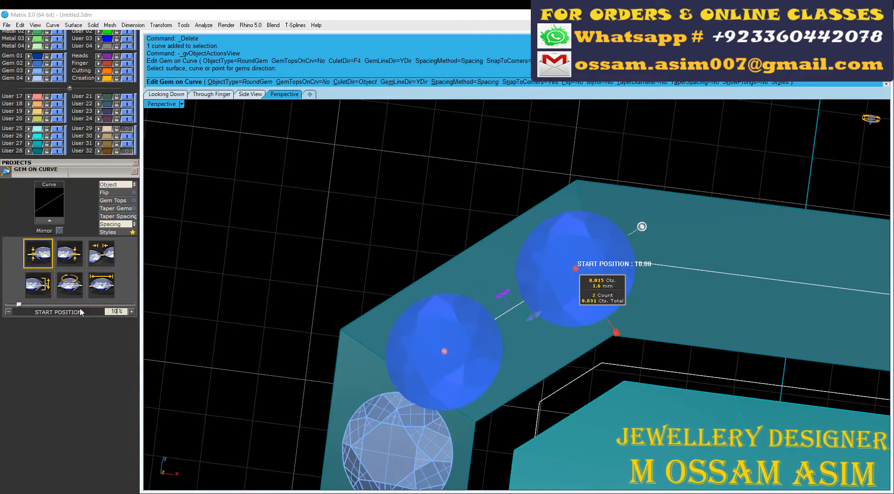
pyautogui.click(69, 254)
pyautogui.write('90')
pyautogui.press('Return')
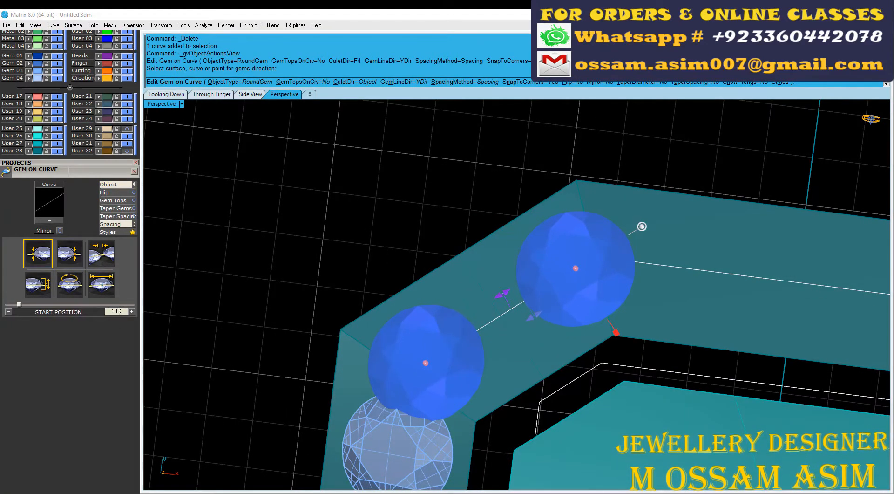
# Step: Set the corner gems' start position to 15% and end position to 85%, and accept them
pyautogui.moveTo(121, 312); pyautogui.dragTo(69, 297)
pyautogui.write('15')
pyautogui.click(101, 253)
pyautogui.click(69, 254)
pyautogui.moveTo(120, 311); pyautogui.dragTo(96, 299)
pyautogui.write('85')
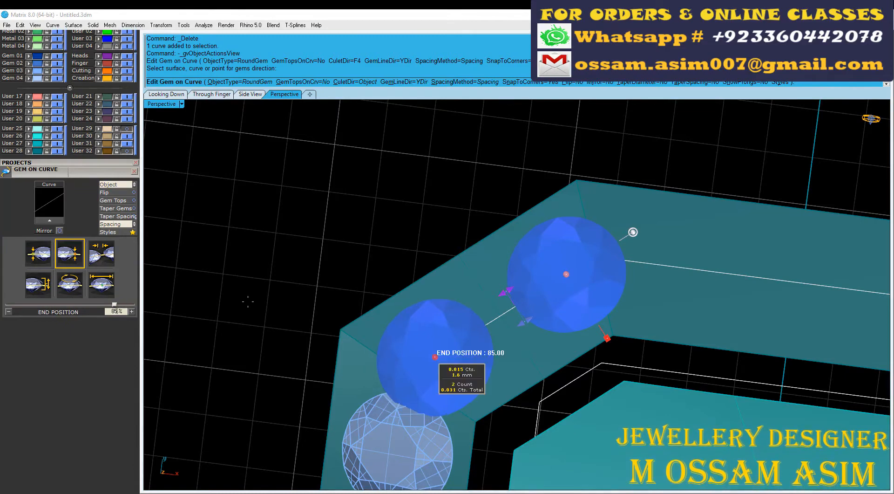
pyautogui.press('Return')
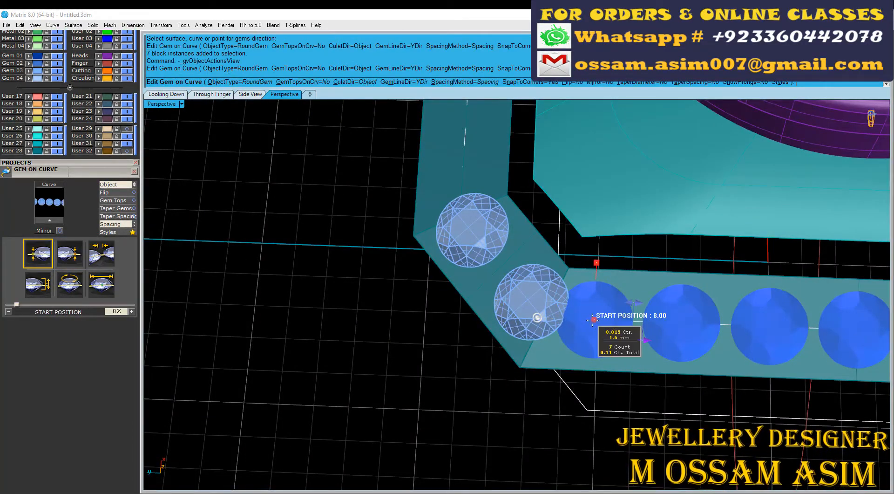
# Step: Edit the gem row on the frame's negative X side to start at 12% and end at 88%
pyautogui.write('12')
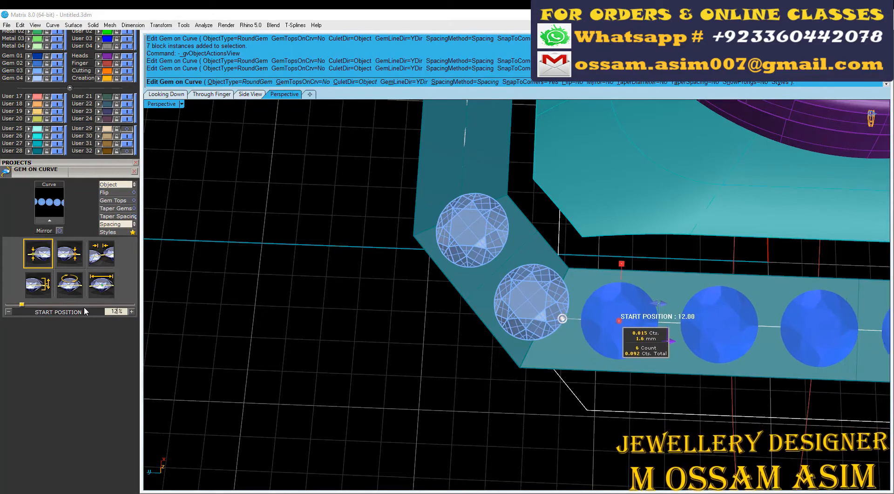
pyautogui.scroll(-4, 229, 302)
pyautogui.click(70, 254)
pyautogui.moveTo(123, 311); pyautogui.dragTo(83, 308)
pyautogui.write('88')
pyautogui.scroll(4, 666, 324)
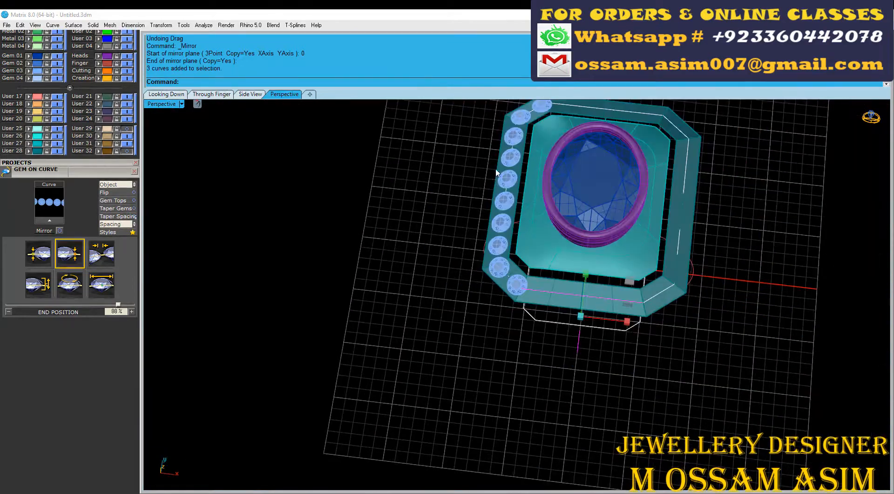
# Step: Lay out 1.6 mm round gems with Gem on Curve along the frame's positive Y side, using the frame surface as their direction object
pyautogui.scroll(5, 475, 357)
pyautogui.press('F6')
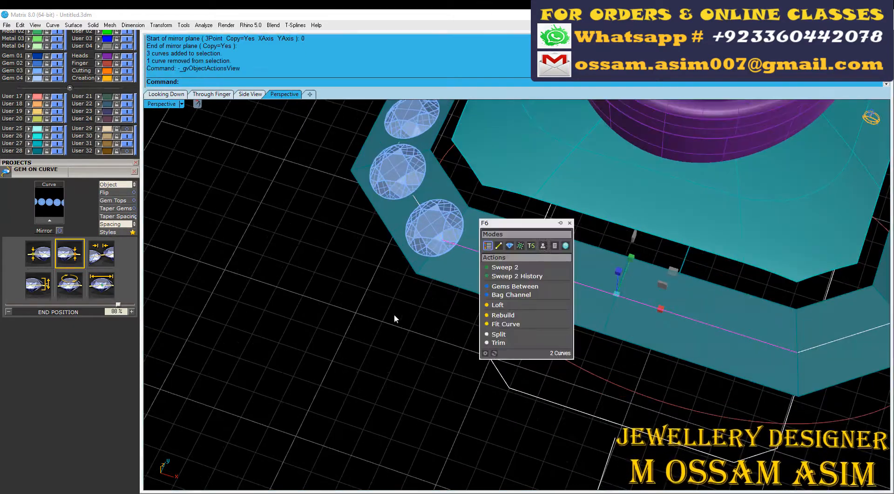
pyautogui.click(570, 225)
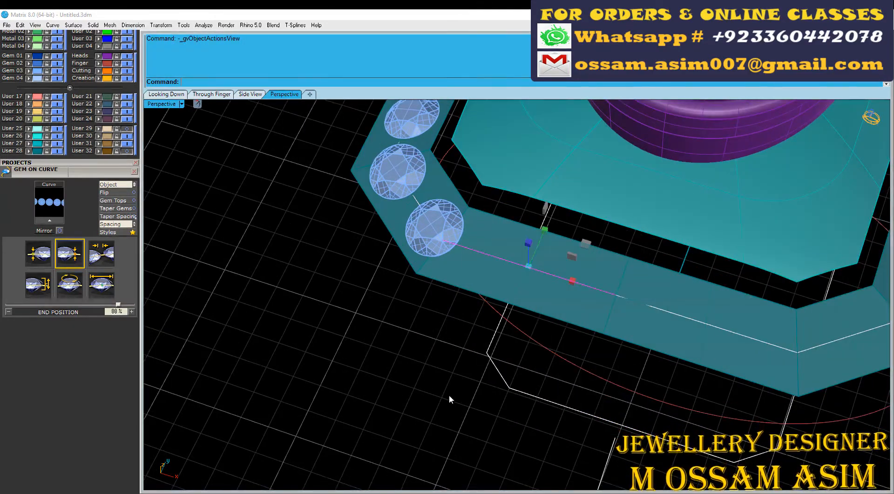
pyautogui.click(540, 326)
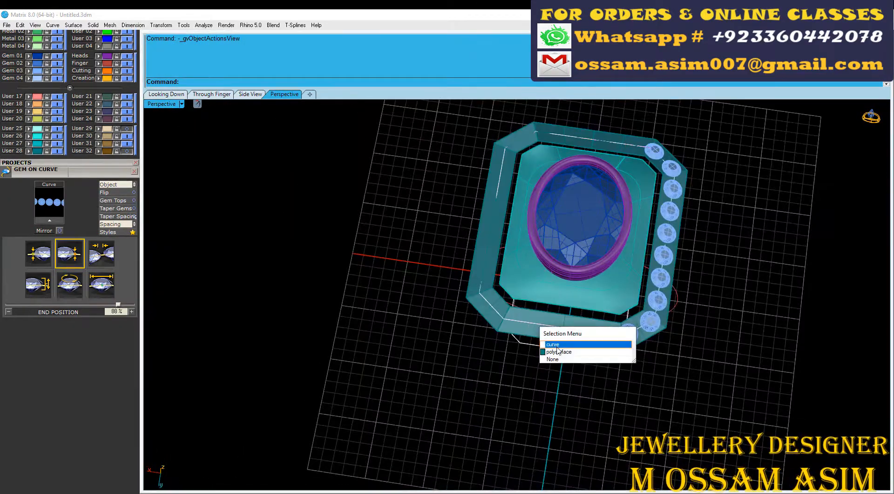
pyautogui.click(556, 340)
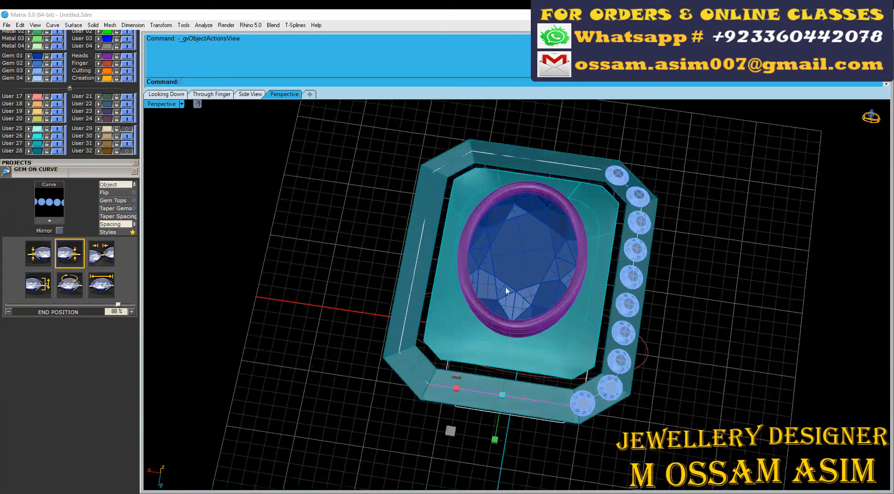
pyautogui.click(599, 133)
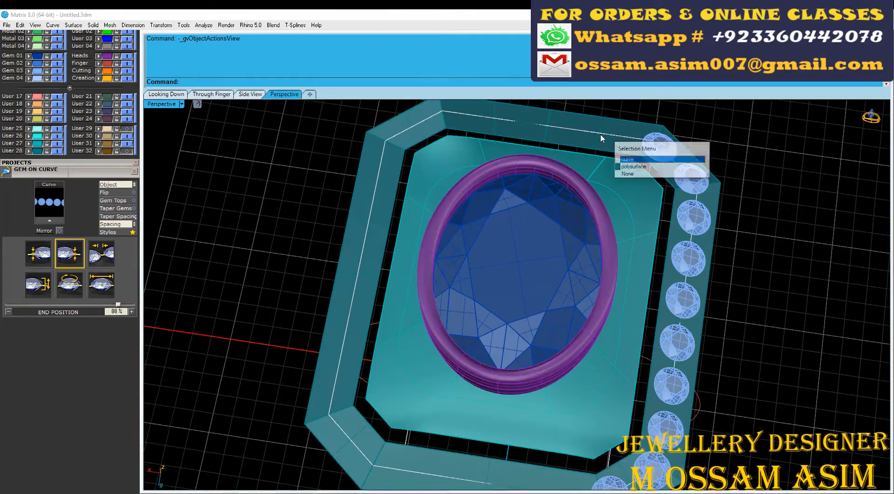
pyautogui.click(615, 140)
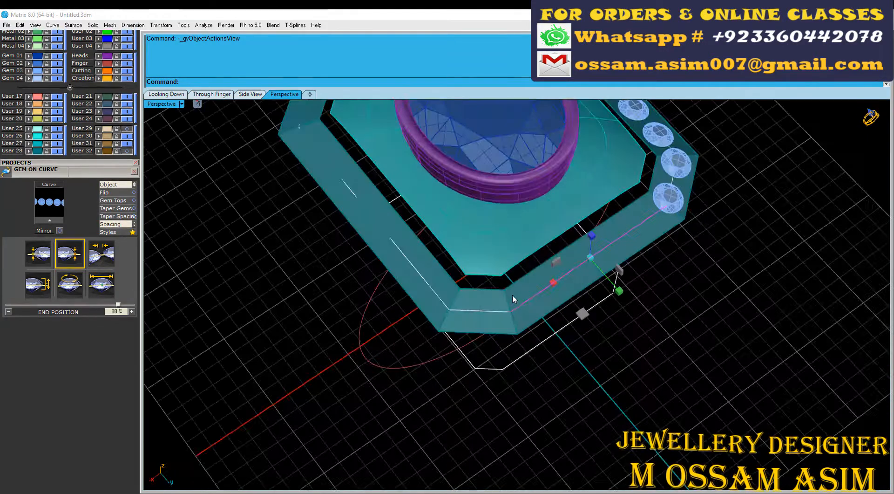
pyautogui.click(512, 294)
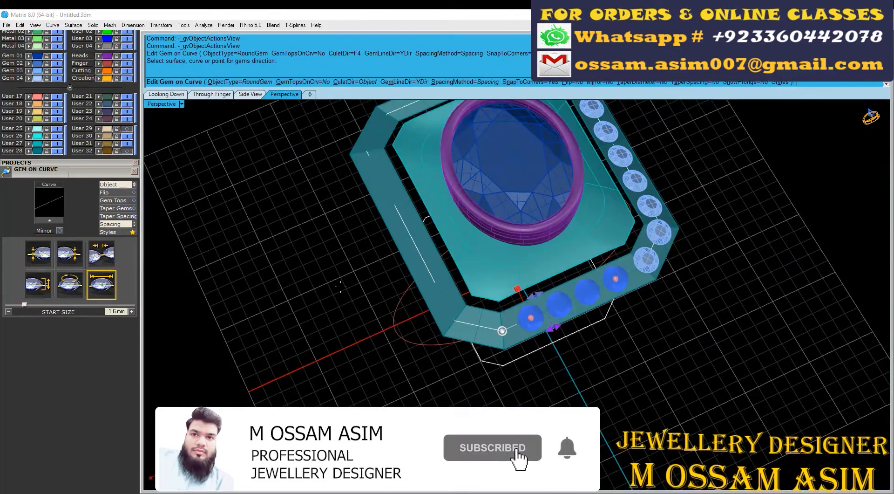
pyautogui.moveTo(341, 287); pyautogui.dragTo(293, 291, button='right')
pyautogui.scroll(8, 535, 302)
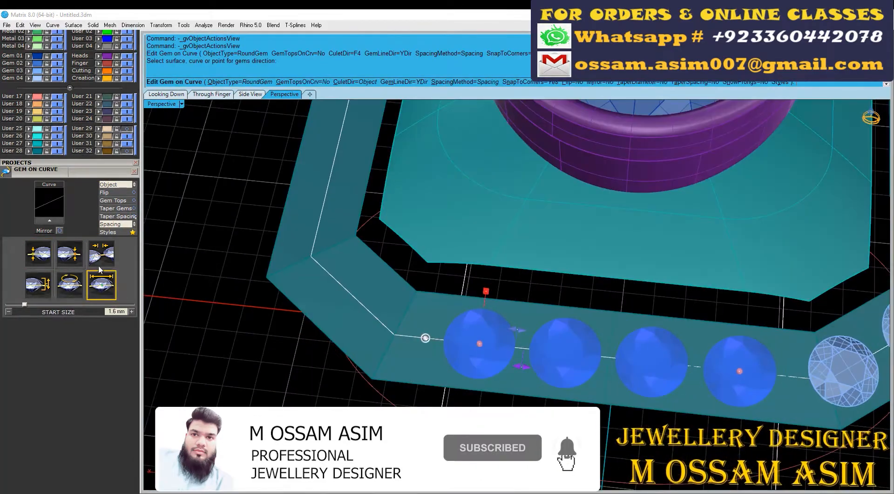
# Step: Set the positive Y gem row's end position to 85% and its start position to 15%
pyautogui.click(69, 253)
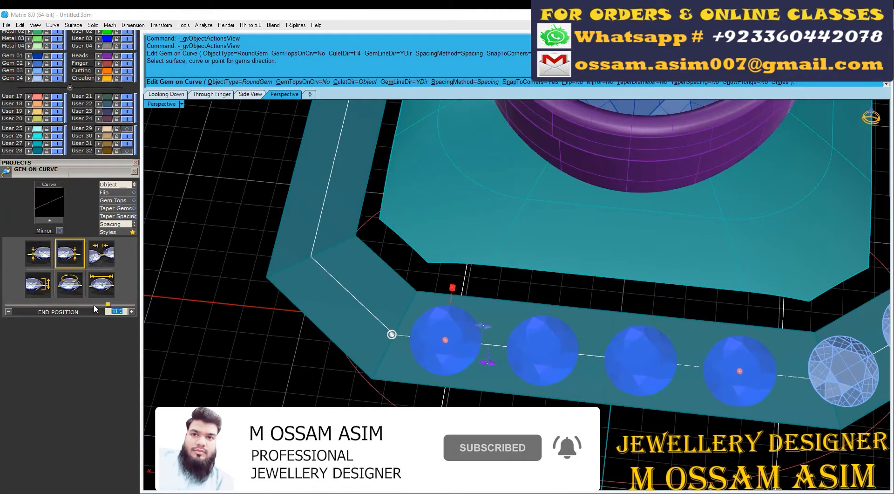
pyautogui.moveTo(523, 312); pyautogui.dragTo(615, 298, button='right')
pyautogui.scroll(-2, 614, 298)
pyautogui.write('85')
pyautogui.moveTo(118, 311); pyautogui.dragTo(100, 318)
pyautogui.press('Return')
pyautogui.click(38, 254)
# Step: Set the spacing between the gems of the positive Y row to 0.2 mm
pyautogui.click(101, 254)
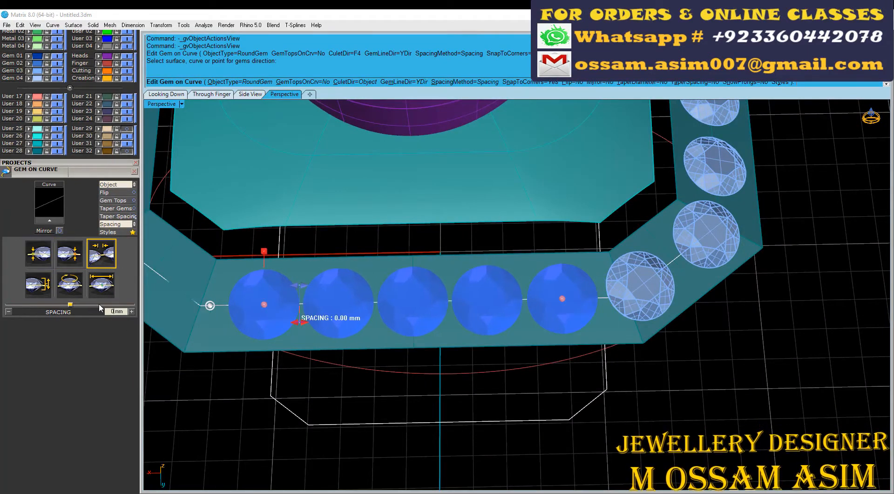
pyautogui.write('0.2')
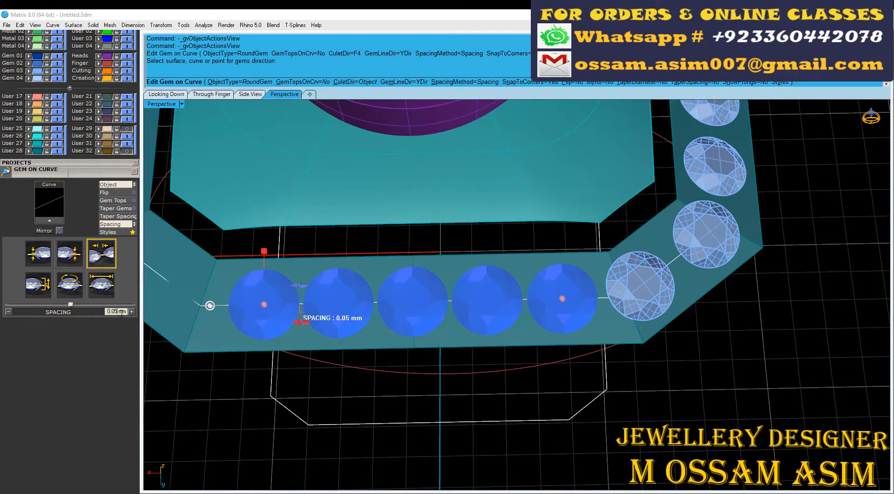
pyautogui.press('Return')
pyautogui.scroll(-3, 506, 278)
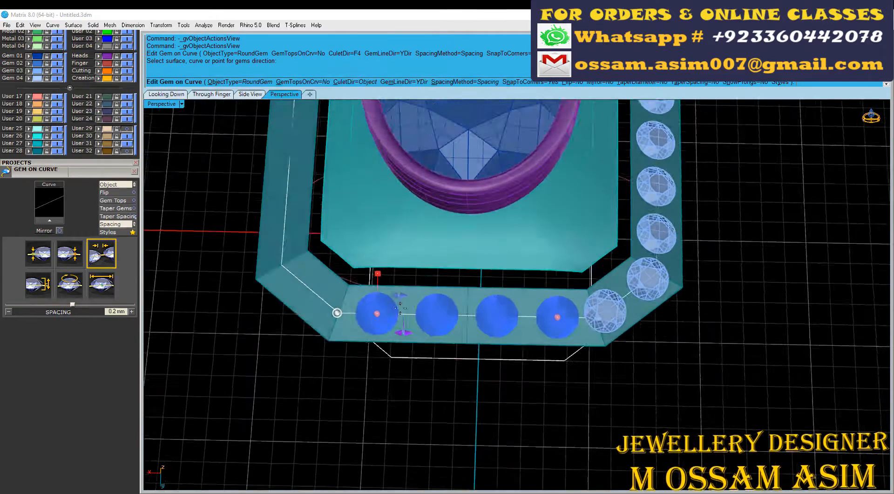
pyautogui.scroll(6, 526, 351)
pyautogui.scroll(-5, 526, 350)
# Step: Set the positive Y gem row's start position to 18% and its end position to 82%
pyautogui.click(38, 254)
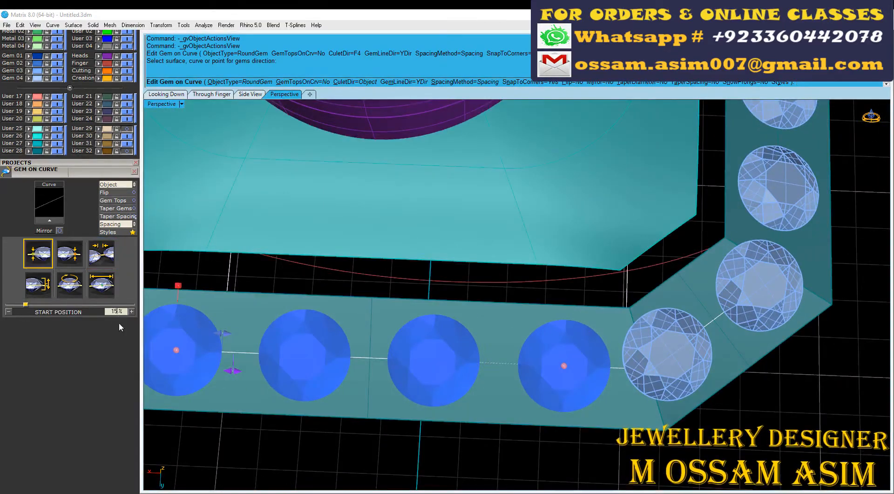
pyautogui.write('18')
pyautogui.press('Return')
pyautogui.scroll(-6, 493, 286)
pyautogui.scroll(5, 361, 317)
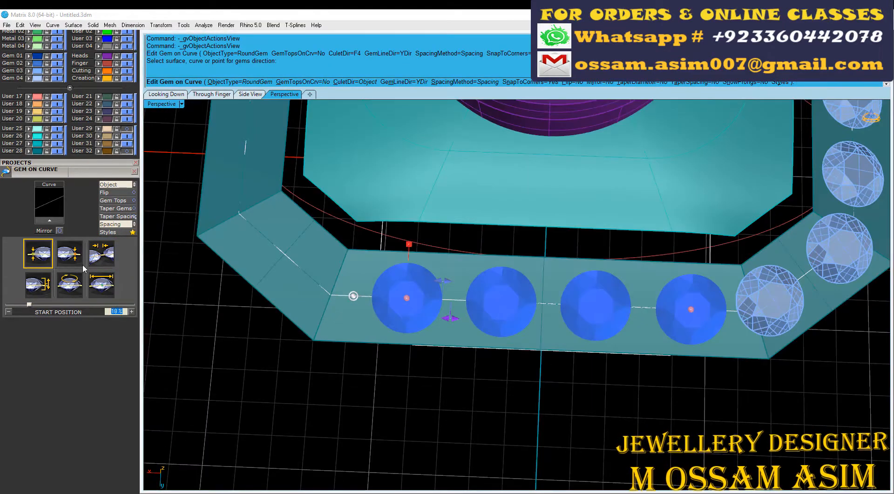
pyautogui.write('92')
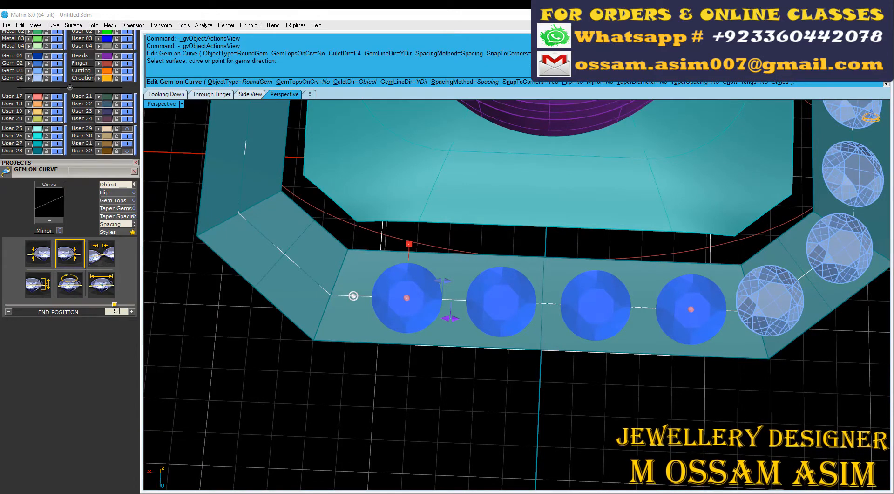
pyautogui.press('Return')
pyautogui.write('82')
pyautogui.press('Return')
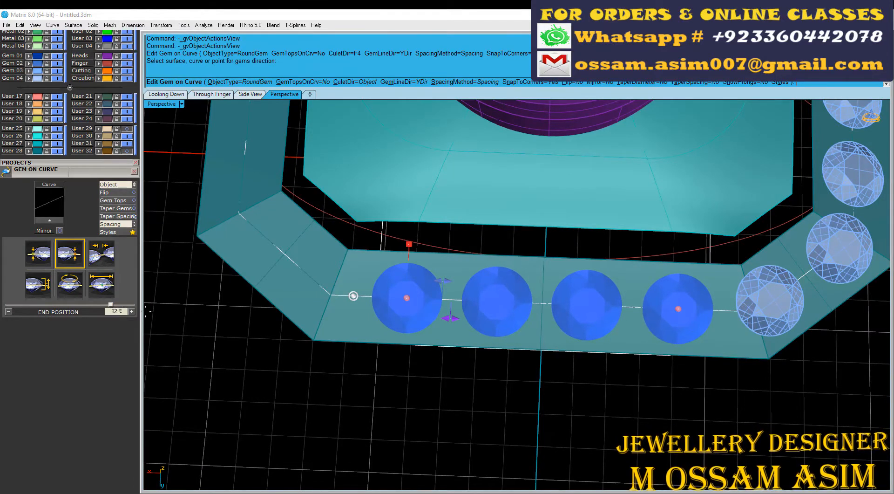
# Step: Set the positive Y gem row to start at 17% and end at 83%, and accept the gems
pyautogui.click(37, 260)
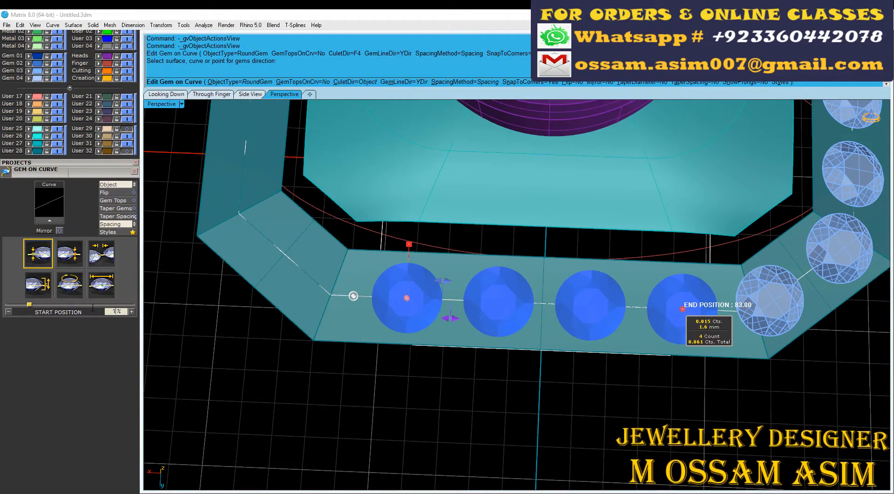
pyautogui.write('7')
pyautogui.press('Return')
pyautogui.press('Return')
# Step: Select all the frame's side and corner gems and rotate a copy around the head's center to fill the remaining sides
pyautogui.scroll(-10, 557, 315)
pyautogui.moveTo(557, 316); pyautogui.dragTo(589, 311, button='right')
pyautogui.scroll(4, 582, 307)
pyautogui.click(479, 352)
pyautogui.keyDown('shift'); pyautogui.click(529, 363); pyautogui.keyUp('shift')
pyautogui.keyDown('shift'); pyautogui.click(614, 272); pyautogui.keyUp('shift')
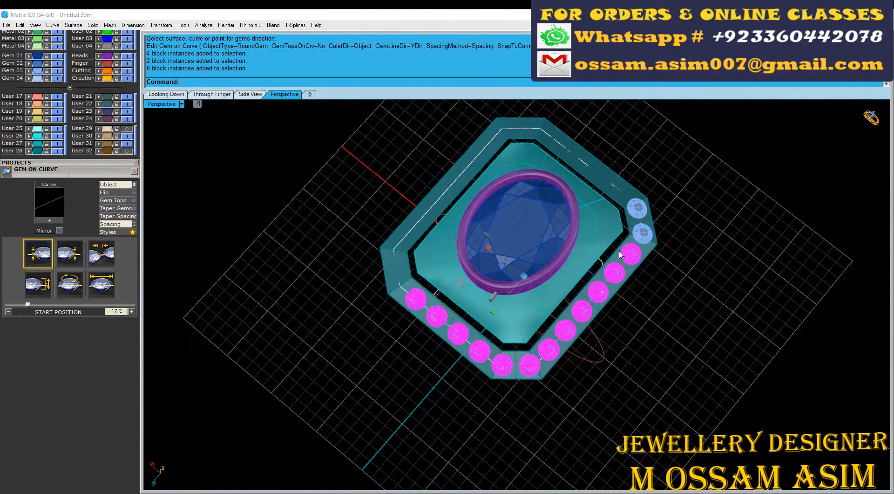
pyautogui.keyDown('shift'); pyautogui.click(643, 234); pyautogui.keyUp('shift')
pyautogui.hotkey('ctrl', 'r')
pyautogui.scroll(-5, 642, 237)
pyautogui.click(449, 347)
pyautogui.click(717, 126)
pyautogui.press('Return')
# Step: Save the model with Save Small
pyautogui.scroll(6, 582, 261)
pyautogui.moveTo(558, 261); pyautogui.dragTo(453, 319, button='right')
pyautogui.scroll(4, 485, 307)
pyautogui.hotkey('ctrl', 's')
pyautogui.scroll(-3, 525, 286)
pyautogui.moveTo(371, 274); pyautogui.dragTo(424, 295, button='right')
pyautogui.scroll(-3, 424, 295)
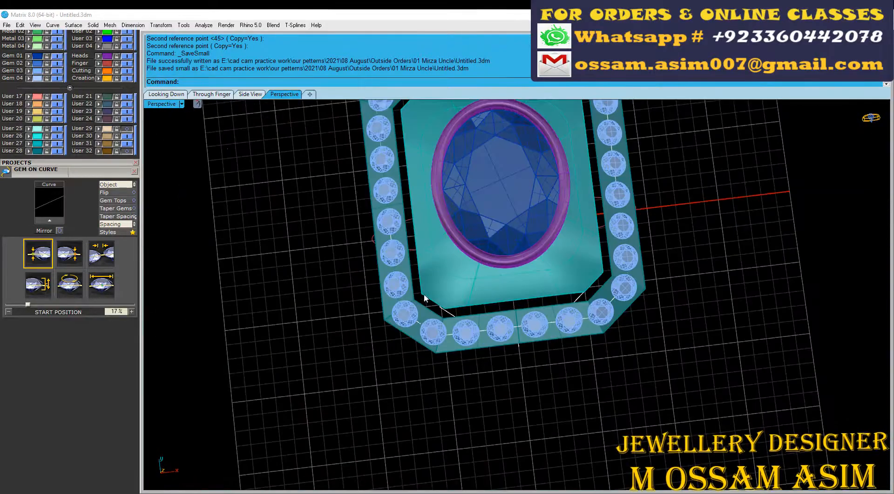
# Step: Select the domed inner surface in the Looking Down view and compare the head with the reference ring photo
pyautogui.click(166, 95)
pyautogui.scroll(-3, 342, 270)
pyautogui.scroll(8, 429, 214)
pyautogui.scroll(5, 110, 125)
pyautogui.click(124, 122)
pyautogui.scroll(1, 321, 269)
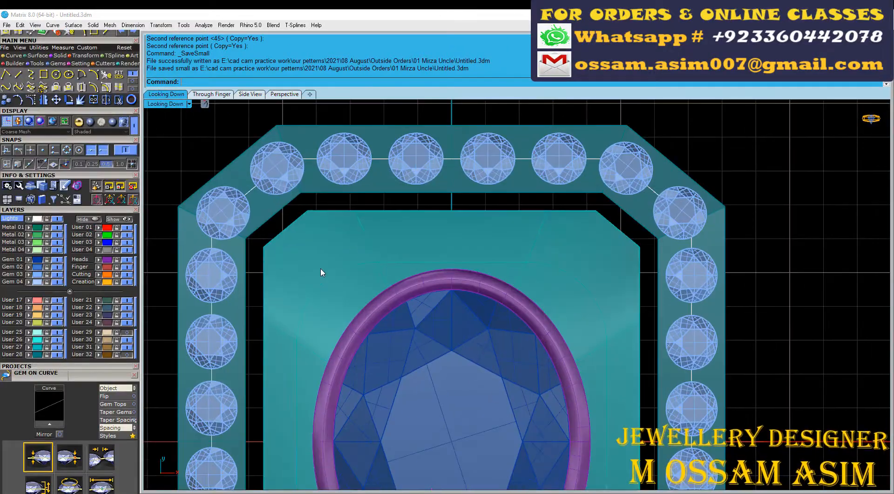
pyautogui.click(322, 270)
pyautogui.scroll(-8, 369, 237)
pyautogui.scroll(8, 406, 255)
pyautogui.scroll(-3, 405, 255)
pyautogui.scroll(8, 587, 347)
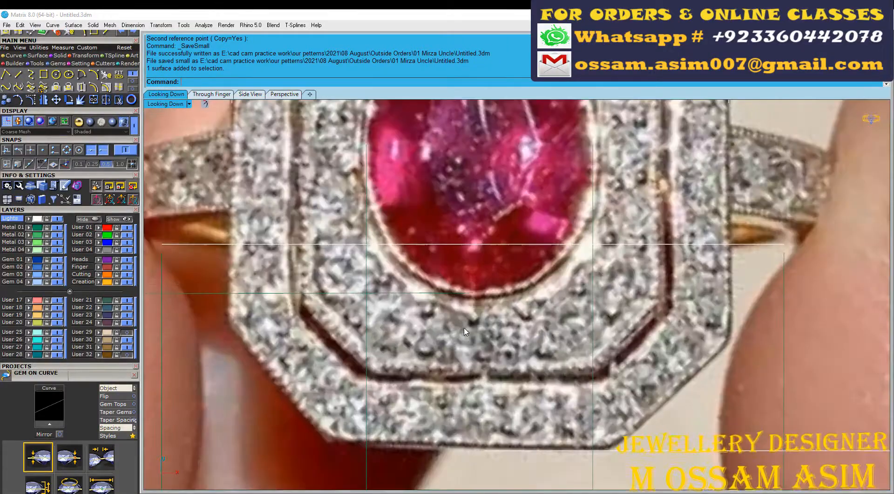
pyautogui.scroll(-10, 438, 356)
pyautogui.scroll(8, 406, 358)
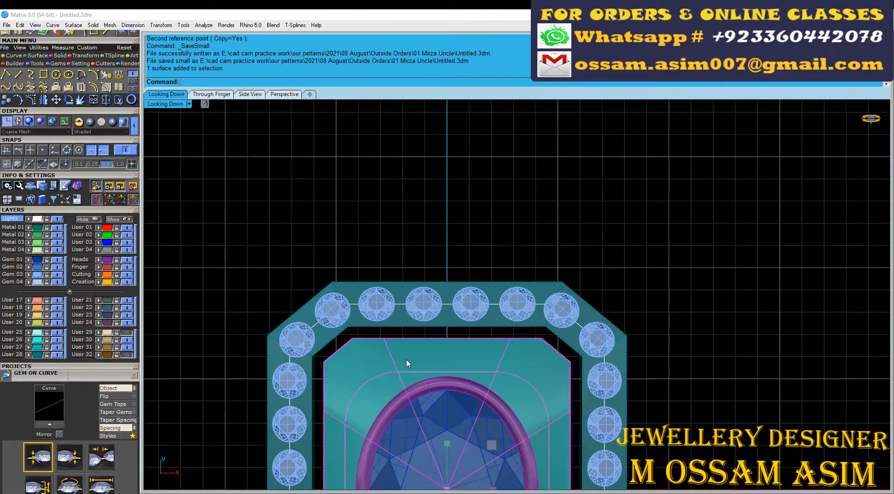
# Step: Extract a U-direction isocurve around the oval stone, about midway between the bezel and the domed surface's outer edge
pyautogui.click(119, 87)
pyautogui.scroll(3, 422, 298)
pyautogui.scroll(-2, 420, 292)
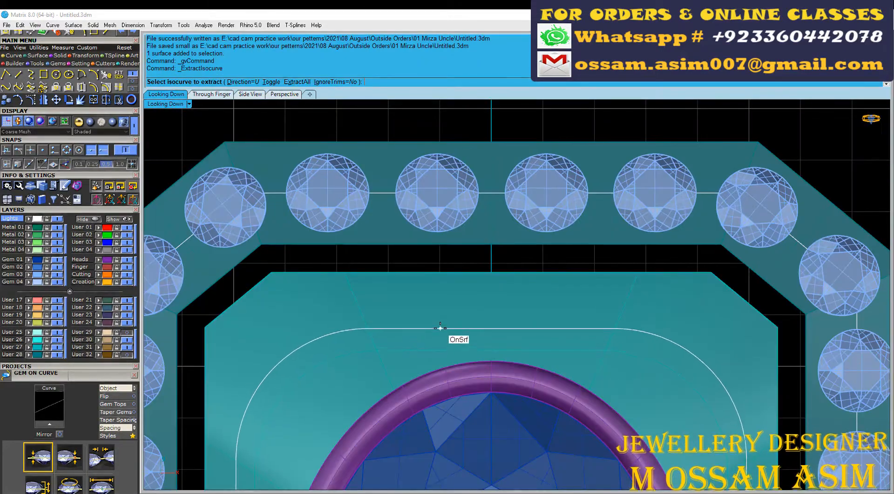
pyautogui.click(439, 325)
pyautogui.rightClick(430, 336)
# Step: Start Gem on Surface on the domed inner surface and flip the gem
pyautogui.click(393, 297)
pyautogui.press('F6')
pyautogui.click(455, 321)
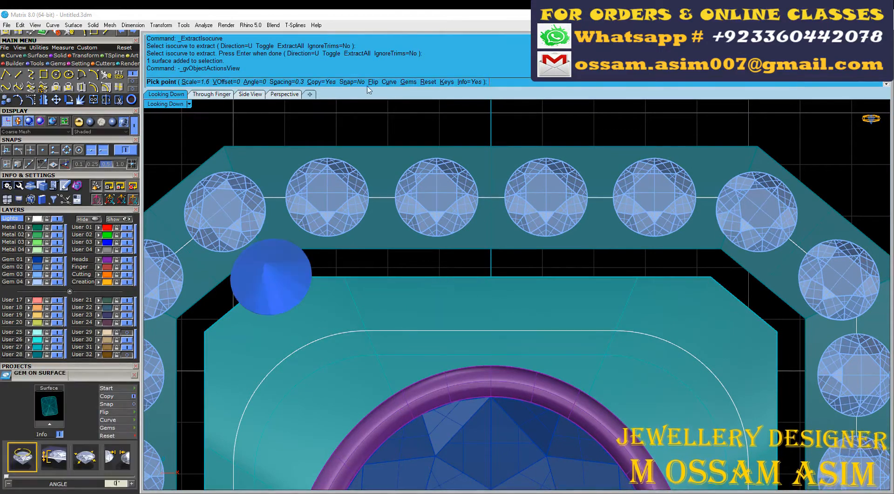
pyautogui.click(371, 82)
# Step: Switch the view to Ghosted display and place a 1.4 mm gem on the isocurve just beside the head's vertical centre line
pyautogui.scroll(6, 454, 327)
pyautogui.click(133, 124)
pyautogui.click(126, 131)
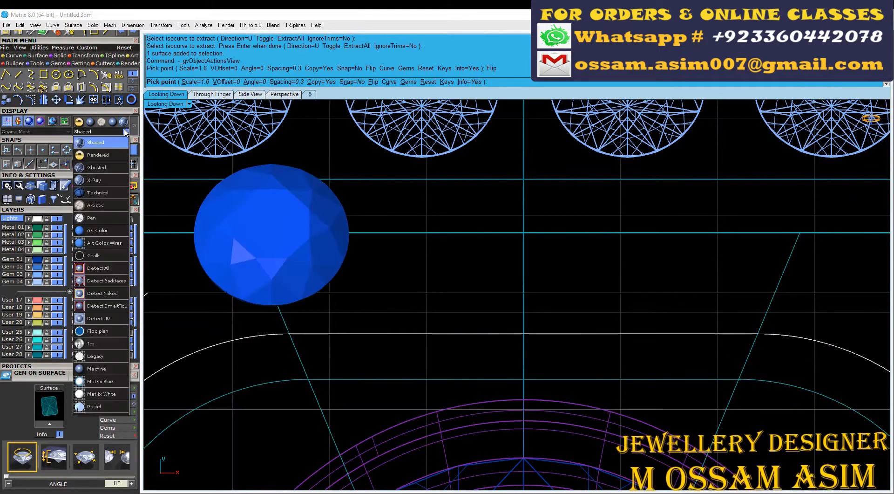
pyautogui.click(103, 167)
pyautogui.scroll(2, 437, 345)
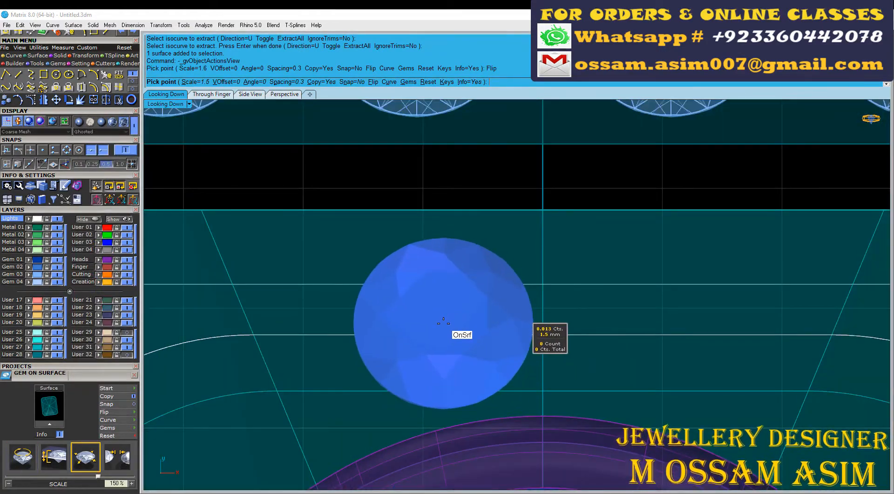
pyautogui.press('Down')
pyautogui.scroll(4, 451, 329)
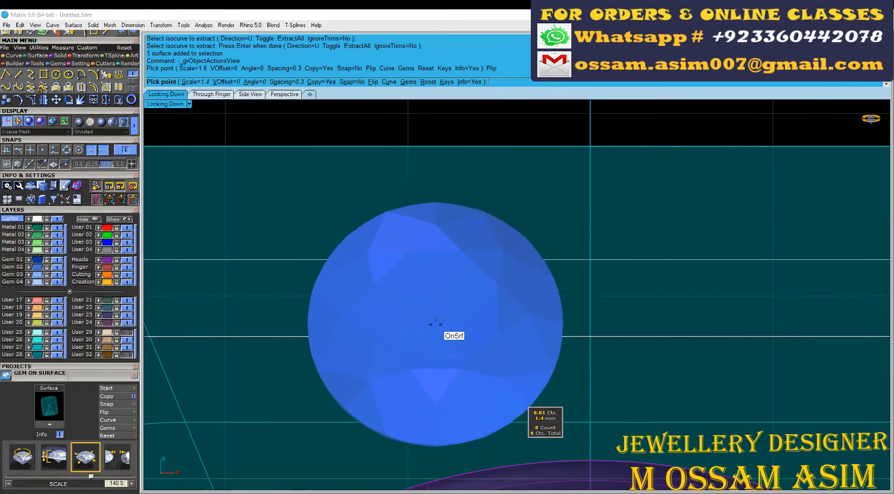
pyautogui.scroll(-4, 438, 324)
pyautogui.scroll(3, 440, 329)
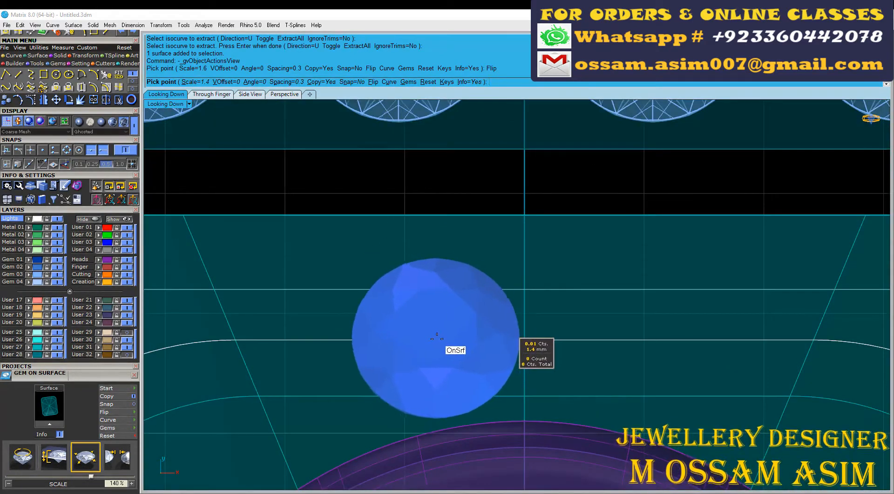
pyautogui.click(431, 340)
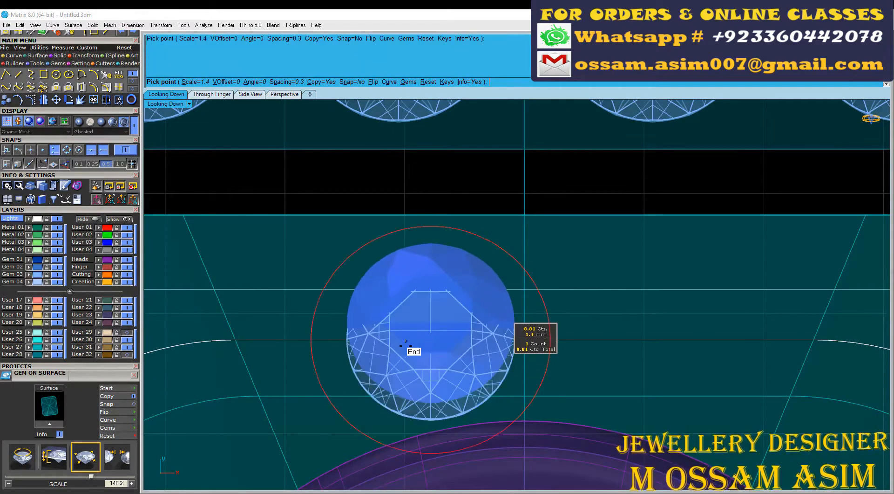
# Step: Place a 1.6 mm and a 1.8 mm gem along the isocurve towards the domed surface's upper-left corner
pyautogui.scroll(-2, 475, 364)
pyautogui.scroll(1, 492, 359)
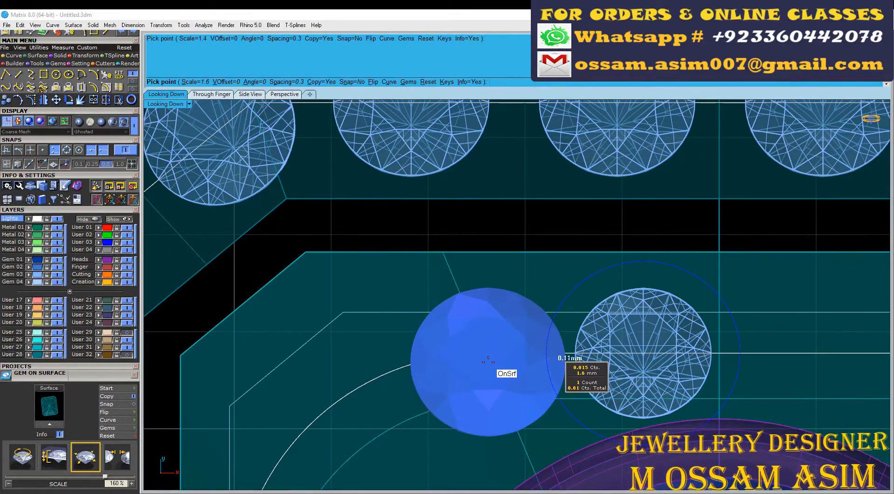
pyautogui.click(488, 360)
pyautogui.scroll(-1, 488, 360)
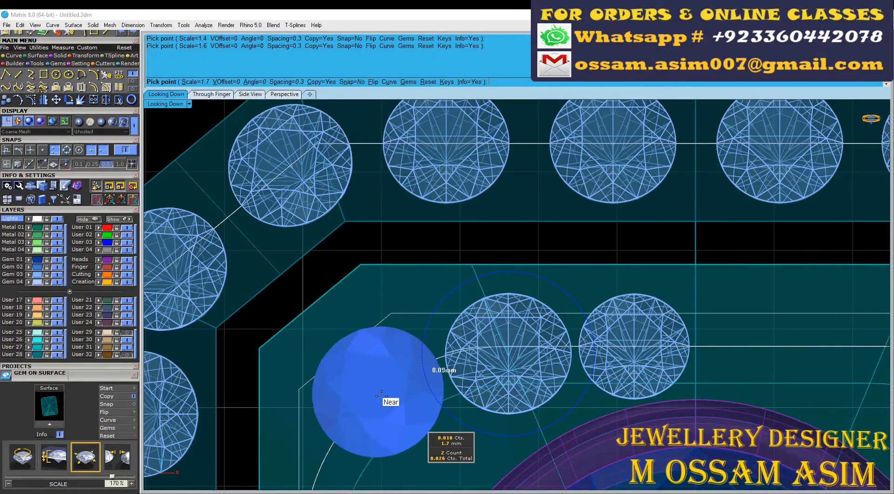
pyautogui.click(381, 396)
pyautogui.rightClick(381, 396)
pyautogui.scroll(-8, 381, 396)
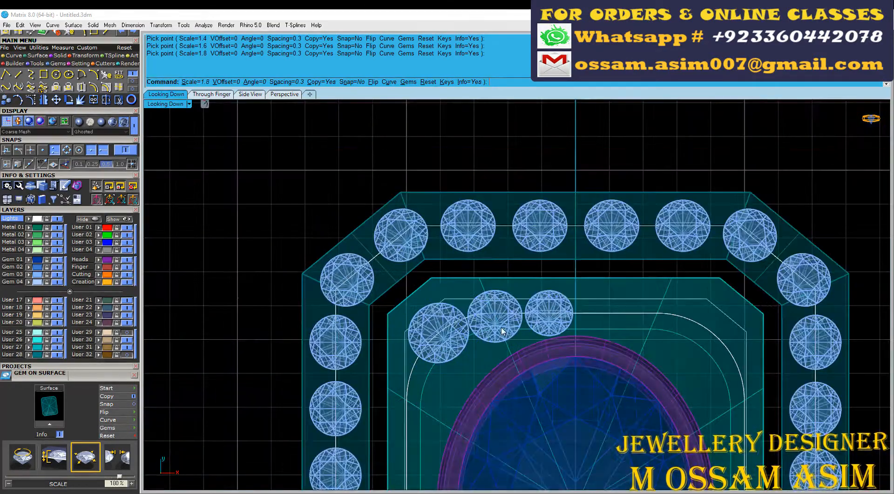
# Step: Restart Gem on Surface and place a 1.7 mm and a 1.5 mm gem down the left side of the domed surface
pyautogui.scroll(8, 412, 359)
pyautogui.rightClick(414, 331)
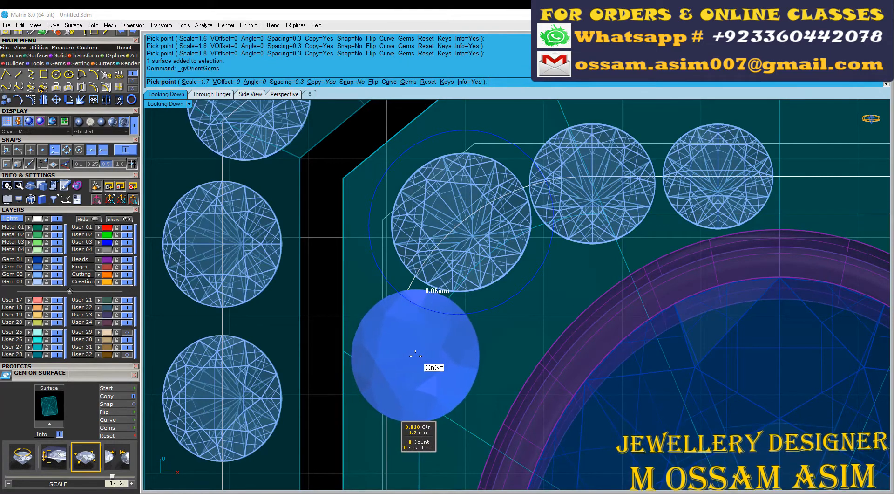
pyautogui.scroll(-1, 428, 359)
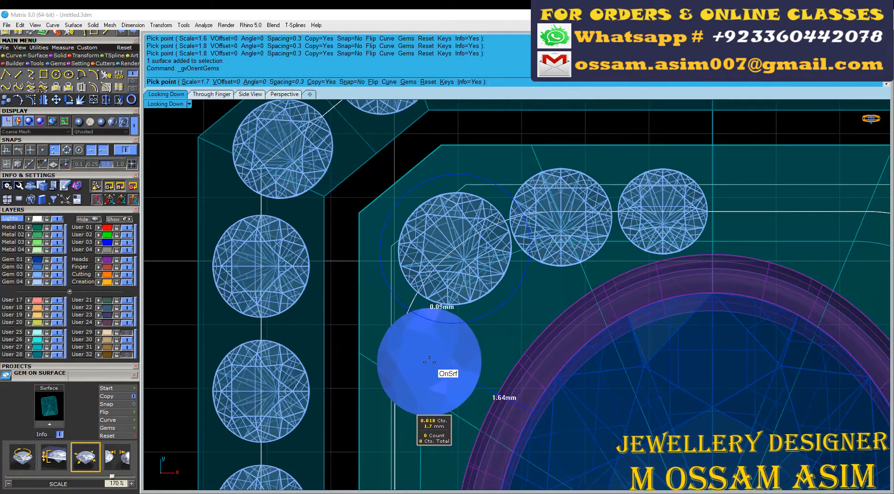
pyautogui.click(430, 359)
pyautogui.scroll(-2, 423, 412)
pyautogui.scroll(3, 413, 410)
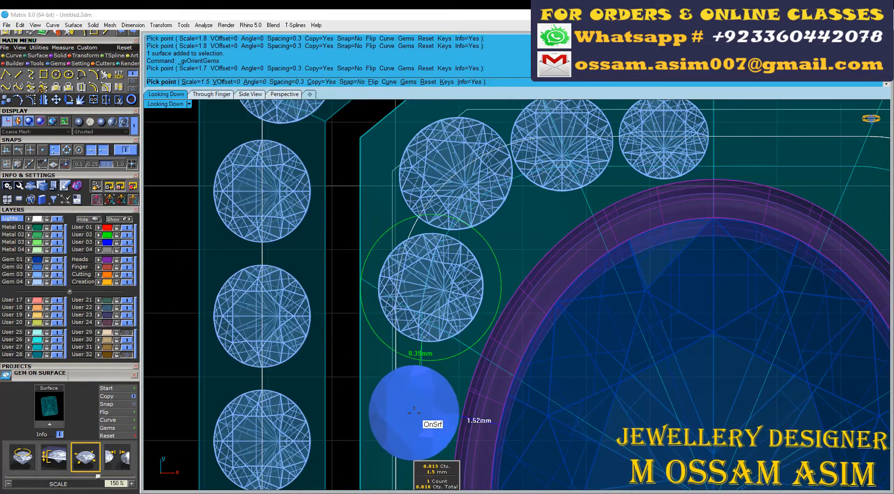
pyautogui.click(416, 395)
# Step: Place another 1.5 mm gem on the domed surface's left side, centred on the horizontal axis, and end gem placement
pyautogui.scroll(-1, 400, 419)
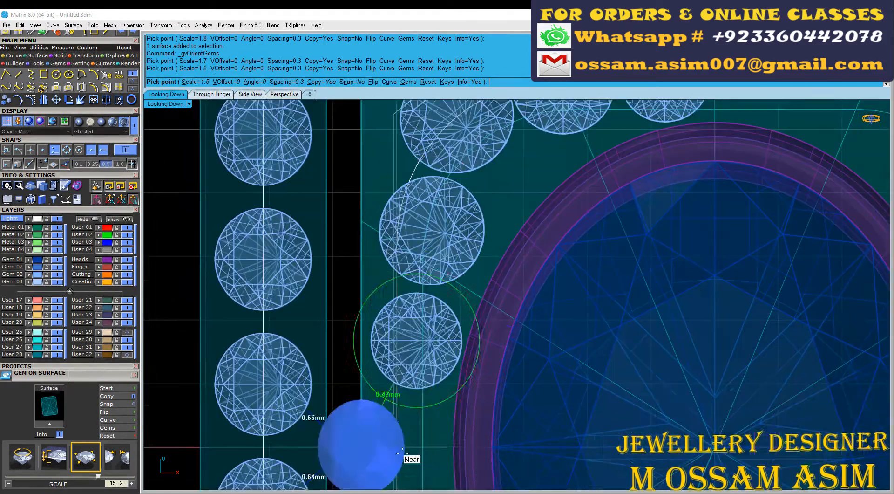
pyautogui.scroll(4, 429, 342)
pyautogui.scroll(-1, 433, 359)
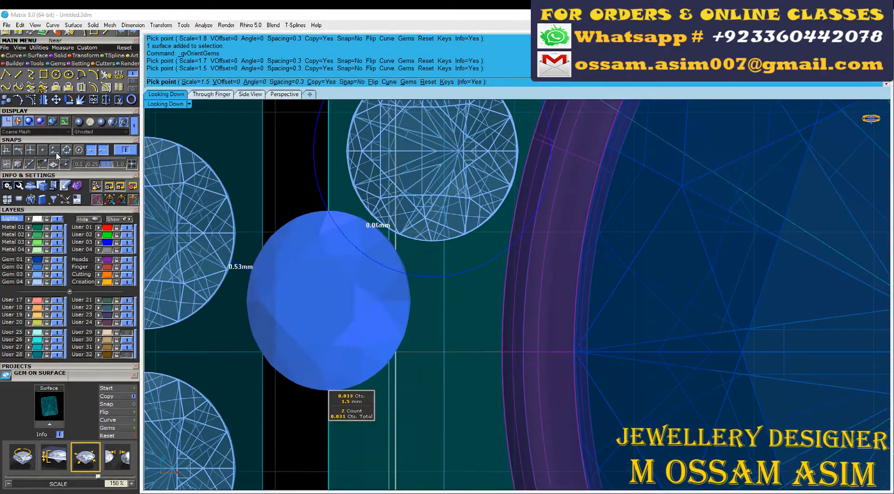
pyautogui.scroll(5, 433, 361)
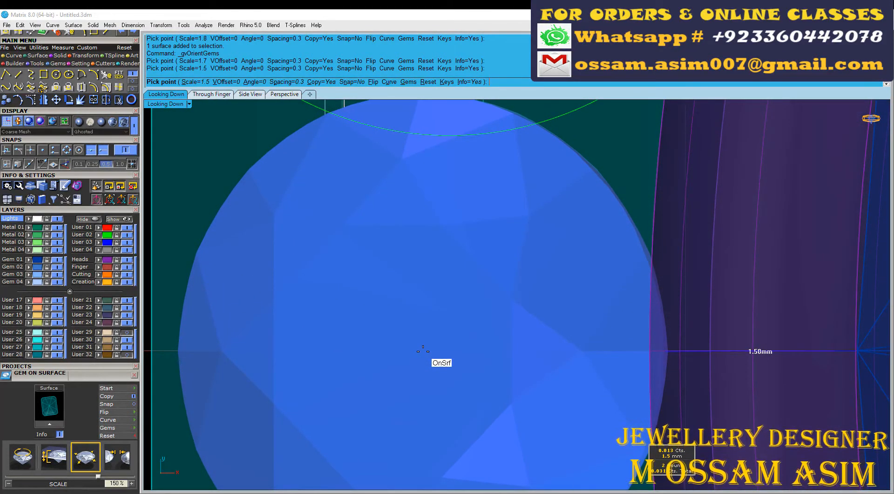
pyautogui.click(422, 351)
pyautogui.scroll(-10, 424, 342)
pyautogui.rightClick(443, 294)
# Step: Group the new gems on the domed surface and mirror them across the horizontal axis through the origin
pyautogui.click(554, 178)
pyautogui.keyDown('shift'); pyautogui.click(503, 182); pyautogui.keyUp('shift')
pyautogui.keyDown('shift'); pyautogui.click(449, 196); pyautogui.keyUp('shift')
pyautogui.keyDown('shift'); pyautogui.click(434, 253); pyautogui.keyUp('shift')
pyautogui.keyDown('shift'); pyautogui.click(433, 297); pyautogui.keyUp('shift')
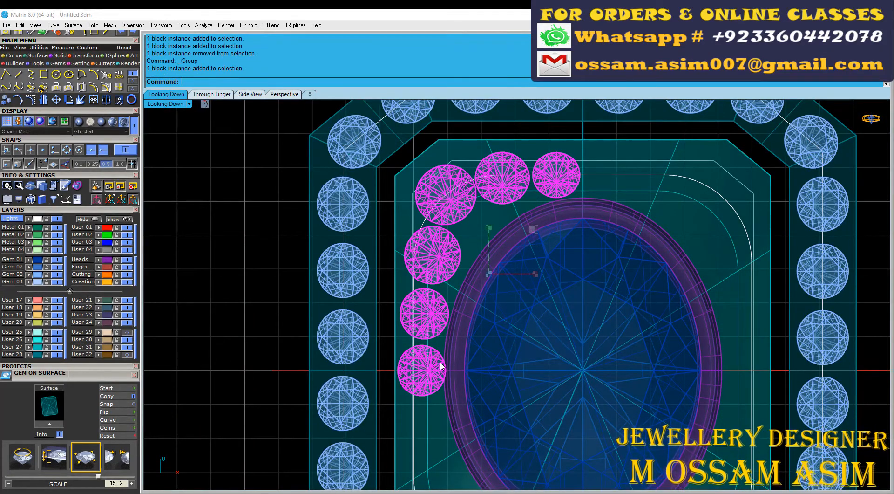
pyautogui.hotkey('ctrl', 'm')
pyautogui.write('0')
pyautogui.press('Return')
pyautogui.click(316, 347)
# Step: Mirror the left-half gems across the vertical axis through the origin to complete the gem row around the oval stone
pyautogui.scroll(4, 406, 365)
pyautogui.keyDown('shift'); pyautogui.click(439, 423); pyautogui.keyUp('shift')
pyautogui.keyDown('shift'); pyautogui.click(434, 365); pyautogui.keyUp('shift')
pyautogui.scroll(-20, 447, 310)
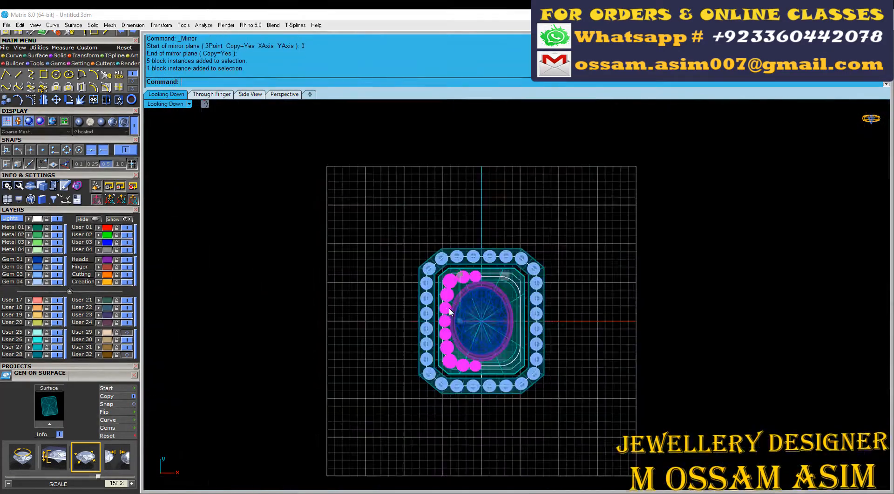
pyautogui.click(471, 231)
pyautogui.scroll(13, 462, 302)
pyautogui.scroll(-2, 422, 112)
# Step: Duplicate the domed surface's outer border in the Perspective view and extrude it by -0.8 mm as a side wall
pyautogui.click(284, 94)
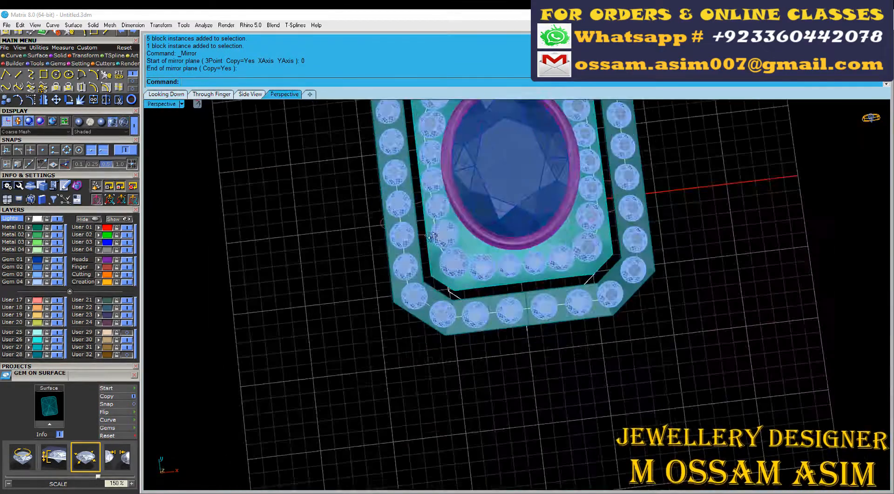
pyautogui.scroll(8, 442, 279)
pyautogui.click(435, 175)
pyautogui.moveTo(449, 293); pyautogui.dragTo(455, 129, button='right')
pyautogui.scroll(-6, 317, 192)
pyautogui.click(119, 87)
pyautogui.click(59, 55)
pyautogui.click(56, 74)
pyautogui.scroll(5, 403, 250)
pyautogui.write('-.8')
pyautogui.press('Return')
# Step: Select the inner part of the head, with its bezel, domed surface, gems and side wall, and move it by 0.2 mm
pyautogui.scroll(-9, 476, 208)
pyautogui.scroll(7, 476, 208)
pyautogui.scroll(-7, 489, 187)
pyautogui.scroll(-4, 455, 128)
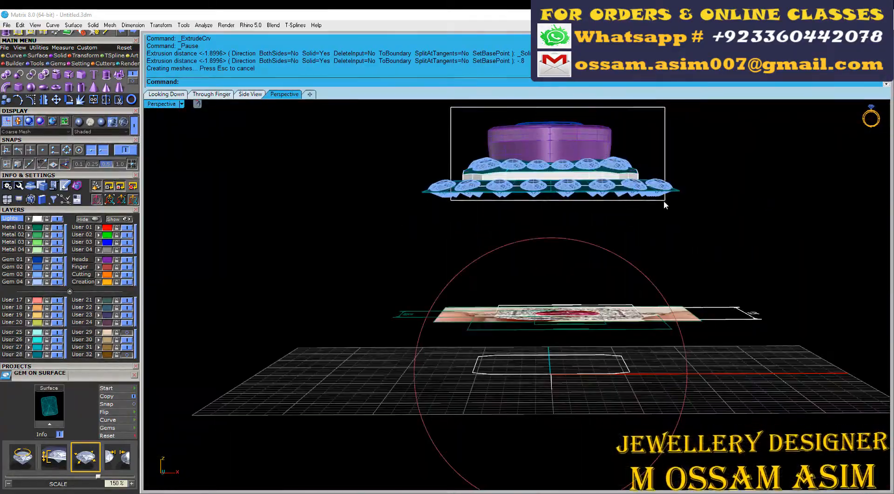
pyautogui.moveTo(664, 202); pyautogui.dragTo(666, 203)
pyautogui.moveTo(666, 203); pyautogui.dragTo(689, 259, button='right')
pyautogui.keyDown('ctrl'); pyautogui.moveTo(688, 260); pyautogui.dragTo(587, 298); pyautogui.keyUp('ctrl')
pyautogui.moveTo(587, 298); pyautogui.dragTo(419, 298, button='right')
pyautogui.scroll(3, 326, 289)
pyautogui.keyDown('ctrl'); pyautogui.moveTo(244, 281); pyautogui.dragTo(298, 153); pyautogui.keyUp('ctrl')
pyautogui.moveTo(307, 159); pyautogui.dragTo(298, 200, button='right')
pyautogui.click(390, 124)
pyautogui.write('.2')
pyautogui.press('Return')
pyautogui.press('Escape')
# Step: Duplicate the borders of the octagonal beveled frame and save the model with Save Small
pyautogui.scroll(5, 354, 223)
pyautogui.moveTo(373, 229); pyautogui.dragTo(321, 246, button='right')
pyautogui.click(418, 246)
pyautogui.click(312, 205)
pyautogui.click(13, 56)
pyautogui.click(119, 87)
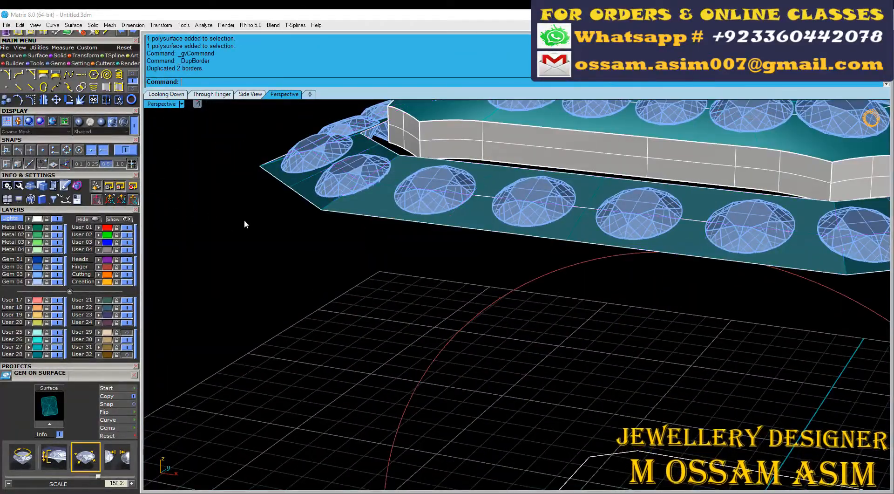
pyautogui.scroll(3, 242, 273)
pyautogui.hotkey('ctrl', 's')
pyautogui.scroll(3, 242, 273)
pyautogui.scroll(-3, 72, 121)
pyautogui.scroll(-4, 356, 236)
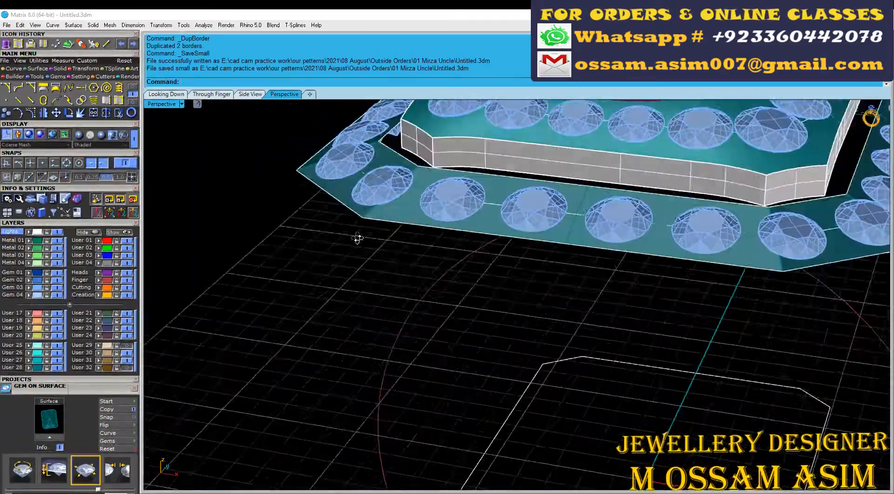
pyautogui.scroll(2, 322, 264)
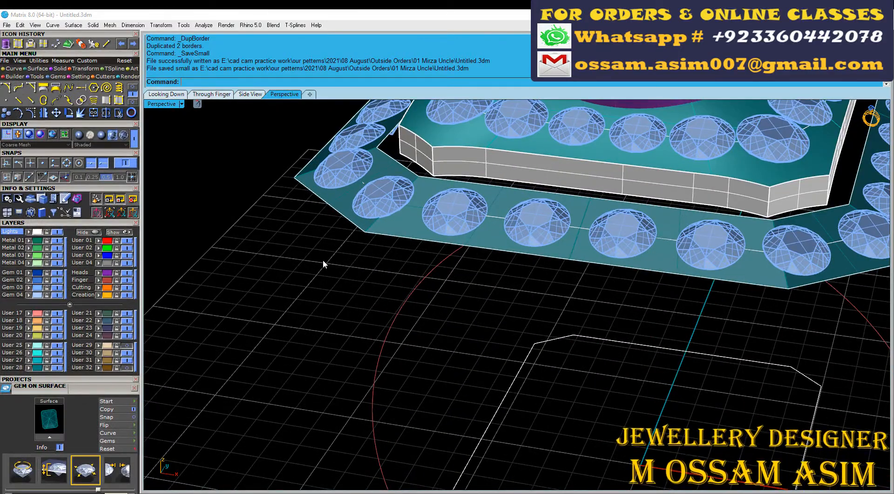
pyautogui.scroll(-5, 317, 247)
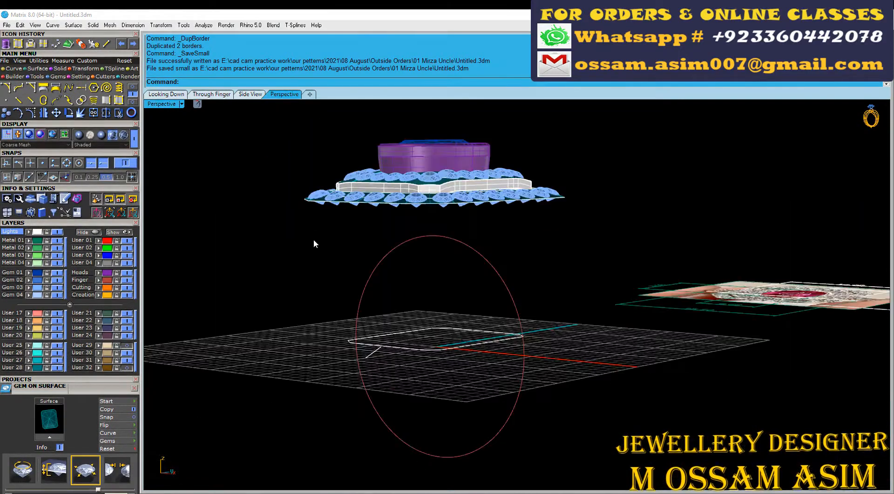
# Step: Draw a vertical both-sides line centred on the origin in the Through Finger view, extending above the head
pyautogui.click(208, 96)
pyautogui.click(81, 88)
pyautogui.scroll(-5, 270, 219)
pyautogui.scroll(-2, 321, 205)
pyautogui.write('0')
pyautogui.press('Return')
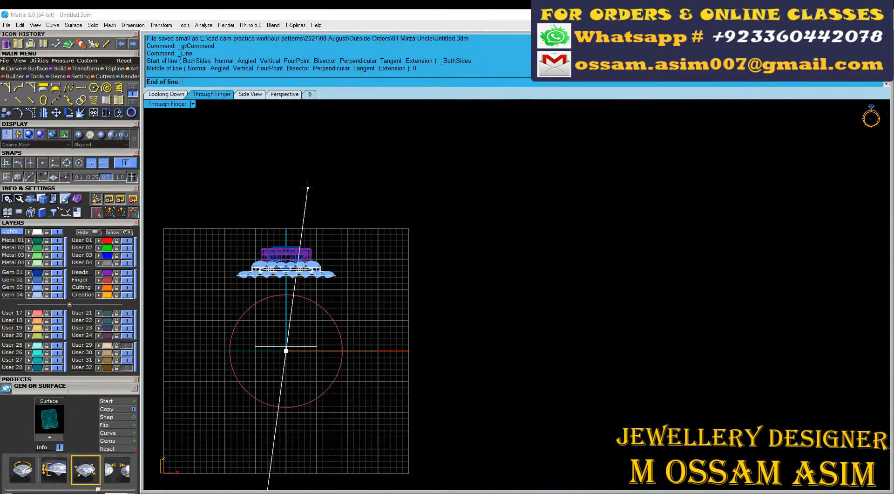
pyautogui.keyDown('shift'); pyautogui.click(305, 190); pyautogui.keyUp('shift')
# Step: Extrude the frame's two border curves to a point on the vertical line, just above the bottom of the finger rail
pyautogui.moveTo(223, 293); pyautogui.dragTo(280, 264, button='right')
pyautogui.scroll(9, 284, 245)
pyautogui.click(364, 259)
pyautogui.click(398, 284)
pyautogui.scroll(-7, 311, 240)
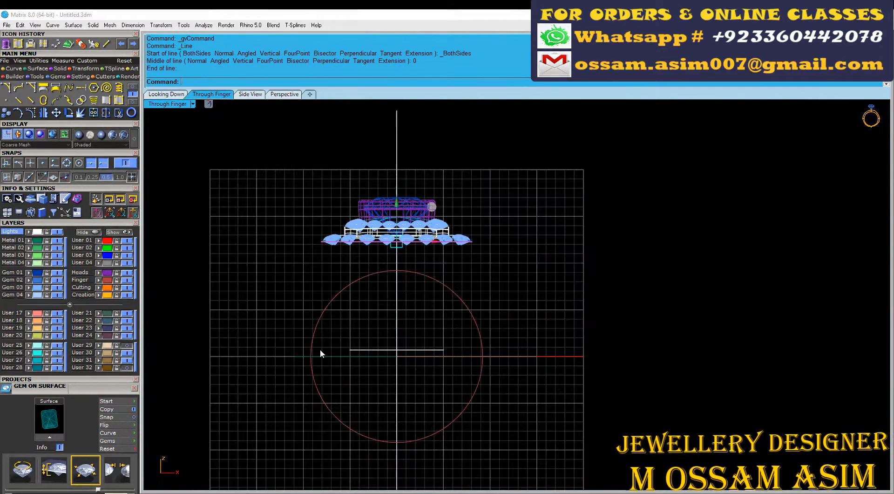
pyautogui.scroll(4, 339, 291)
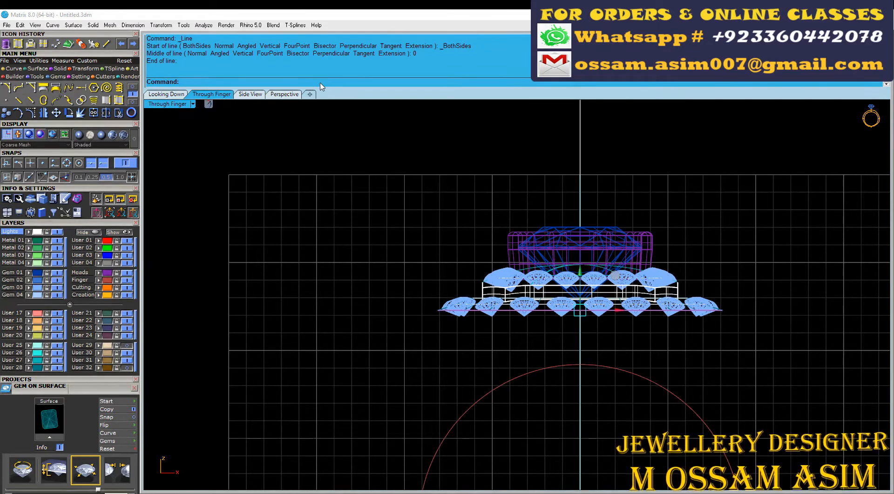
pyautogui.write('ractIsocurve')
pyautogui.click(202, 241)
pyautogui.scroll(-4, 446, 229)
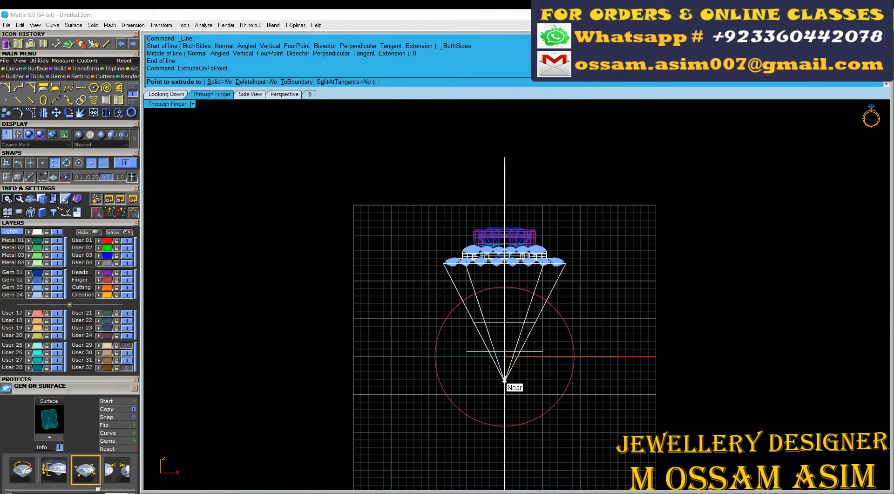
pyautogui.moveTo(504, 465); pyautogui.dragTo(500, 386, button='right')
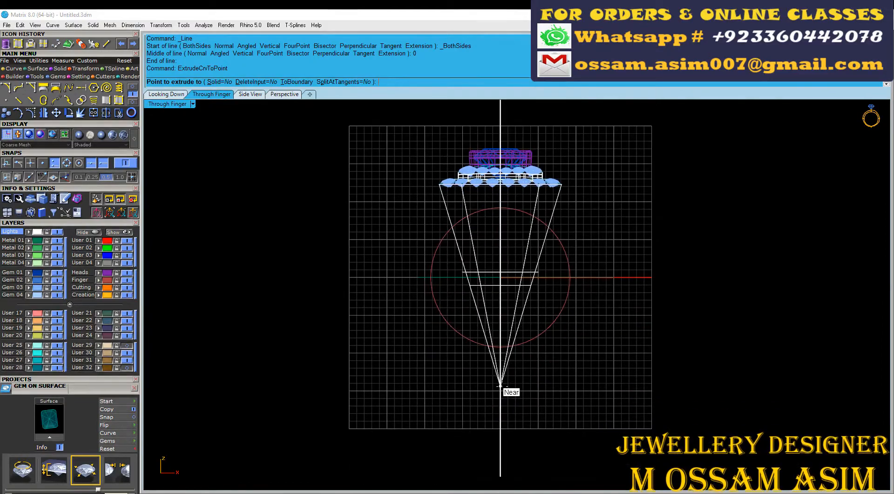
pyautogui.click(500, 333)
# Step: Trim the two tapered extrusions with the finger rail and delete the leftover pieces below the head
pyautogui.scroll(3, 440, 287)
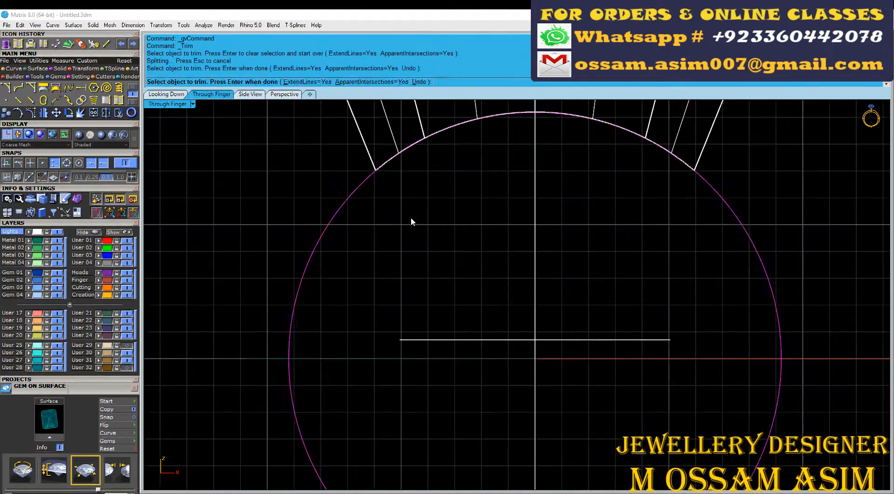
pyautogui.scroll(-3, 411, 217)
pyautogui.click(284, 94)
pyautogui.moveTo(360, 219); pyautogui.dragTo(455, 230, button='right')
pyautogui.scroll(3, 452, 242)
pyautogui.scroll(-2, 437, 281)
pyautogui.click(437, 281)
pyautogui.scroll(3, 437, 281)
pyautogui.moveTo(437, 281); pyautogui.dragTo(406, 406, button='right')
pyautogui.scroll(-4, 426, 245)
pyautogui.scroll(8, 362, 236)
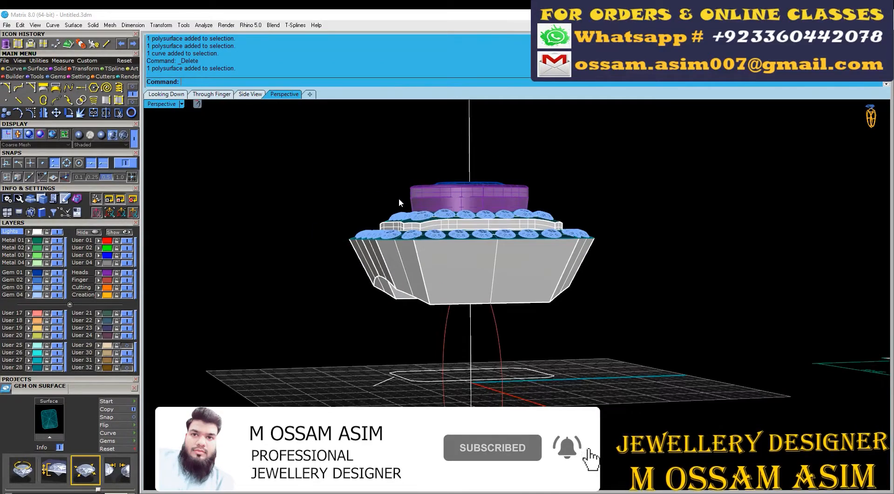
# Step: Hide the gem-set parts above the tapered wall and replace the wall with its duplicated upper and lower border curves
pyautogui.moveTo(398, 197); pyautogui.dragTo(275, 123, button='right')
pyautogui.moveTo(230, 110); pyautogui.dragTo(584, 243)
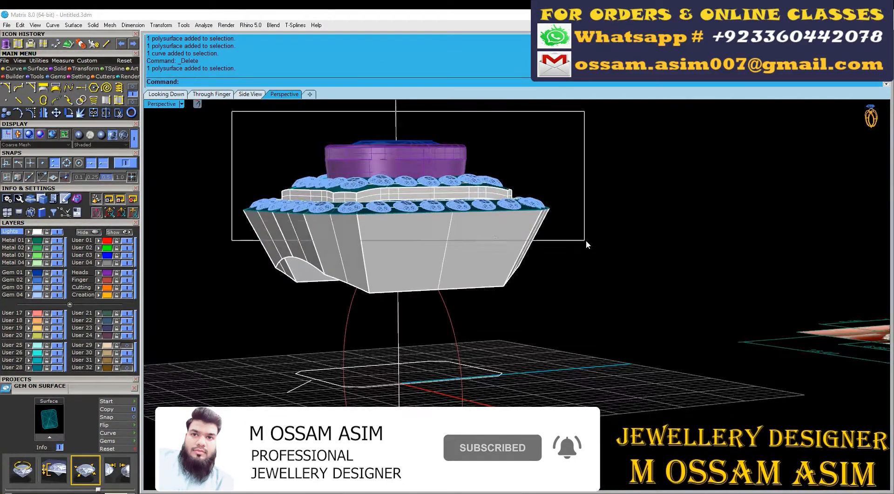
pyautogui.hotkey('ctrl', 'h')
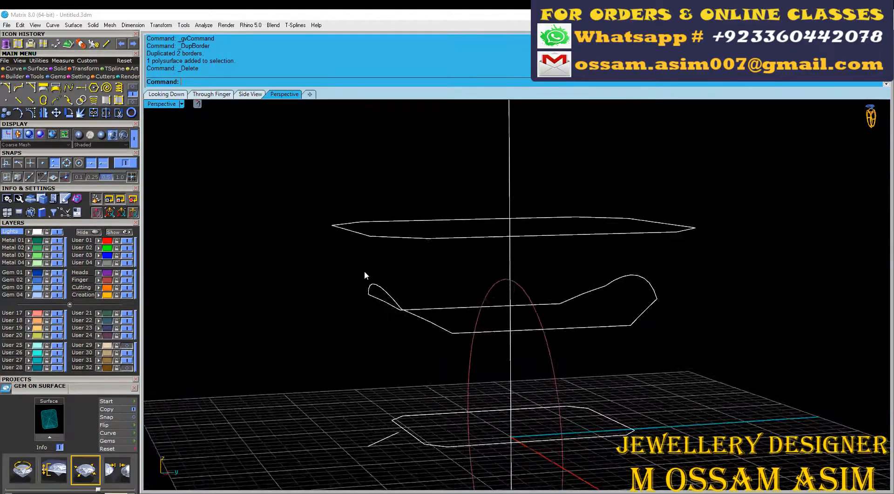
pyautogui.moveTo(364, 270); pyautogui.dragTo(471, 313, button='right')
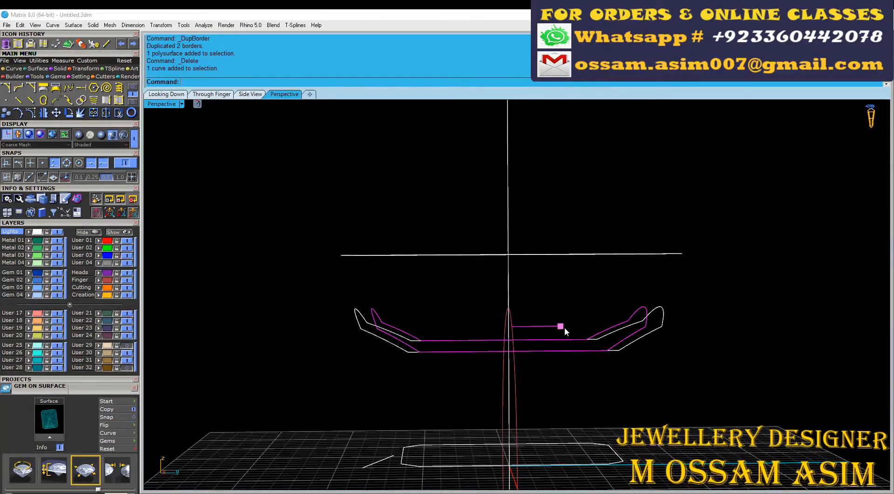
# Step: Draw a line connecting the upper and lower border curves and rebuild the tapered wall with a two-rail sweep
pyautogui.click(427, 315)
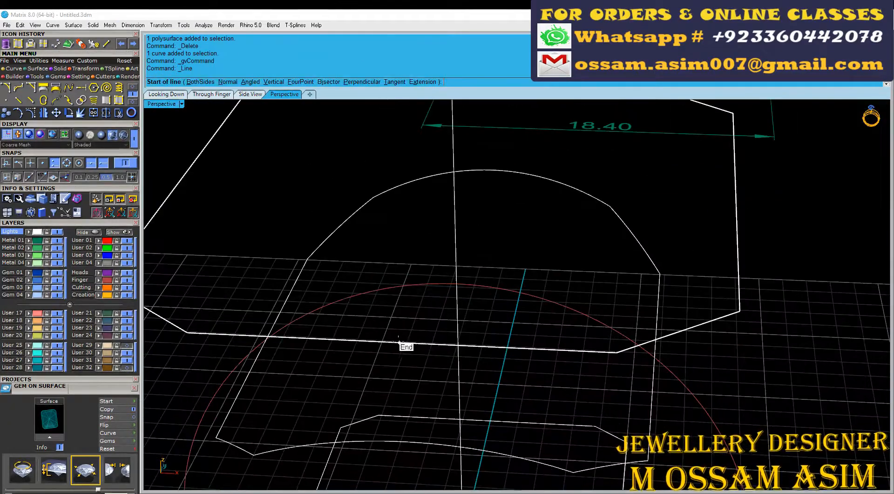
pyautogui.click(397, 369)
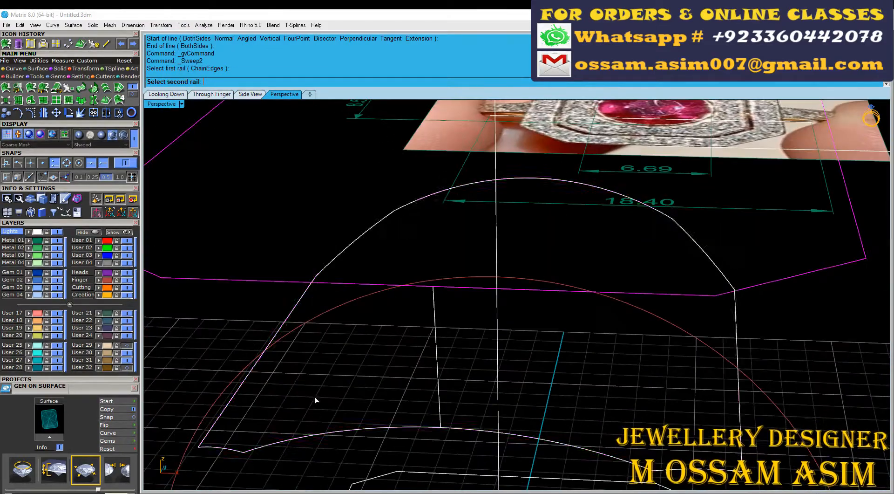
pyautogui.click(432, 368)
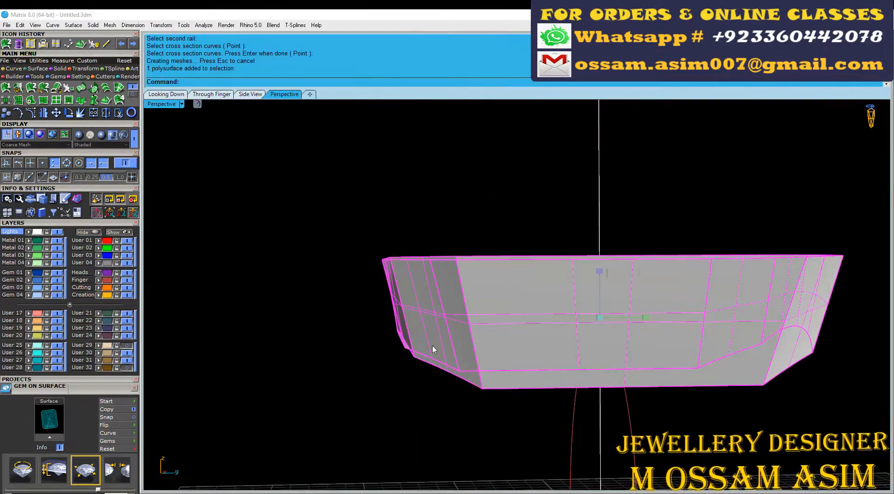
# Step: Adjust the lower control point of the line connecting the border curves and delete the swept tapered wall
pyautogui.moveTo(801, 315); pyautogui.dragTo(404, 285, button='right')
pyautogui.scroll(-3, 764, 350)
pyautogui.click(411, 377)
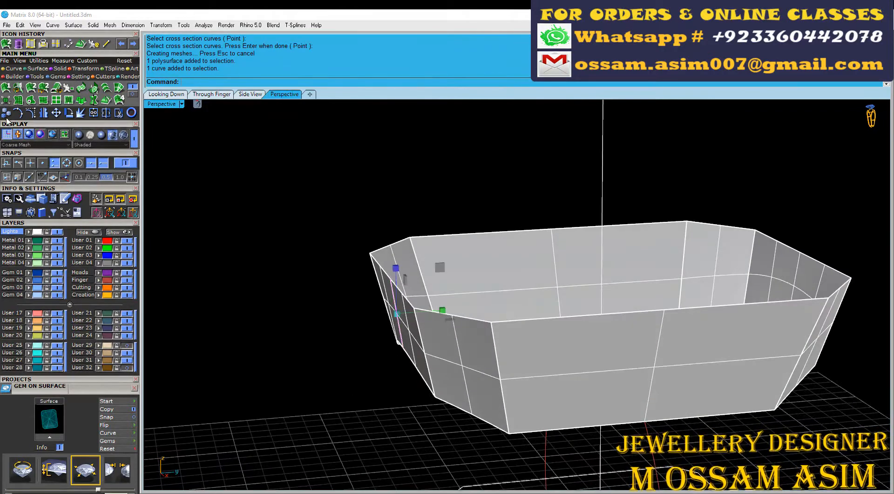
pyautogui.click(18, 113)
pyautogui.moveTo(475, 347); pyautogui.dragTo(447, 316, button='right')
pyautogui.moveTo(337, 305); pyautogui.dragTo(890, 440)
pyautogui.scroll(4, 490, 347)
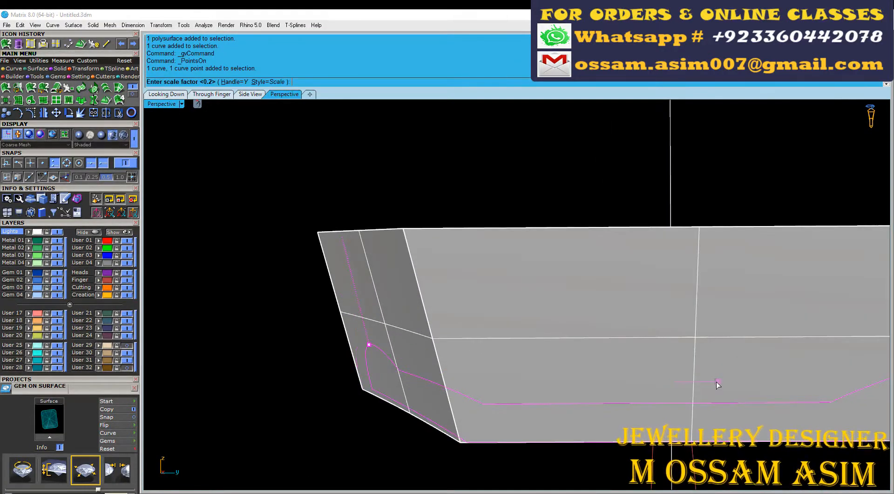
pyautogui.moveTo(717, 382); pyautogui.dragTo(426, 335, button='right')
pyautogui.scroll(2, 427, 336)
pyautogui.click(417, 311)
pyautogui.press('Delete')
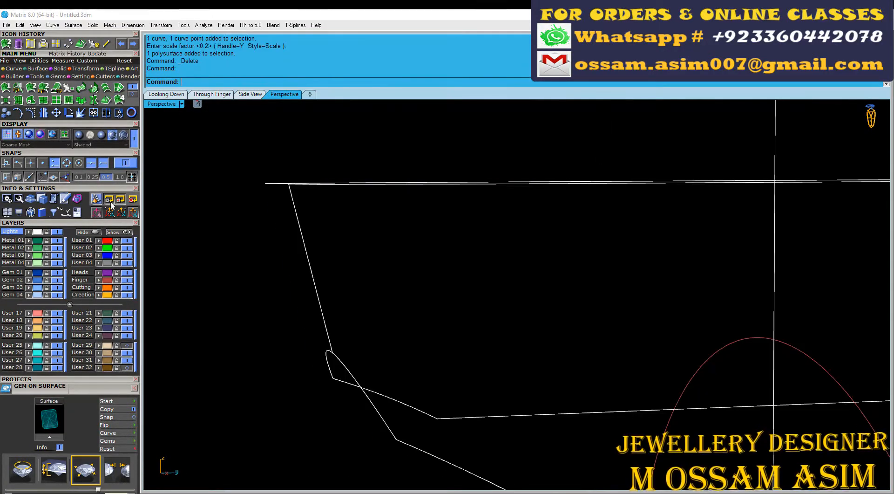
# Step: Rebuild the tapered wall with a two-rail sweep along the border curves and put it on the blue layer
pyautogui.click(6, 43)
pyautogui.click(326, 184)
pyautogui.moveTo(326, 261); pyautogui.dragTo(366, 288, button='right')
pyautogui.press('Return')
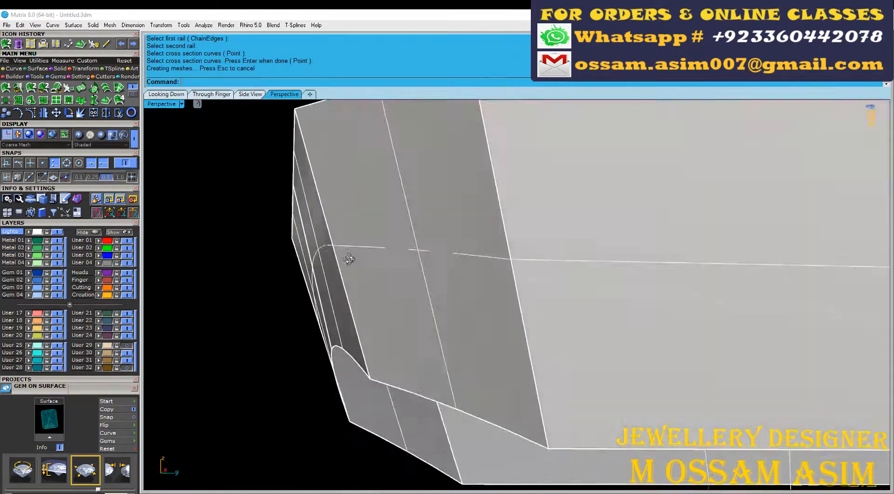
pyautogui.scroll(-5, 461, 342)
pyautogui.moveTo(464, 338); pyautogui.dragTo(320, 394, button='right')
pyautogui.scroll(4, 320, 394)
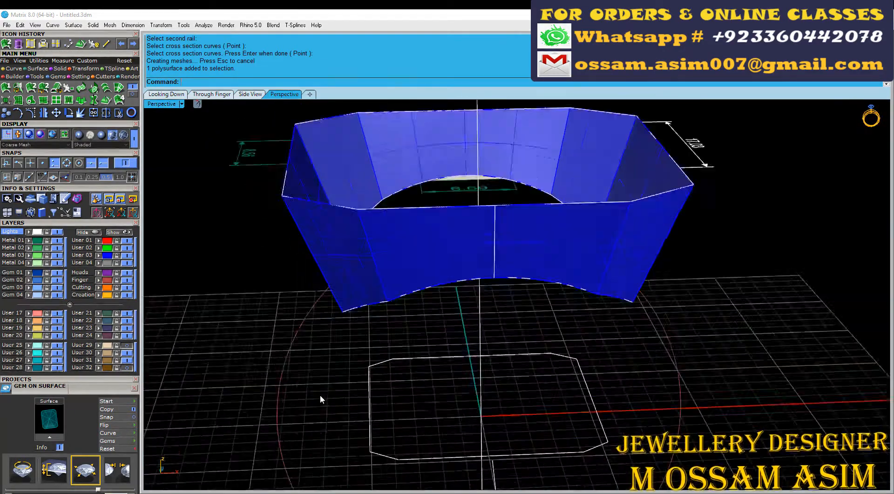
# Step: Create an outside ring rail around the finger rail with about 7.7 mm top, 1.9 mm side and 1.6 mm bottom thickness
pyautogui.click(281, 381)
pyautogui.click(211, 94)
pyautogui.moveTo(363, 249); pyautogui.dragTo(230, 211, button='right')
pyautogui.scroll(6, 231, 211)
pyautogui.moveTo(379, 186); pyautogui.dragTo(438, 185, button='right')
pyautogui.press('F6')
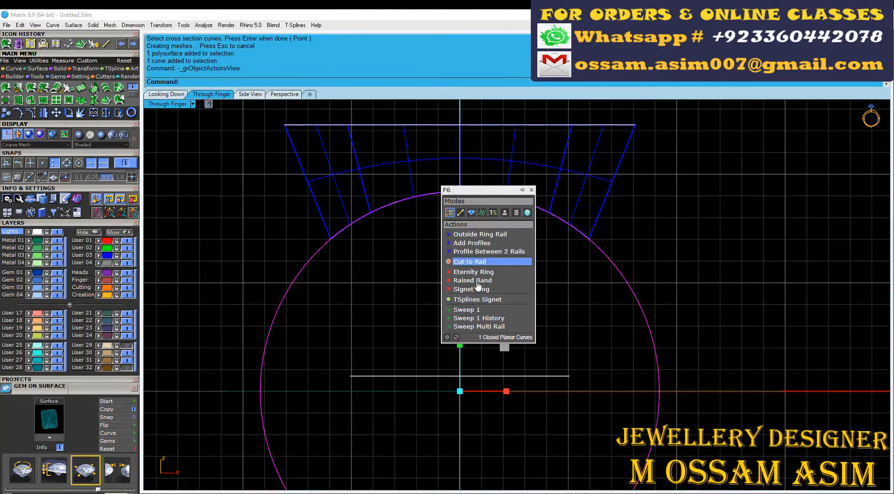
pyautogui.click(480, 233)
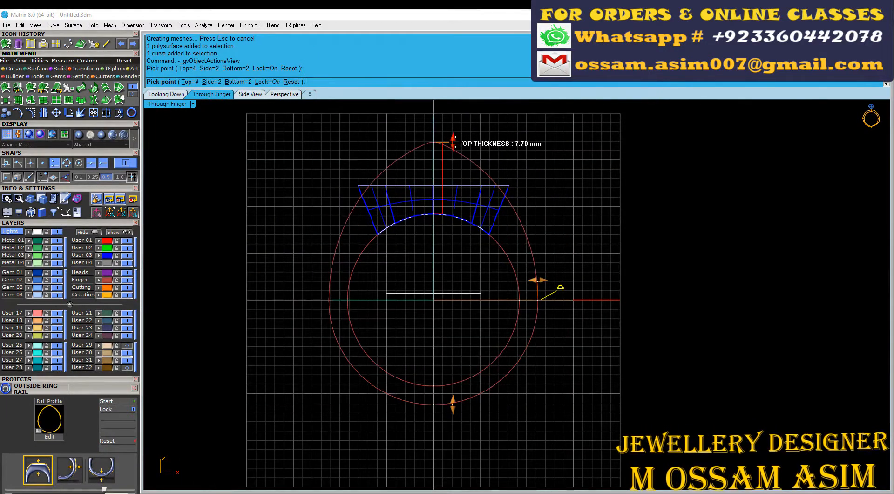
pyautogui.click(454, 142)
pyautogui.scroll(3, 447, 400)
pyautogui.scroll(-3, 434, 397)
pyautogui.scroll(3, 558, 252)
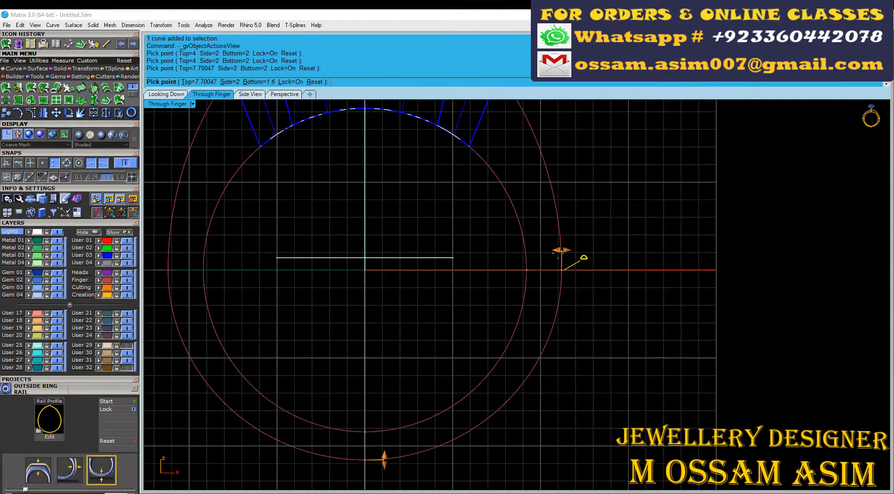
pyautogui.click(561, 251)
pyautogui.scroll(-2, 502, 145)
pyautogui.moveTo(502, 145); pyautogui.dragTo(548, 329, button='right')
pyautogui.rightClick(454, 242)
# Step: Offset the finger rail outward by 0.9 mm and the outside ring rail inward by 1 mm
pyautogui.scroll(-2, 455, 242)
pyautogui.scroll(8, 371, 267)
pyautogui.moveTo(371, 267); pyautogui.dragTo(358, 231, button='right')
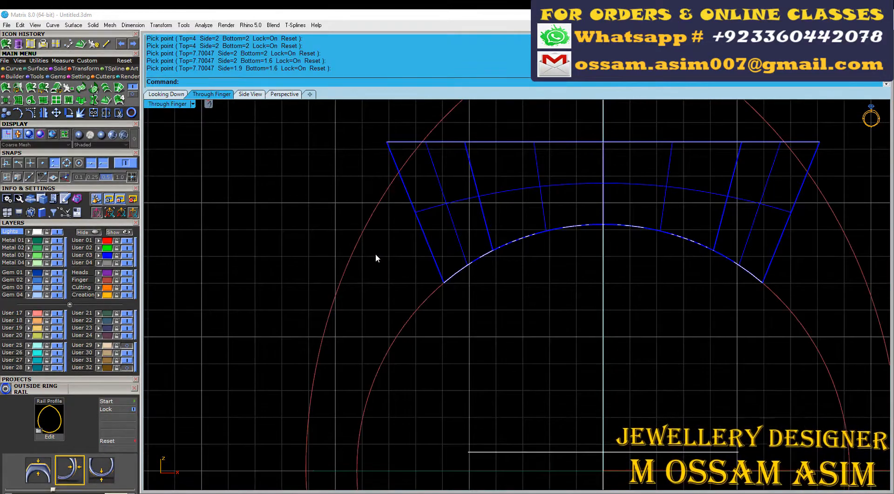
pyautogui.click(394, 342)
pyautogui.scroll(6, 290, 275)
pyautogui.click(14, 68)
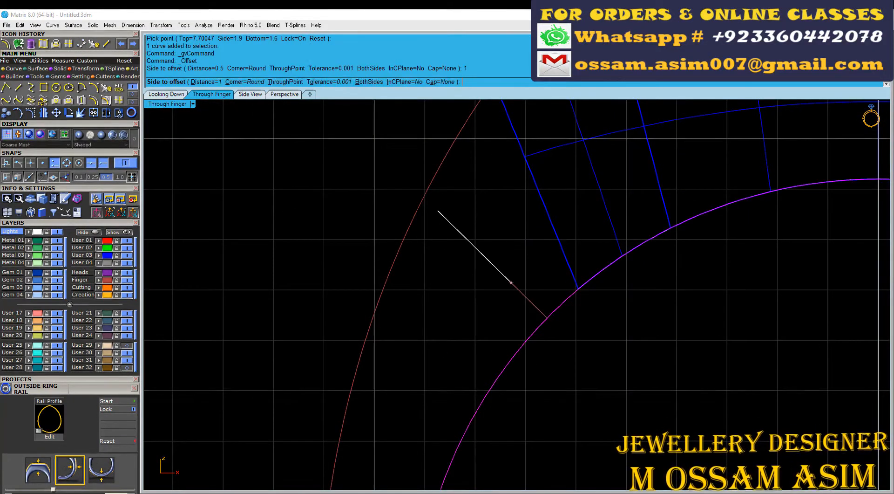
pyautogui.write('1')
pyautogui.press('Return')
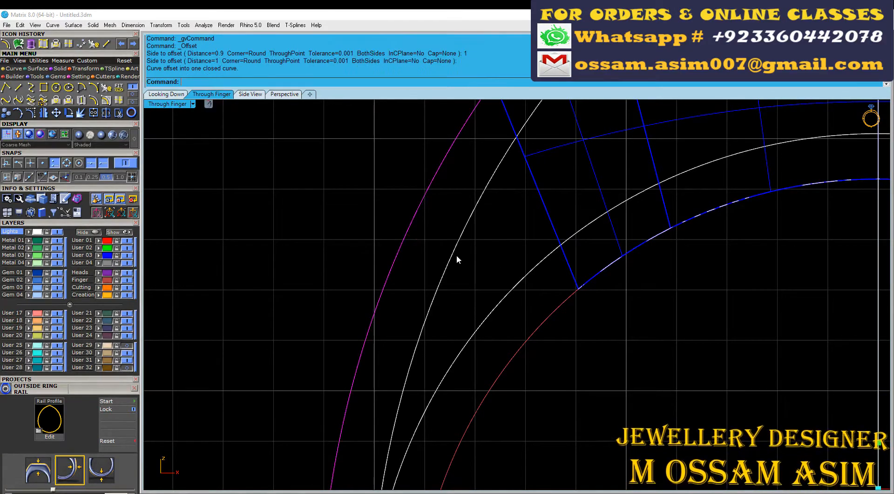
# Step: Draw an angled line just inside the head's slanted left edge, crossing both offset curves
pyautogui.scroll(-4, 457, 255)
pyautogui.click(18, 87)
pyautogui.scroll(8, 508, 182)
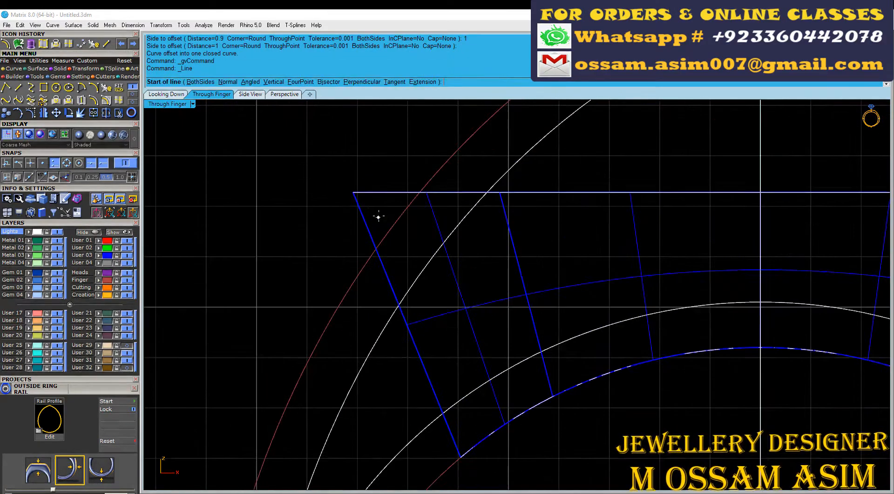
pyautogui.click(377, 213)
pyautogui.click(452, 386)
pyautogui.click(420, 313)
# Step: Mirror the angled line across the vertical axis through the origin 0
pyautogui.scroll(-12, 421, 314)
pyautogui.hotkey('ctrl', 'm')
pyautogui.write('0')
pyautogui.press('Return')
pyautogui.click(510, 305)
pyautogui.scroll(8, 586, 326)
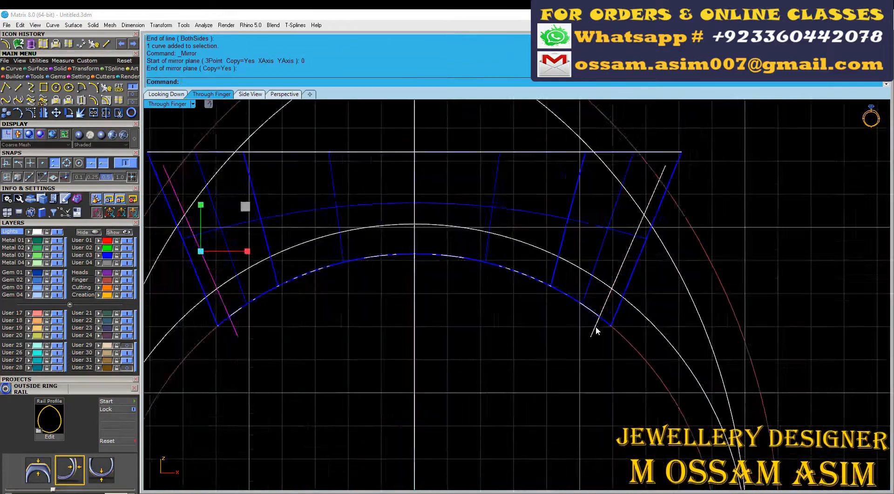
pyautogui.keyDown('shift'); pyautogui.click(595, 330); pyautogui.keyUp('shift')
# Step: Draw a short slanted line across the two offset curves where they converge on the ring's left side
pyautogui.scroll(-5, 594, 329)
pyautogui.scroll(5, 366, 278)
pyautogui.scroll(-4, 354, 270)
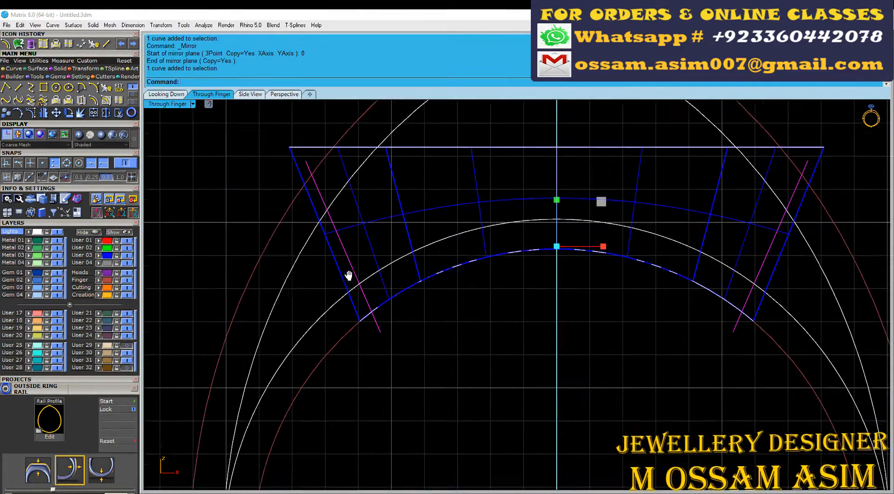
pyautogui.scroll(10, 243, 384)
pyautogui.scroll(-10, 257, 395)
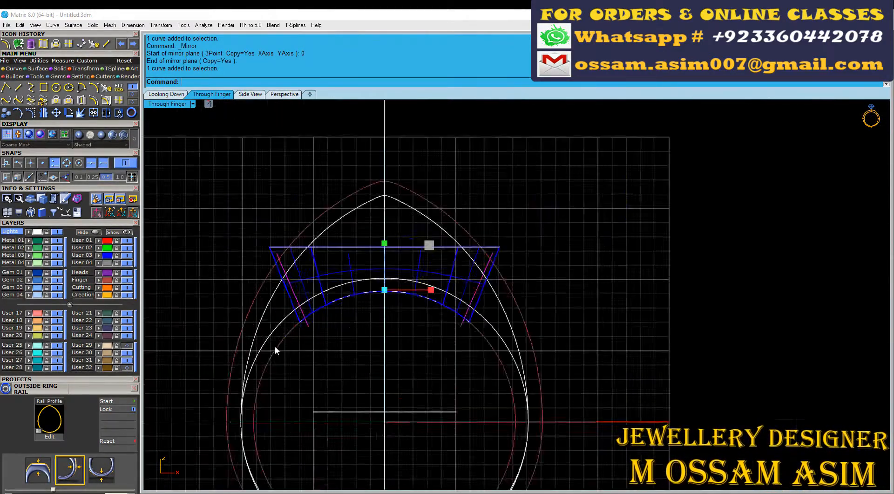
pyautogui.scroll(3, 286, 314)
pyautogui.scroll(-3, 373, 316)
pyautogui.scroll(6, 284, 351)
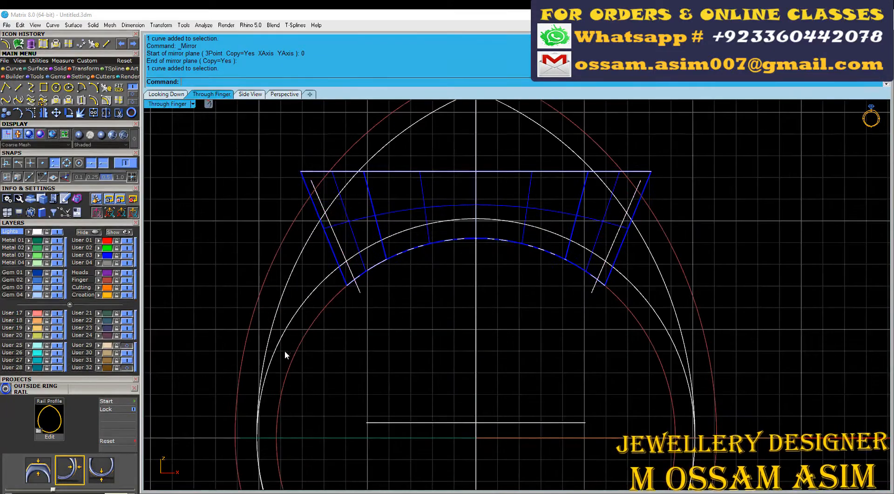
pyautogui.click(107, 43)
pyautogui.scroll(6, 214, 343)
pyautogui.click(255, 343)
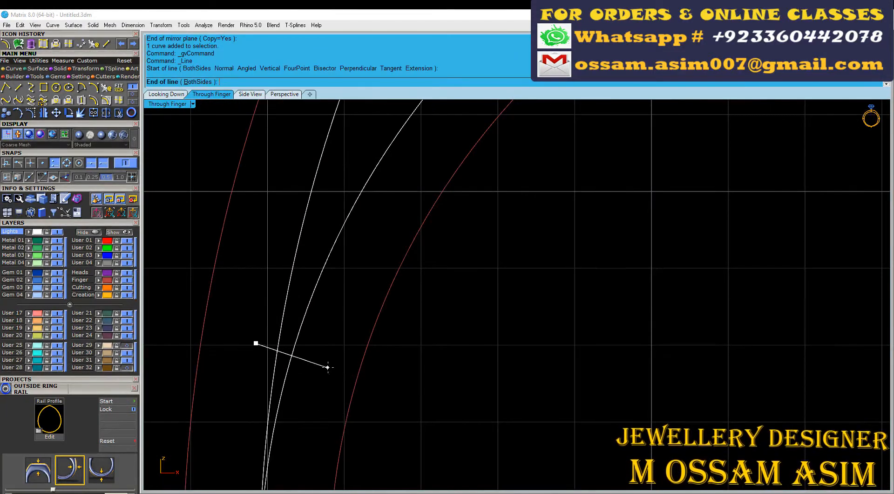
pyautogui.scroll(-6, 327, 367)
# Step: Delete the mirrored angled line on the right side of the head
pyautogui.rightClick(294, 300)
pyautogui.rightClick(294, 300)
pyautogui.scroll(-10, 328, 315)
pyautogui.click(306, 310)
pyautogui.hotkey('ctrl', 'm')
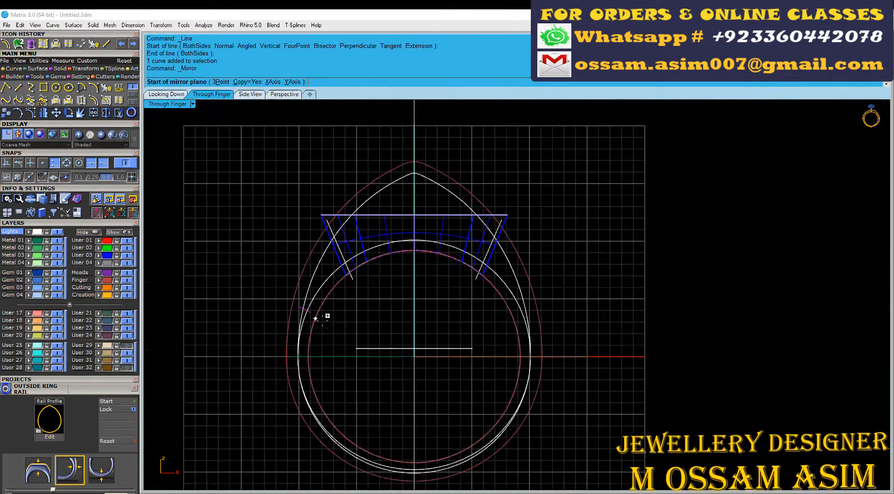
pyautogui.press('Escape')
pyautogui.moveTo(452, 312); pyautogui.dragTo(593, 149)
pyautogui.press('Delete')
# Step: Extract the closed region between the offset curves and the two cutting lines with Curve Boolean
pyautogui.scroll(-2, 570, 175)
pyautogui.scroll(6, 350, 229)
pyautogui.moveTo(333, 181); pyautogui.dragTo(456, 358)
pyautogui.scroll(6, 378, 274)
pyautogui.keyDown('shift'); pyautogui.moveTo(416, 304); pyautogui.dragTo(358, 274); pyautogui.keyUp('shift')
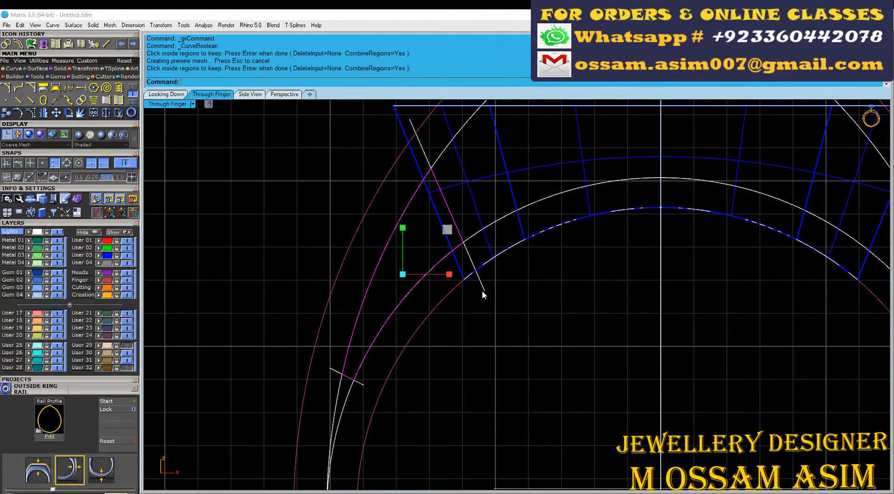
pyautogui.press('Return')
# Step: Group the two offset curves with the two cutting lines and move them to the hidden User 32 layer
pyautogui.scroll(6, 350, 390)
pyautogui.moveTo(320, 434); pyautogui.dragTo(321, 434)
pyautogui.hotkey('ctrl', 'g')
pyautogui.scroll(-5, 320, 434)
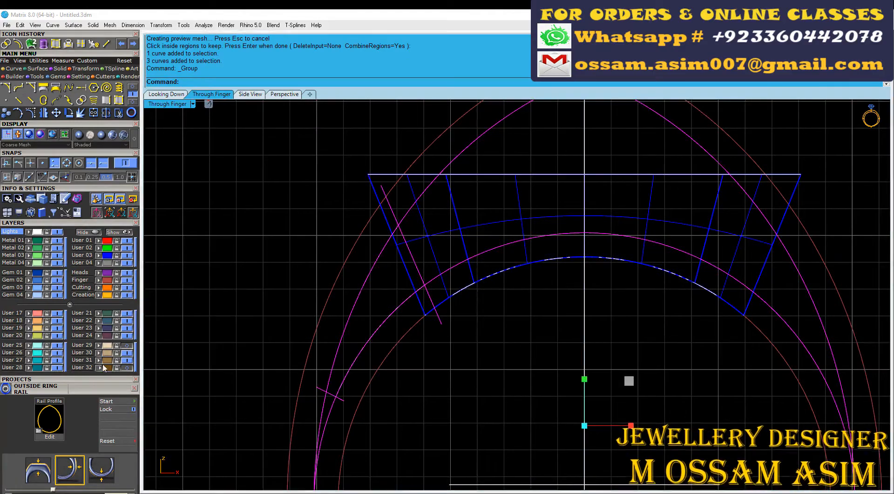
pyautogui.click(101, 367)
pyautogui.moveTo(340, 395); pyautogui.dragTo(327, 326, button='right')
pyautogui.scroll(2, 308, 356)
pyautogui.moveTo(368, 347); pyautogui.dragTo(224, 372)
pyautogui.scroll(4, 321, 314)
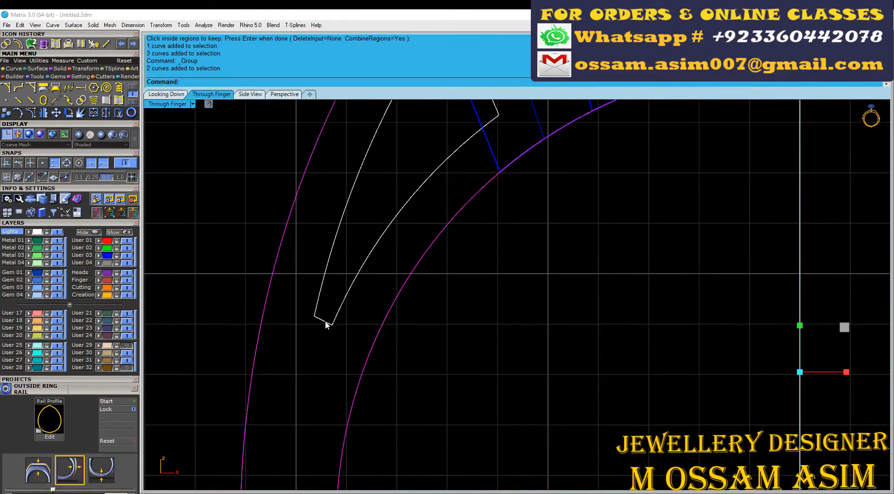
pyautogui.scroll(4, 328, 324)
# Step: Undo the grouping and layer move of the construction curves, and delete the closed region curve
pyautogui.hotkey('ctrl', 'z')
pyautogui.click(337, 325)
pyautogui.click(361, 352)
pyautogui.scroll(-10, 362, 347)
pyautogui.press('Escape')
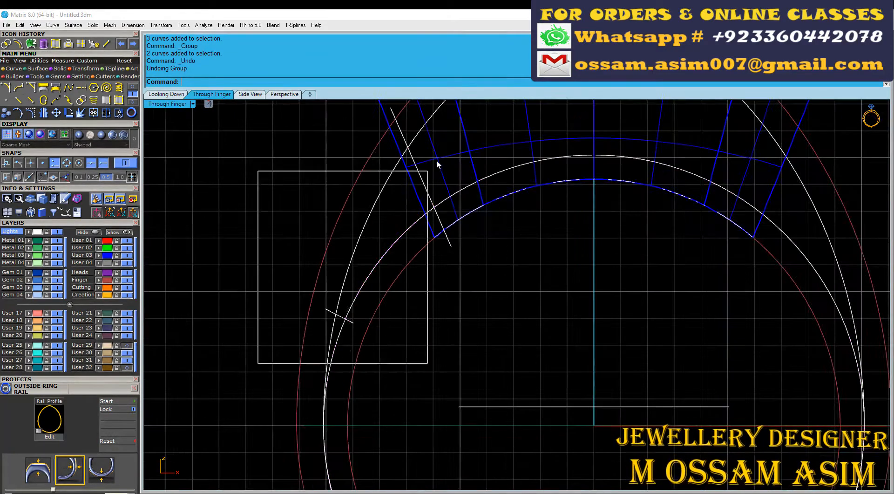
pyautogui.moveTo(437, 159); pyautogui.dragTo(448, 121)
pyautogui.scroll(8, 345, 321)
pyautogui.keyDown('ctrl'); pyautogui.click(294, 267); pyautogui.keyUp('ctrl')
pyautogui.press('Delete')
# Step: Try extracting the left shoulder region from the four construction curves with Curve Boolean and undo it
pyautogui.scroll(-13, 301, 279)
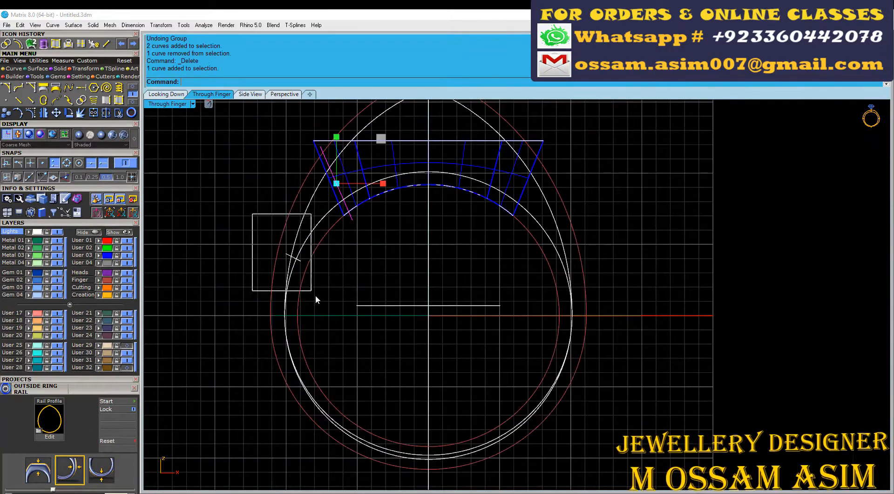
pyautogui.moveTo(316, 295); pyautogui.dragTo(318, 298)
pyautogui.moveTo(316, 302); pyautogui.dragTo(270, 328)
pyautogui.scroll(2, 289, 279)
pyautogui.moveTo(284, 246); pyautogui.dragTo(259, 350, button='right')
pyautogui.scroll(6, 259, 351)
pyautogui.hotkey('ctrl', 'g')
pyautogui.click(333, 238)
pyautogui.press('Return')
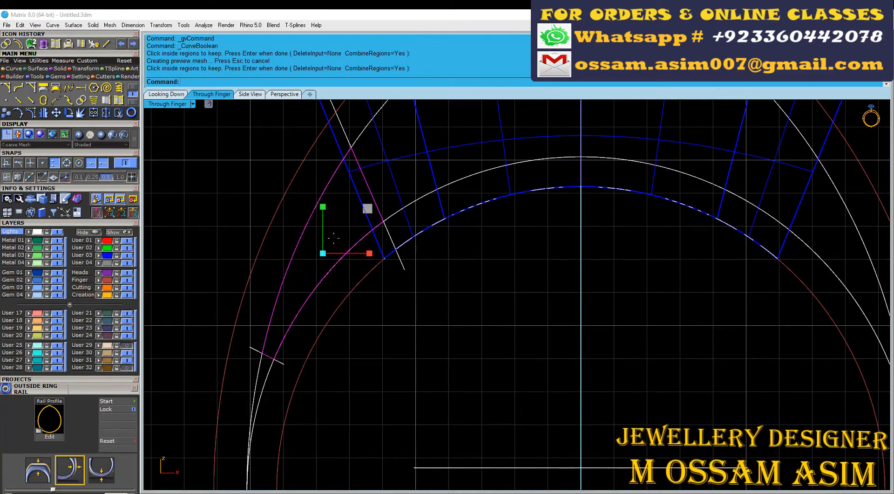
pyautogui.scroll(-4, 295, 273)
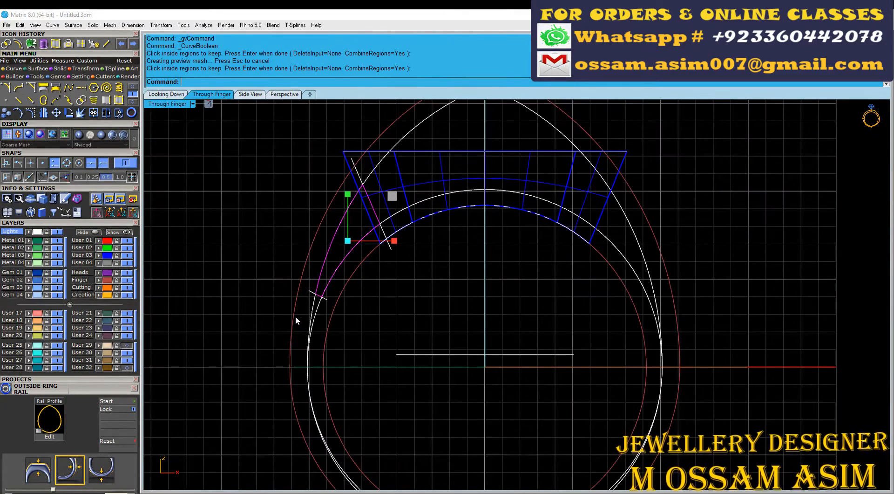
pyautogui.hotkey('ctrl', 'z')
# Step: Try trimming the offset curves and cutting lines against each other to leave only the left shoulder outline
pyautogui.scroll(5, 335, 317)
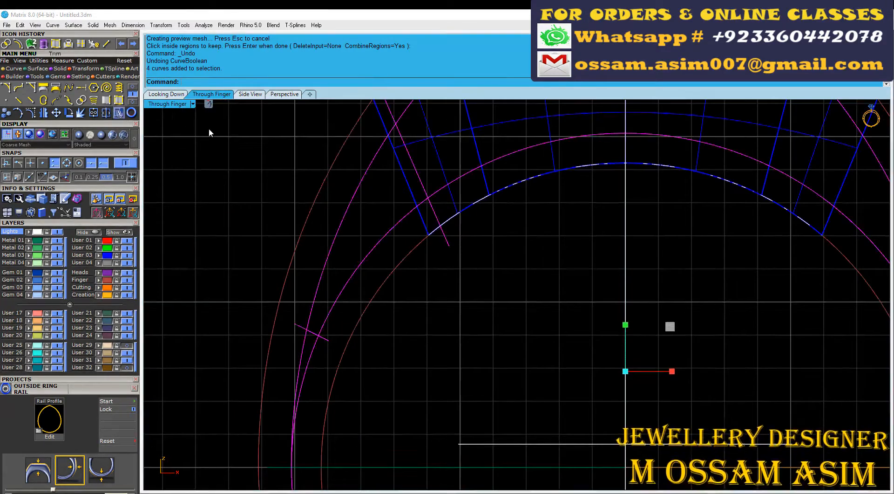
pyautogui.scroll(5, 209, 130)
pyautogui.click(119, 113)
pyautogui.scroll(6, 576, 262)
pyautogui.moveTo(577, 264); pyautogui.dragTo(543, 198)
pyautogui.scroll(-4, 543, 198)
pyautogui.click(488, 216)
pyautogui.click(516, 211)
pyautogui.scroll(-5, 508, 232)
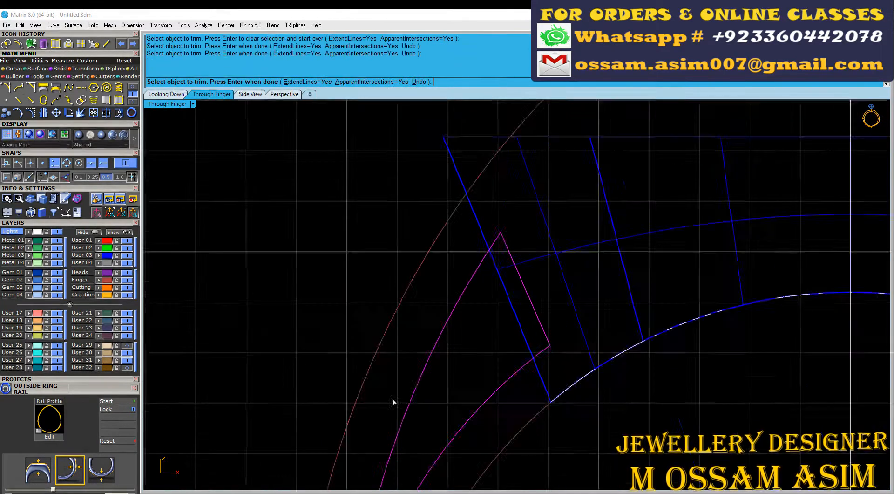
pyautogui.moveTo(393, 399); pyautogui.dragTo(454, 149, button='right')
pyautogui.scroll(8, 447, 296)
pyautogui.moveTo(491, 310); pyautogui.dragTo(471, 332)
pyautogui.scroll(-5, 395, 381)
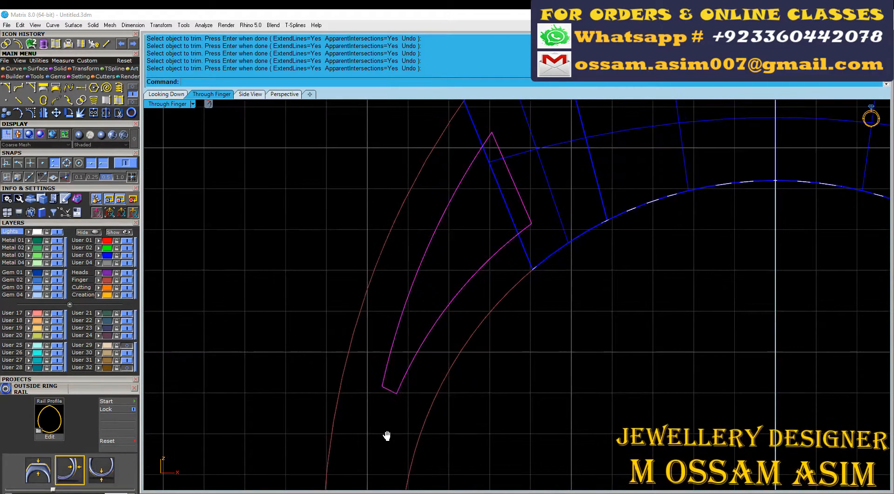
# Step: Undo the trims, extract the left shoulder region with Curve Boolean and place it on the hidden User 24 layer
pyautogui.hotkey('ctrl', 'z')
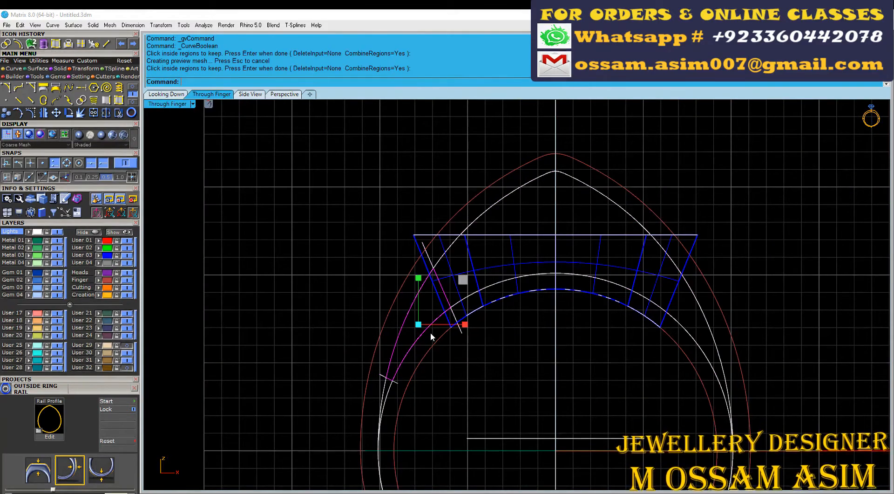
pyautogui.click(126, 335)
pyautogui.scroll(8, 424, 313)
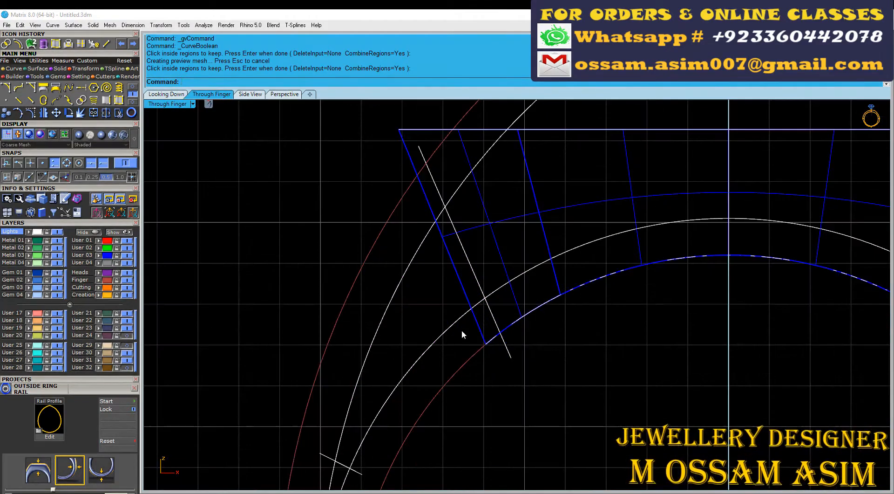
# Step: Move the two offset curves and the two cutting lines to the hidden User 32 layer
pyautogui.click(37, 232)
pyautogui.click(405, 310)
pyautogui.scroll(-6, 405, 311)
pyautogui.scroll(6, 433, 326)
pyautogui.moveTo(432, 325); pyautogui.dragTo(441, 297, button='right')
pyautogui.moveTo(462, 224); pyautogui.dragTo(322, 422)
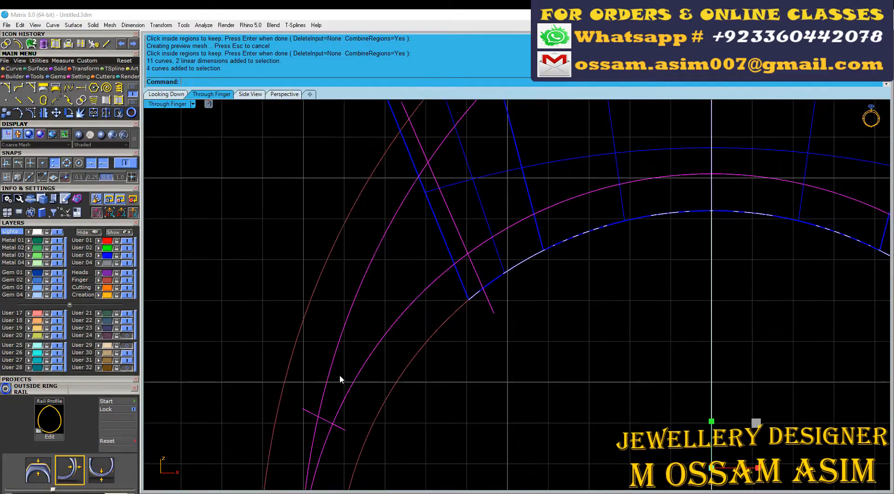
pyautogui.click(99, 367)
# Step: Show the shoulder outline's layer and mirror the outline across the vertical axis through the origin 0
pyautogui.scroll(-10, 398, 318)
pyautogui.scroll(2, 419, 345)
pyautogui.click(371, 310)
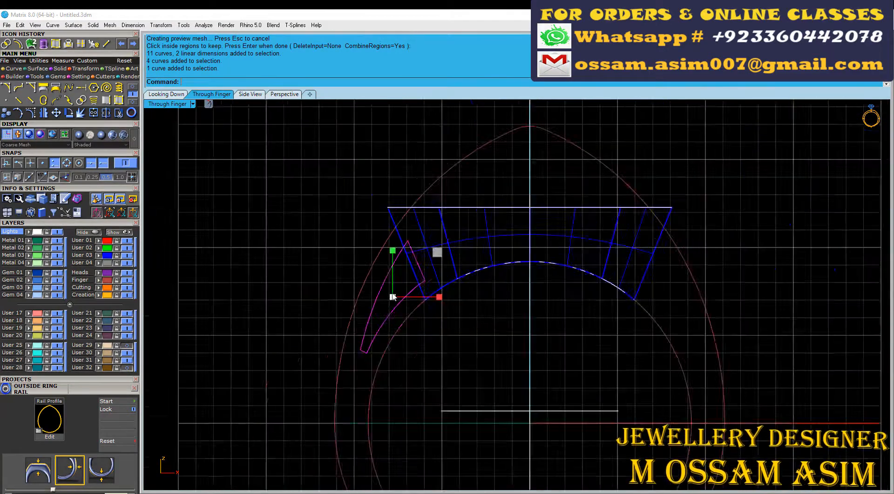
pyautogui.scroll(-3, 372, 312)
pyautogui.hotkey('ctrl', 'm')
pyautogui.press('0')
pyautogui.press('Return')
pyautogui.scroll(-6, 443, 288)
pyautogui.click(443, 289)
pyautogui.scroll(12, 471, 294)
pyautogui.click(372, 309)
pyautogui.scroll(-4, 371, 309)
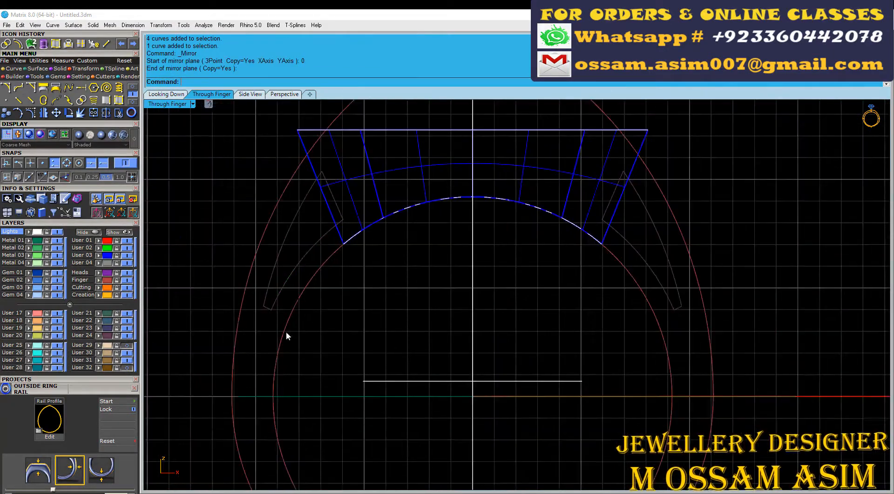
# Step: Extrude both shoulder outlines as solids to both sides by a distance of 2.2 mm
pyautogui.moveTo(286, 333); pyautogui.dragTo(427, 297, button='right')
pyautogui.moveTo(435, 321); pyautogui.dragTo(363, 298)
pyautogui.click(250, 94)
pyautogui.click(43, 44)
pyautogui.scroll(6, 432, 216)
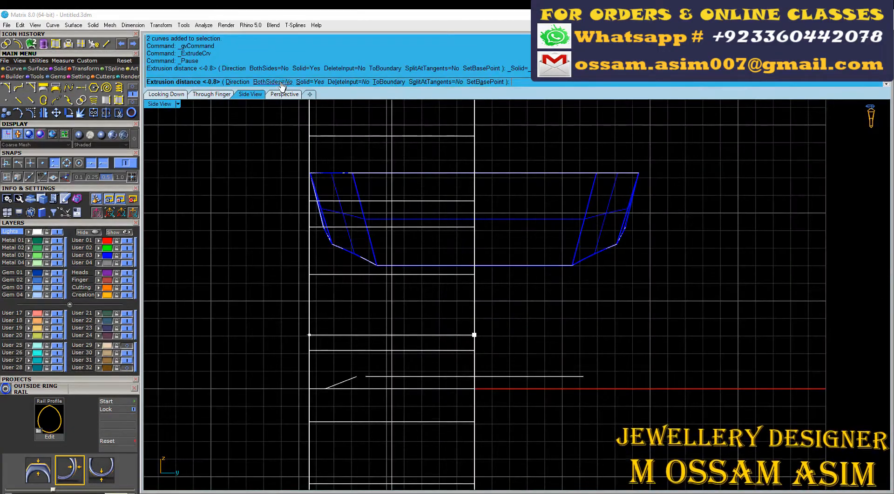
pyautogui.click(279, 82)
pyautogui.scroll(6, 457, 258)
pyautogui.write('2.2')
pyautogui.press('Return')
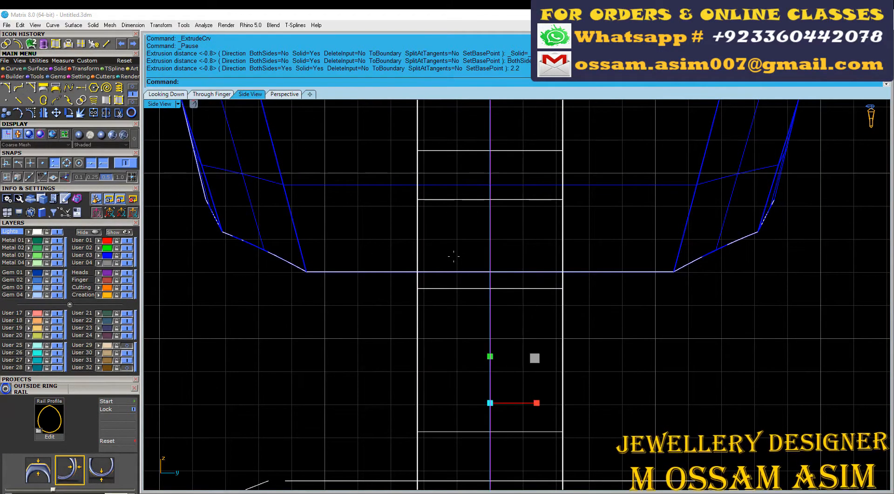
# Step: Undo the 2.2 mm extrusion and extrude the shank outline again as a solid to both sides by 2/2 mm
pyautogui.hotkey('ctrl', 'z')
pyautogui.press('Return')
pyautogui.write('2.')
pyautogui.scroll(-4, 360, 262)
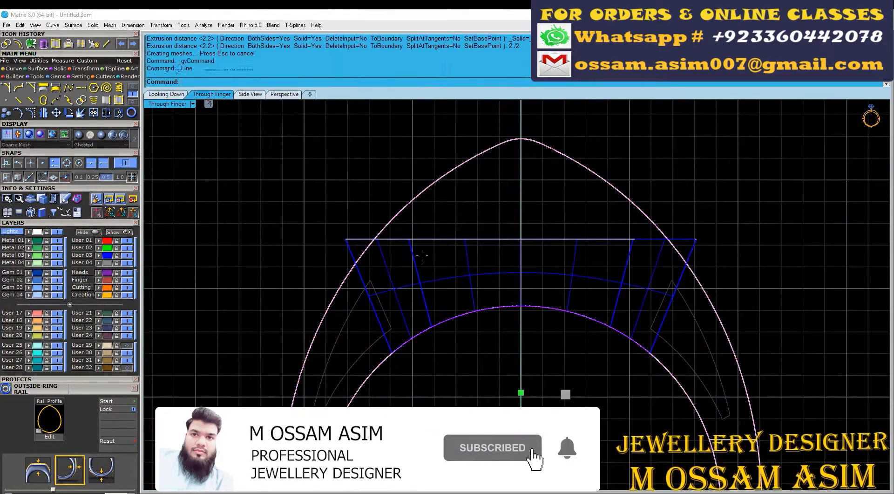
# Step: Undo the last deletion, the Boolean difference and the extrusion of the shoulder outlines
pyautogui.scroll(2, 422, 255)
pyautogui.scroll(4, 346, 340)
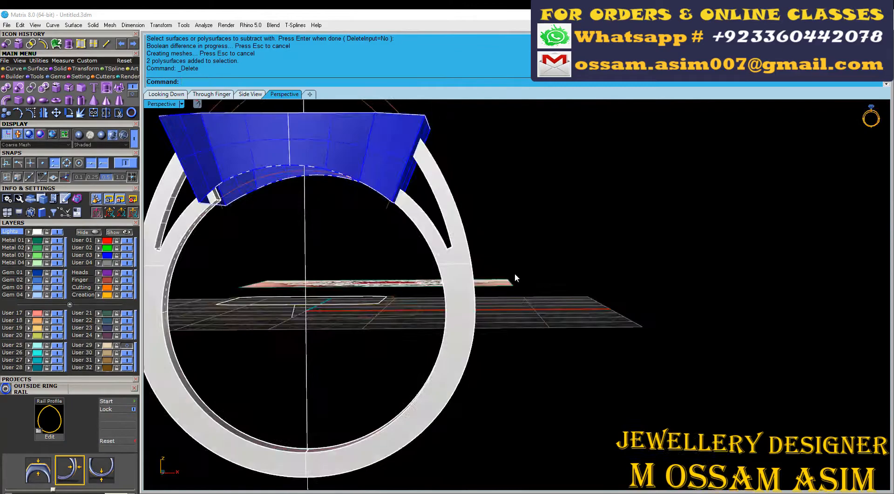
pyautogui.moveTo(515, 274); pyautogui.dragTo(423, 252, button='right')
pyautogui.hotkey('ctrl', 'z')
pyautogui.hotkey('ctrl', 'z')
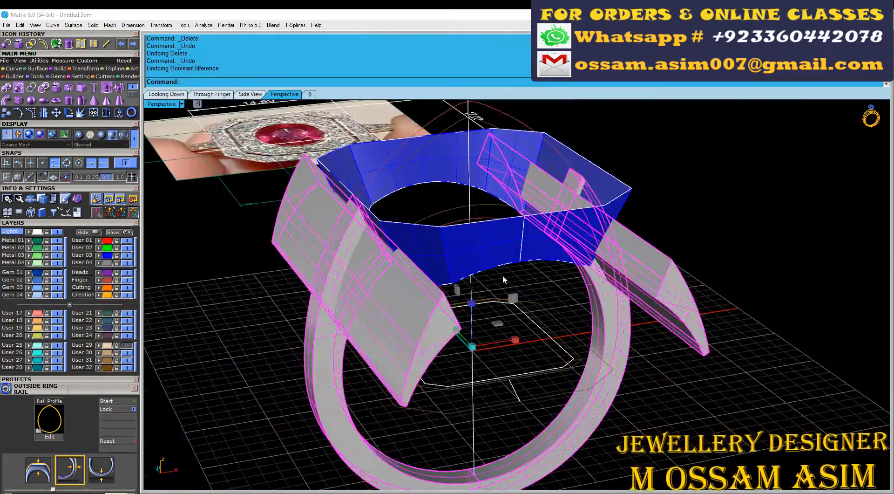
pyautogui.hotkey('ctrl', 'z')
pyautogui.moveTo(502, 274); pyautogui.dragTo(271, 238, button='right')
pyautogui.click(272, 302)
# Step: Extrude both shoulder outlines as solids to both sides, well beyond the shank's width but shorter than the head
pyautogui.click(212, 95)
pyautogui.click(112, 135)
pyautogui.scroll(-4, 465, 280)
pyautogui.moveTo(465, 279); pyautogui.dragTo(403, 177, button='right')
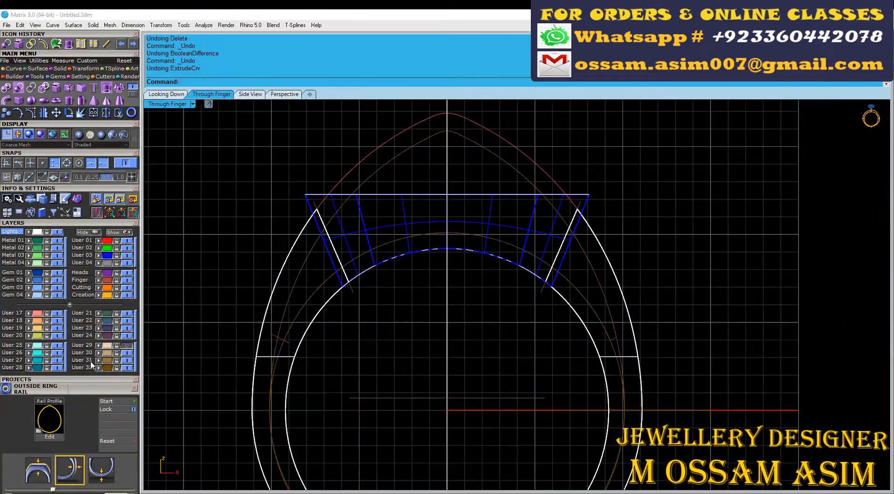
pyautogui.scroll(-2, 332, 325)
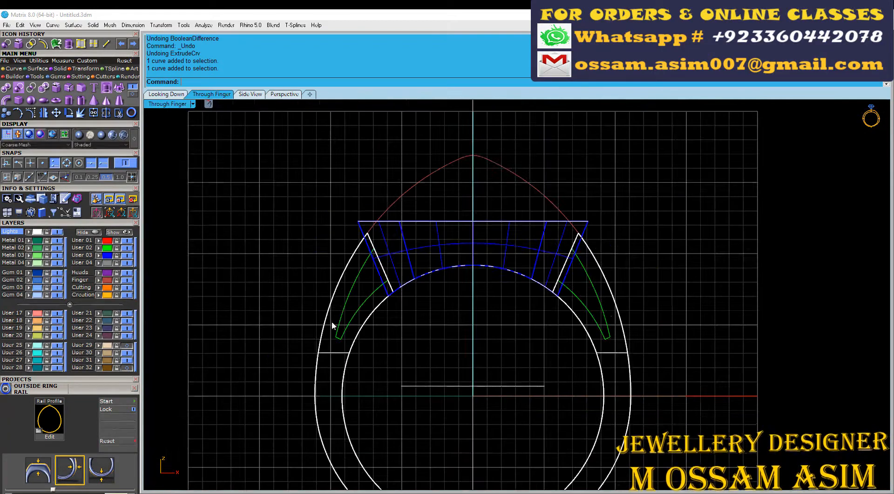
pyautogui.click(166, 94)
pyautogui.click(107, 87)
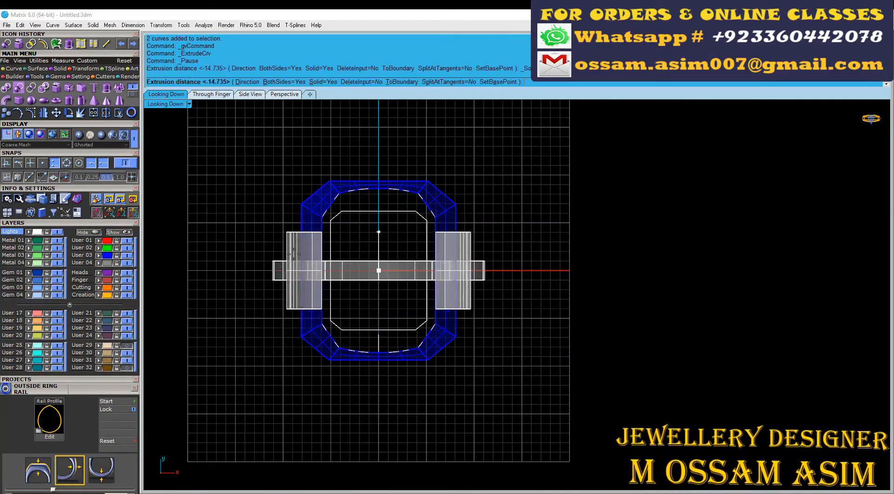
pyautogui.click(376, 238)
# Step: Group the two extruded shoulder solids and place them on the Cutting layer
pyautogui.scroll(4, 294, 248)
pyautogui.click(295, 250)
pyautogui.click(99, 287)
pyautogui.click(280, 95)
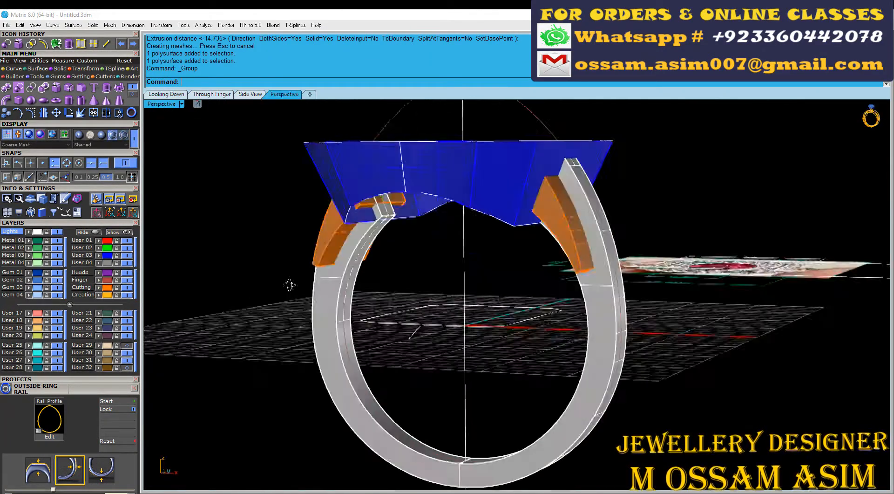
# Step: Subtract the grouped shoulder cutters from the shank with Boolean Difference and move the cutters to the hidden User 32 layer
pyautogui.moveTo(289, 284); pyautogui.dragTo(200, 285, button='right')
pyautogui.scroll(2, 458, 293)
pyautogui.click(459, 292)
pyautogui.moveTo(460, 293); pyautogui.dragTo(522, 301, button='right')
pyautogui.scroll(2, 239, 185)
pyautogui.click(280, 247)
pyautogui.rightClick(280, 246)
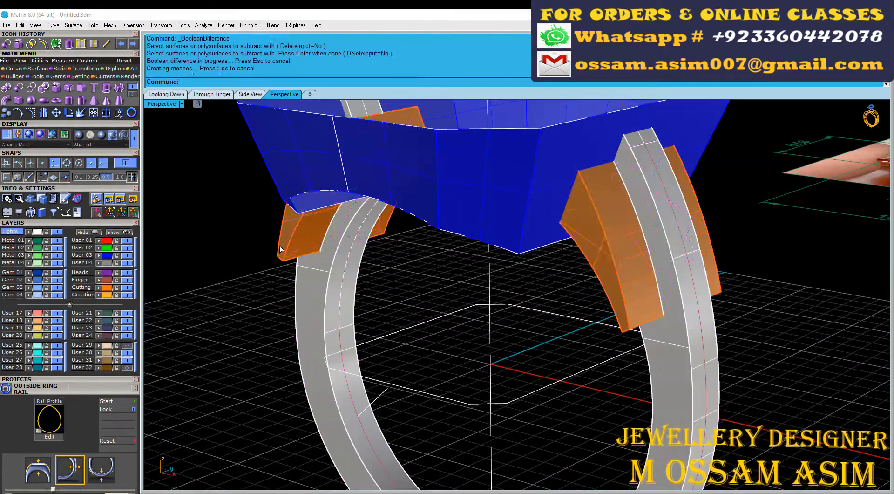
pyautogui.click(96, 368)
# Step: Set up a cage edit on the cut shank with 2 points each in X, Y and Z and a Global region
pyautogui.moveTo(261, 294); pyautogui.dragTo(418, 244, button='right')
pyautogui.scroll(-4, 418, 244)
pyautogui.moveTo(298, 242); pyautogui.dragTo(543, 296, button='right')
pyautogui.scroll(3, 552, 272)
pyautogui.click(553, 272)
pyautogui.scroll(-3, 542, 295)
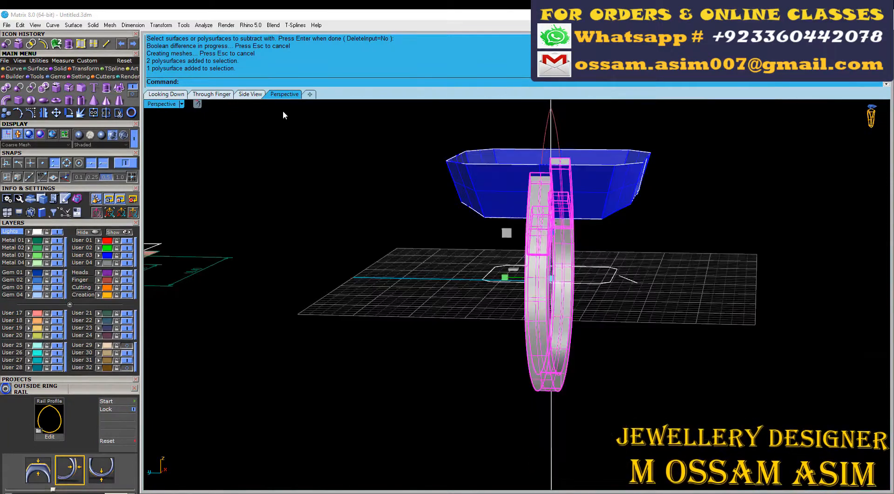
pyautogui.click(224, 95)
pyautogui.click(253, 94)
pyautogui.click(86, 70)
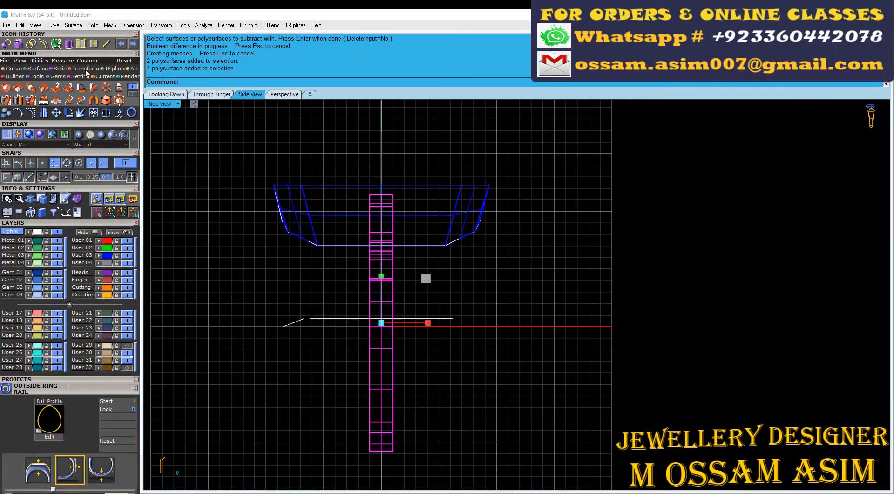
pyautogui.click(109, 99)
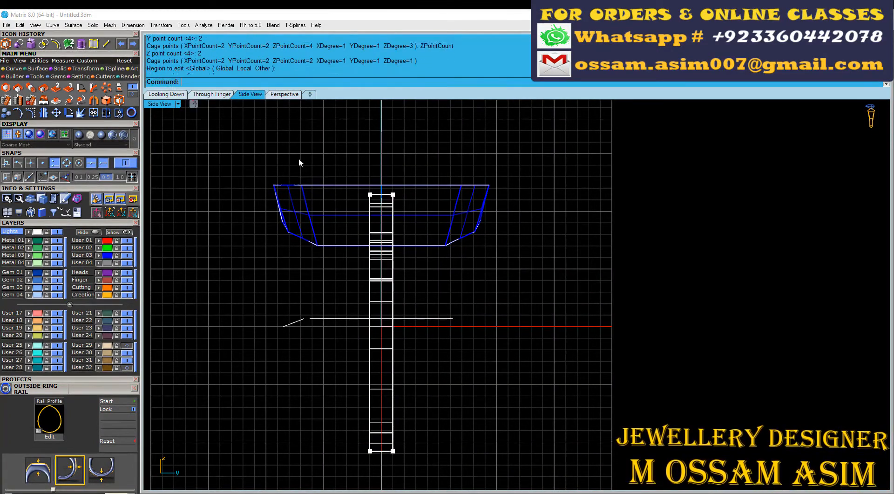
pyautogui.rightClick(300, 161)
# Step: Scale the cage points at the shank's base outward in the side view so the shank widens towards its base
pyautogui.moveTo(345, 430); pyautogui.dragTo(339, 343, button='right')
pyautogui.press('Escape')
pyautogui.scroll(6, 391, 361)
pyautogui.moveTo(339, 344); pyautogui.dragTo(416, 368)
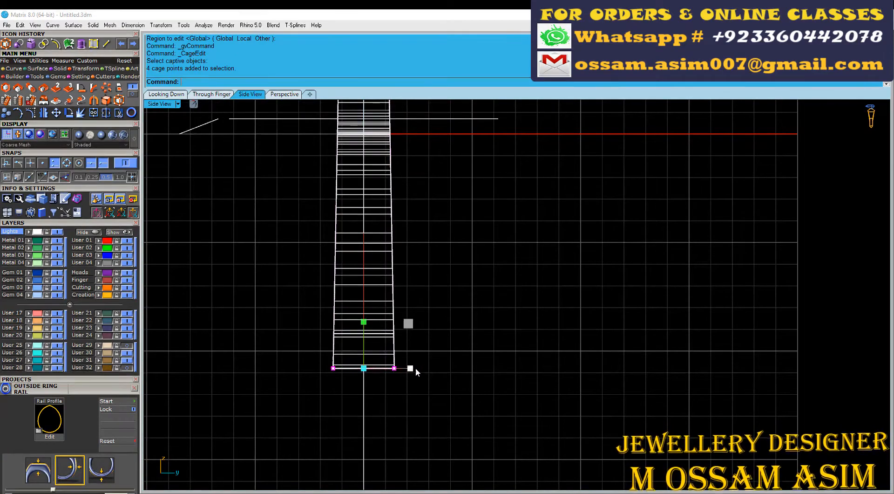
pyautogui.scroll(4, 415, 367)
pyautogui.scroll(-8, 413, 364)
pyautogui.moveTo(403, 187); pyautogui.dragTo(421, 287, button='right')
# Step: Scale the cage points at the shank's top slightly inward in the side view and leave cage editing
pyautogui.scroll(4, 363, 143)
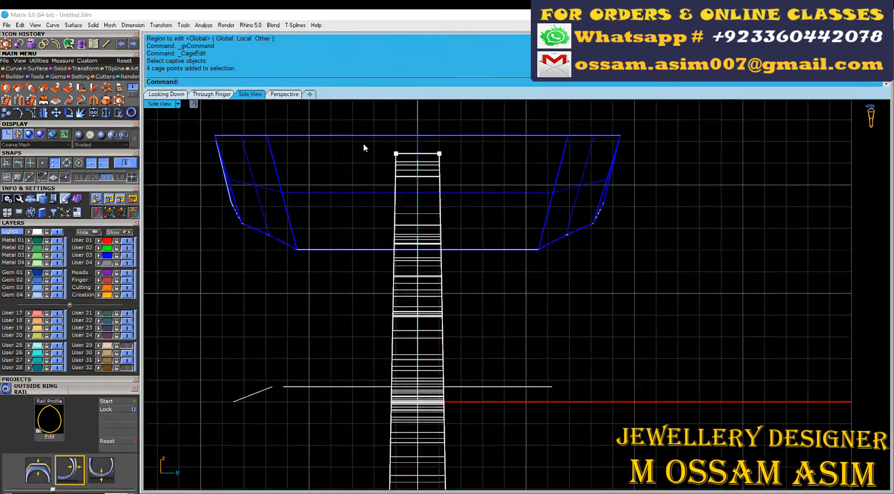
pyautogui.scroll(3, 363, 144)
pyautogui.scroll(3, 470, 160)
pyautogui.moveTo(367, 143); pyautogui.dragTo(468, 160)
# Step: Delete the leftover control cage around the tapered shank
pyautogui.scroll(6, 468, 160)
pyautogui.scroll(-17, 435, 158)
pyautogui.press('Escape')
pyautogui.press('Escape')
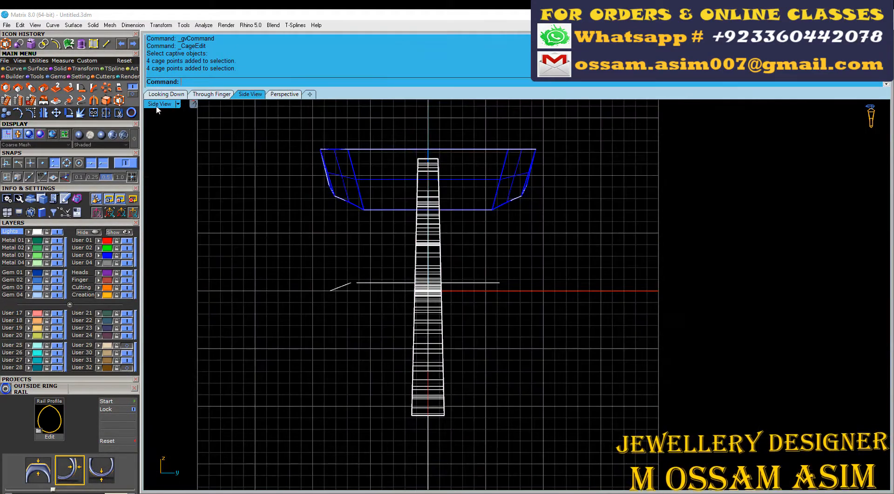
pyautogui.doubleClick(158, 105)
pyautogui.doubleClick(535, 104)
pyautogui.moveTo(383, 185); pyautogui.dragTo(447, 219, button='right')
# Step: Place the tapered shank on the Metal 01 layer and hide the Finger layer
pyautogui.scroll(5, 391, 419)
pyautogui.click(408, 461)
pyautogui.press('Delete')
pyautogui.scroll(-7, 396, 373)
pyautogui.moveTo(383, 305); pyautogui.dragTo(348, 275, button='right')
pyautogui.scroll(4, 438, 238)
pyautogui.scroll(-4, 580, 268)
pyautogui.scroll(4, 526, 387)
pyautogui.moveTo(526, 387); pyautogui.dragTo(411, 373, button='right')
pyautogui.scroll(5, 569, 210)
pyautogui.moveTo(569, 210); pyautogui.dragTo(565, 187, button='right')
pyautogui.scroll(4, 564, 187)
pyautogui.click(565, 186)
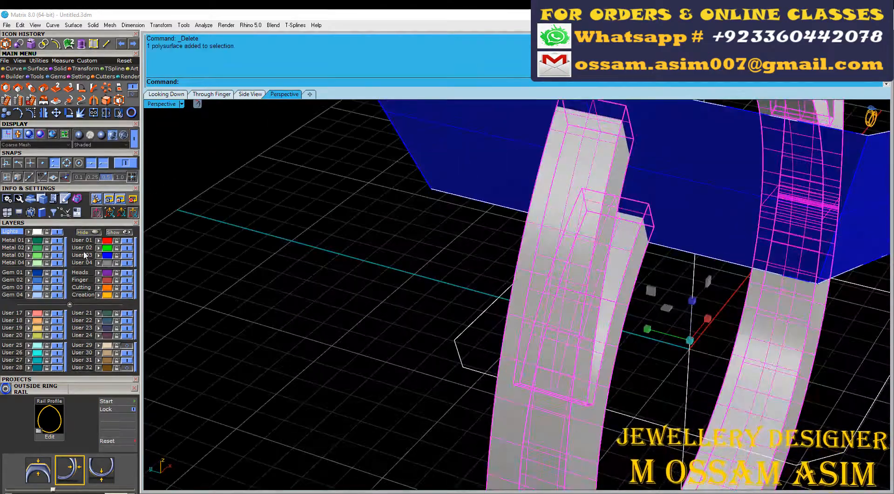
pyautogui.click(31, 240)
pyautogui.scroll(-3, 485, 214)
# Step: Extract an isocurve along the middle of the shank's outer face, running lengthwise down one side
pyautogui.scroll(4, 465, 212)
pyautogui.click(127, 281)
pyautogui.moveTo(507, 242); pyautogui.dragTo(475, 251, button='right')
pyautogui.scroll(-3, 475, 251)
pyautogui.click(13, 68)
pyautogui.click(133, 94)
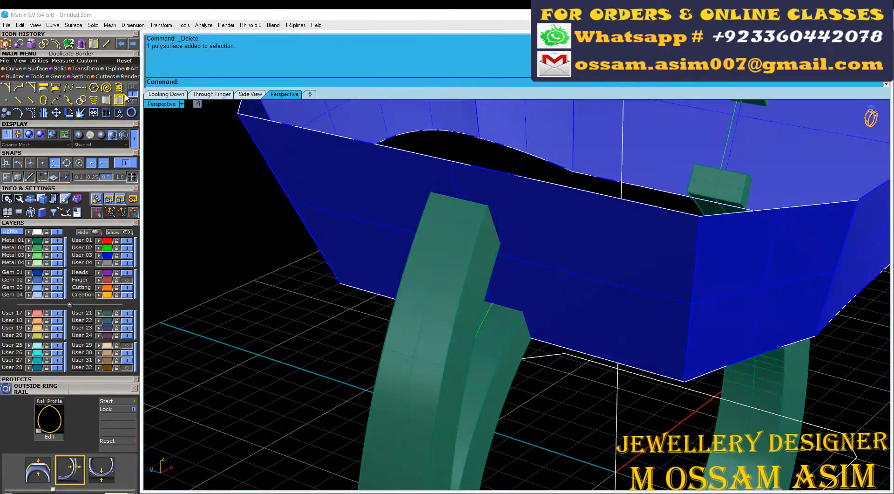
pyautogui.click(123, 97)
pyautogui.scroll(4, 530, 203)
pyautogui.click(561, 149)
pyautogui.press('Return')
pyautogui.scroll(-7, 456, 186)
# Step: Start Gem on Curve with round gems on the extracted isocurve, orienting the gems by object to the shank surface
pyautogui.scroll(4, 457, 186)
pyautogui.moveTo(261, 307); pyautogui.dragTo(305, 319, button='right')
pyautogui.press('F6')
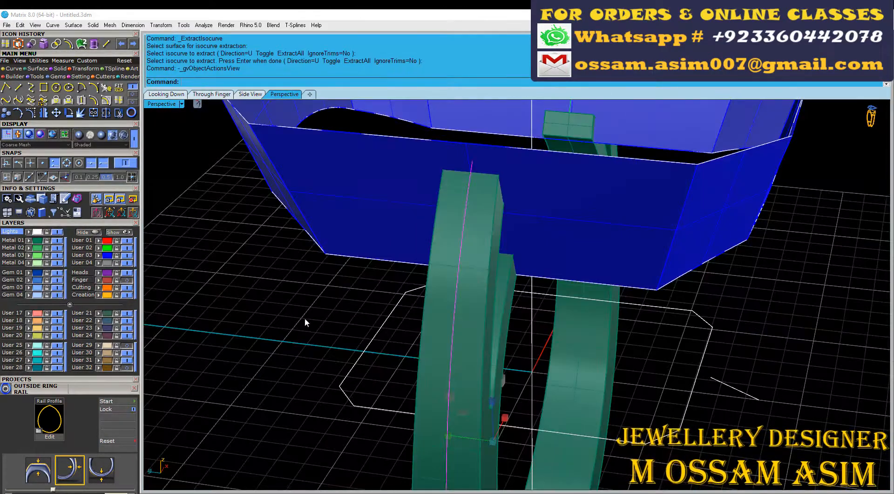
pyautogui.click(429, 233)
pyautogui.scroll(-3, 429, 233)
pyautogui.click(112, 401)
# Step: Set the gem row's start position to 6.5 % and end position to 37 %, with Taper Gems enabled, and create the gems
pyautogui.scroll(6, 446, 147)
pyautogui.click(405, 199)
pyautogui.scroll(-5, 405, 199)
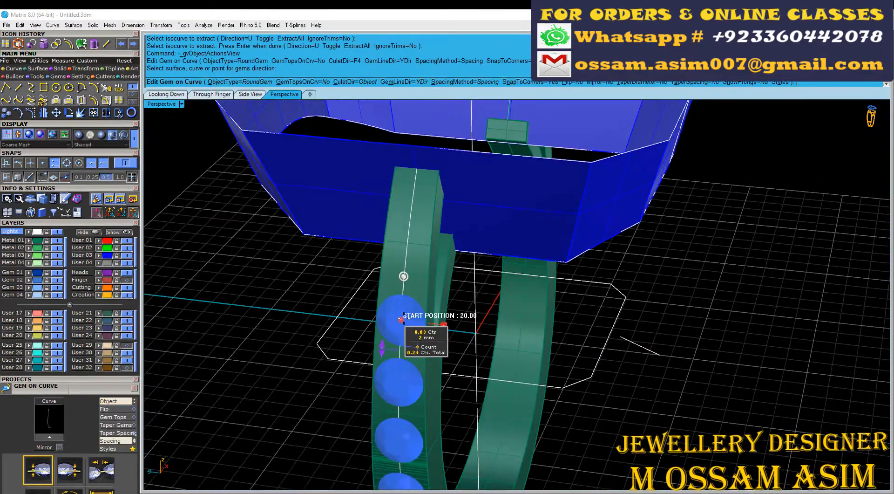
pyautogui.moveTo(400, 314); pyautogui.dragTo(412, 206)
pyautogui.scroll(-4, 413, 206)
pyautogui.scroll(4, 405, 372)
pyautogui.scroll(-5, 102, 232)
pyautogui.click(102, 293)
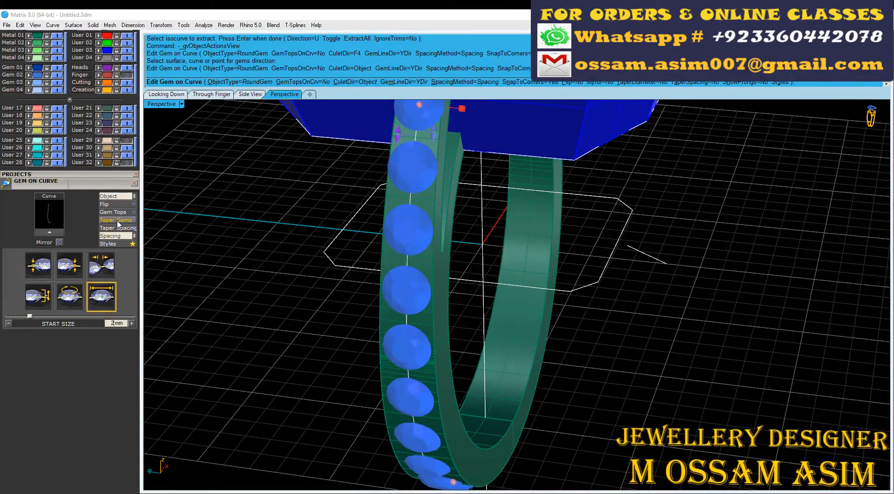
pyautogui.click(117, 221)
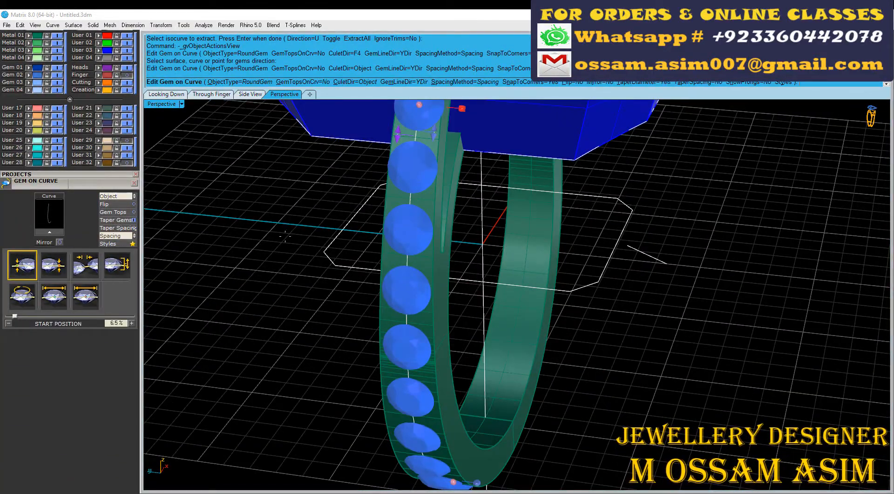
pyautogui.click(117, 220)
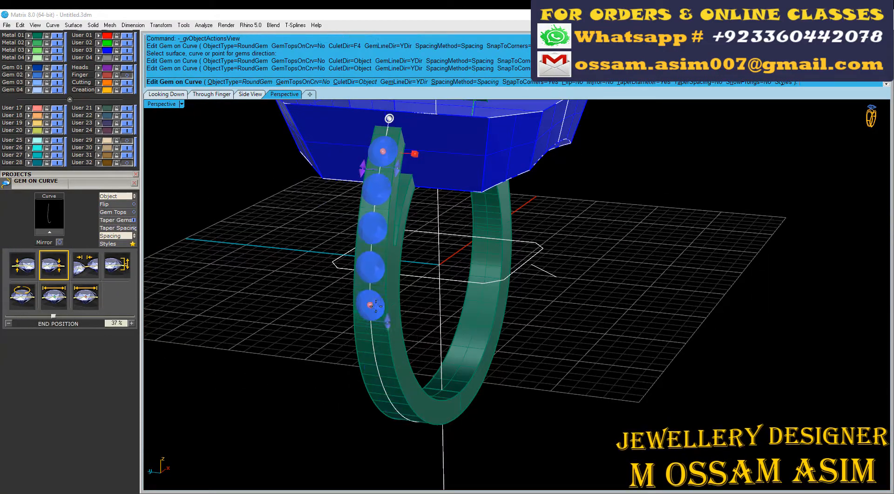
pyautogui.press('Return')
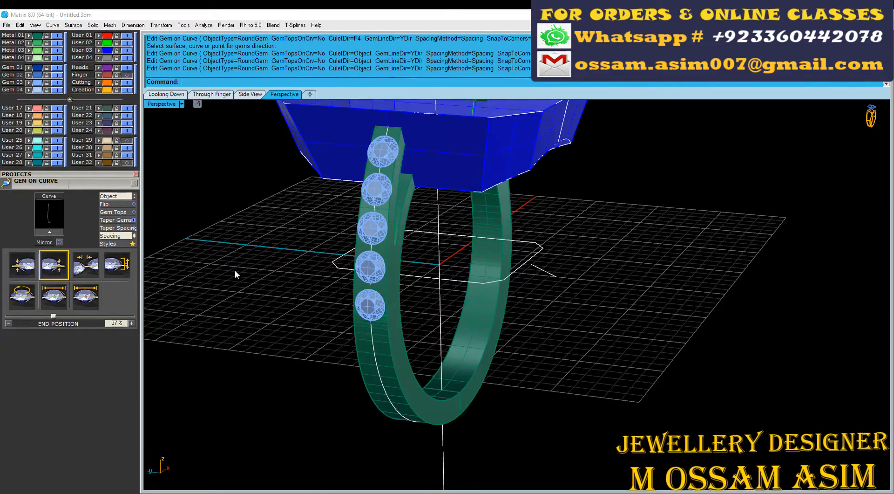
# Step: Reopen the gem row with Edit Gem on Curve and reduce the start size to about 1.3 mm
pyautogui.scroll(4, 304, 208)
pyautogui.click(410, 235)
pyautogui.press('F6')
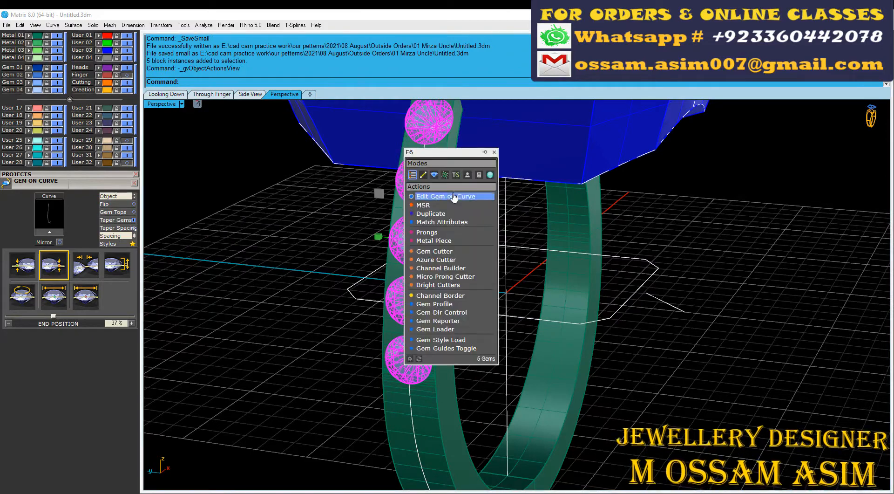
pyautogui.click(453, 198)
pyautogui.keyDown('shift'); pyautogui.moveTo(428, 112); pyautogui.dragTo(414, 266, button='right'); pyautogui.keyUp('shift')
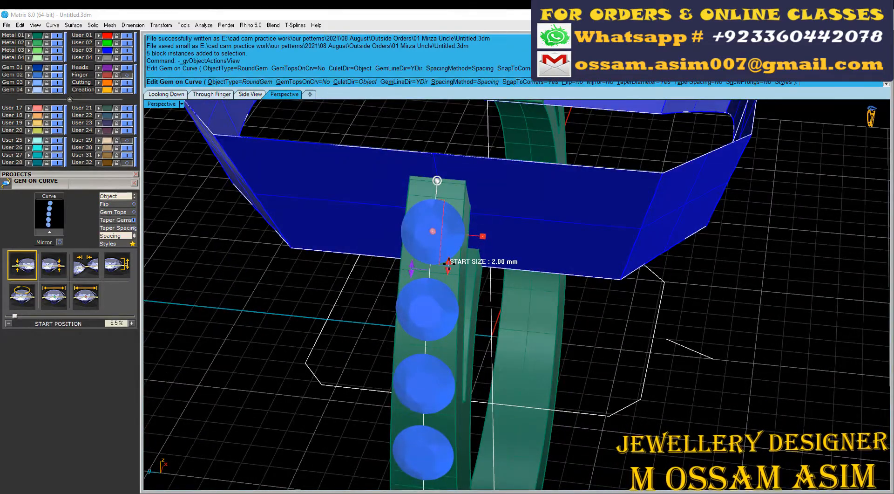
pyautogui.moveTo(444, 264); pyautogui.dragTo(442, 254)
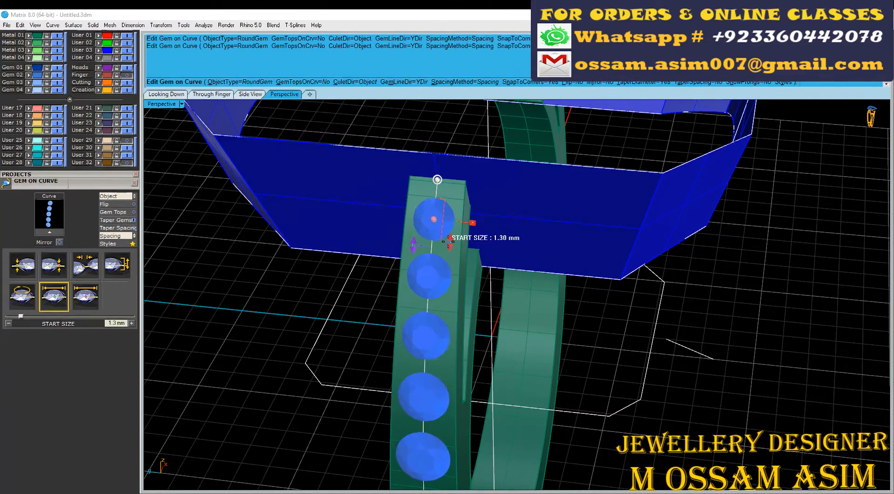
pyautogui.moveTo(449, 244); pyautogui.dragTo(448, 243)
# Step: Set the gem row's end position to 31 % and its last gem's size to 1.9 mm, and accept the edit
pyautogui.scroll(-8, 417, 175)
pyautogui.moveTo(417, 218); pyautogui.dragTo(485, 201, button='right')
pyautogui.scroll(7, 484, 201)
pyautogui.moveTo(517, 281); pyautogui.dragTo(492, 181)
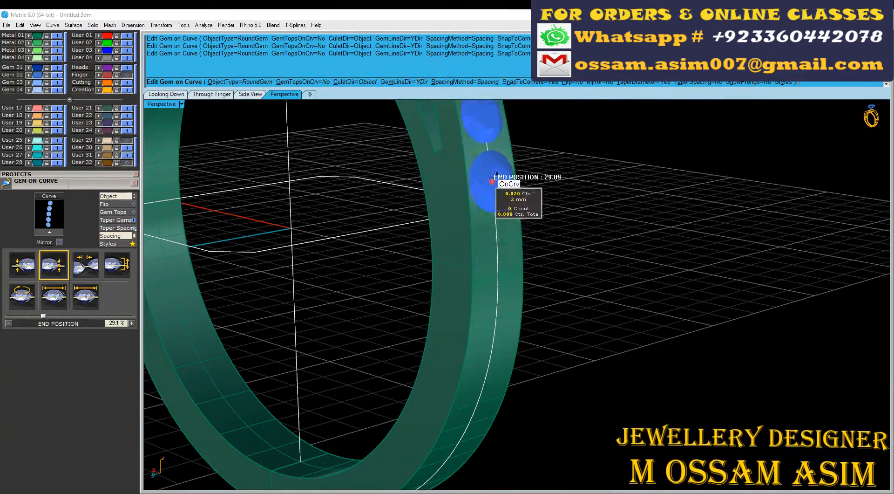
pyautogui.moveTo(492, 181); pyautogui.dragTo(422, 219, button='right')
pyautogui.moveTo(417, 252); pyautogui.dragTo(417, 252)
pyautogui.scroll(-4, 417, 253)
pyautogui.moveTo(416, 279); pyautogui.dragTo(440, 326, button='right')
pyautogui.scroll(6, 450, 282)
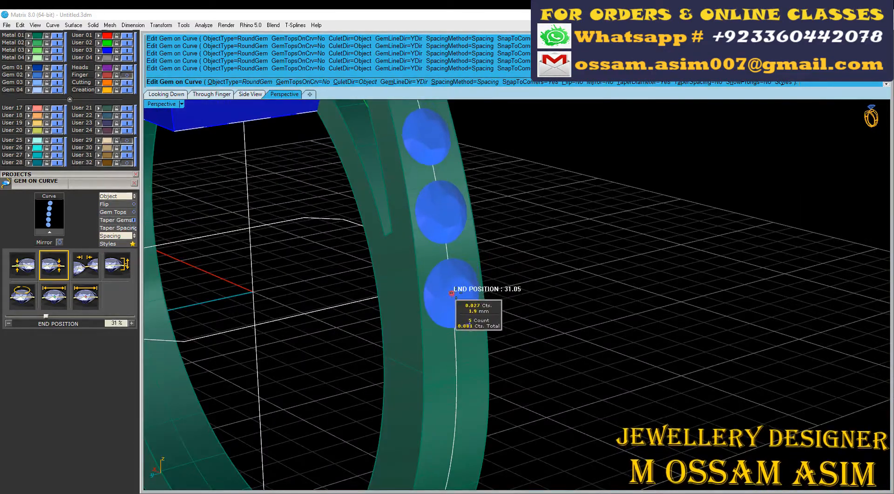
pyautogui.moveTo(456, 293); pyautogui.dragTo(373, 261, button='right')
pyautogui.click(211, 94)
pyautogui.scroll(-2, 290, 382)
pyautogui.rightClick(302, 261)
# Step: Try to mirror the five shank gems across the ring's vertical axis in the Through Finger view
pyautogui.scroll(-2, 305, 252)
pyautogui.moveTo(310, 205); pyautogui.dragTo(305, 273, button='right')
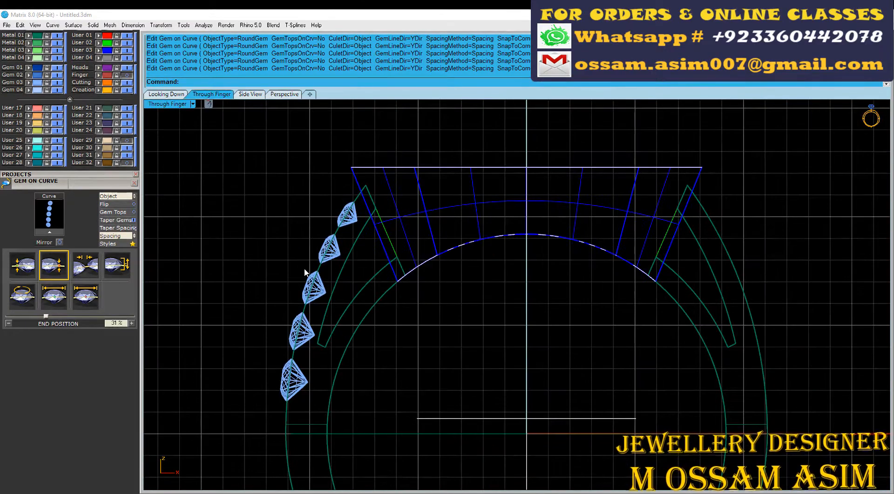
pyautogui.click(316, 280)
pyautogui.scroll(-6, 317, 282)
pyautogui.hotkey('ctrl', 'm')
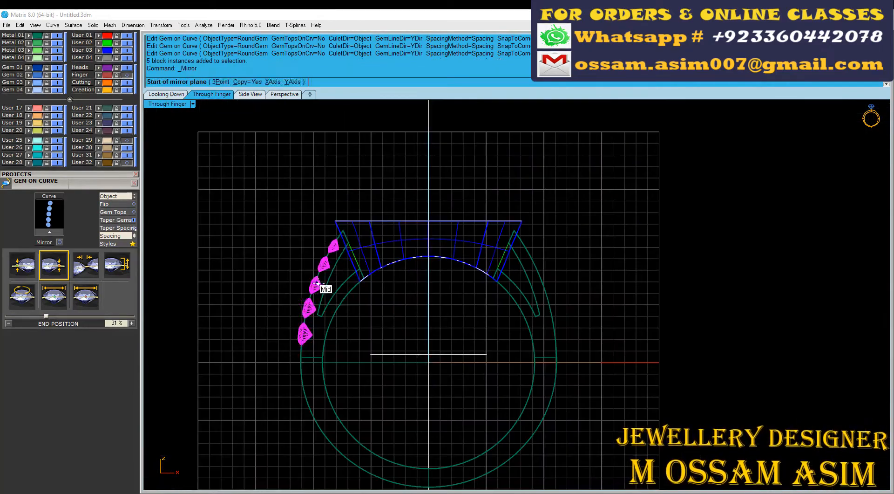
pyautogui.click(386, 152)
pyautogui.scroll(6, 391, 186)
pyautogui.hotkey('ctrl', 'z')
# Step: Save the model, then start Gem Cutter on the five shank gems using the straight, wide cylindrical cutter style
pyautogui.hotkey('ctrl', 's')
pyautogui.click(284, 94)
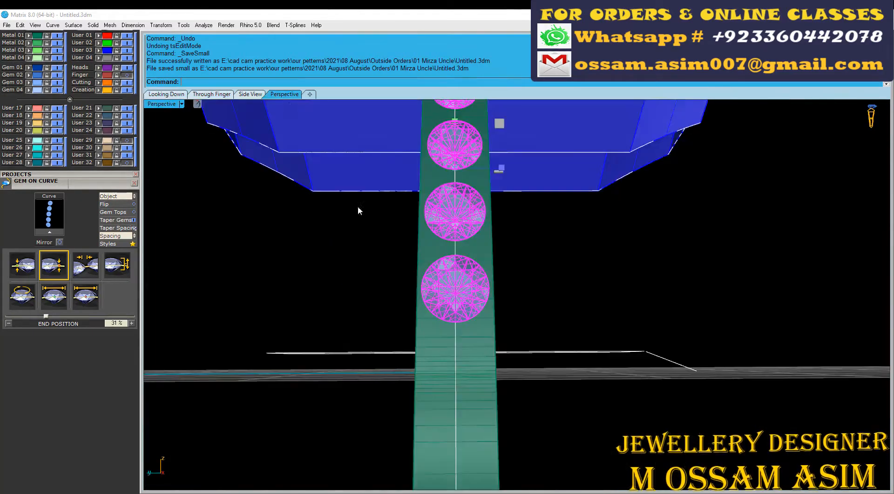
pyautogui.moveTo(358, 205); pyautogui.dragTo(329, 205, button='right')
pyautogui.scroll(6, 511, 251)
pyautogui.press('F6')
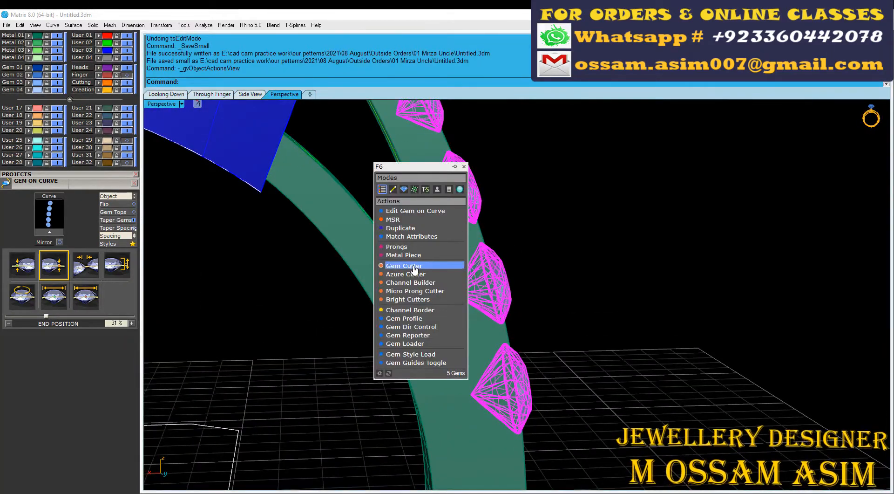
pyautogui.moveTo(470, 174); pyautogui.dragTo(391, 251, button='right')
pyautogui.scroll(4, 367, 186)
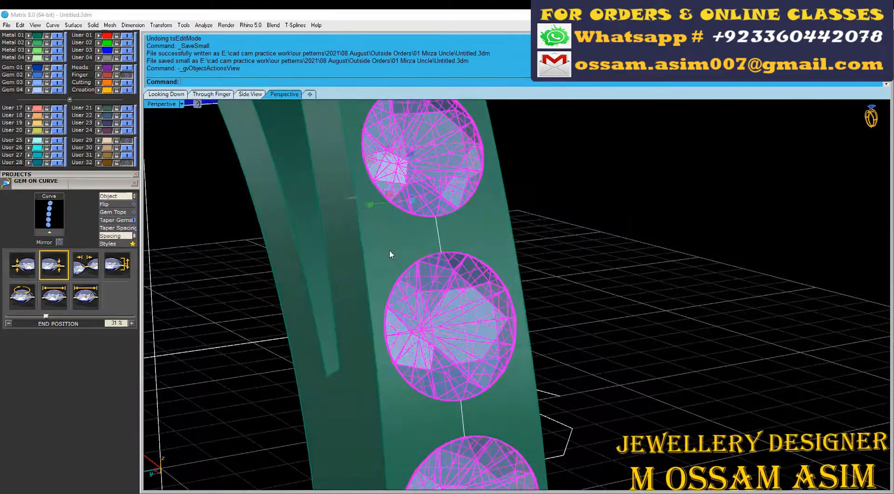
pyautogui.press('F6')
pyautogui.click(416, 307)
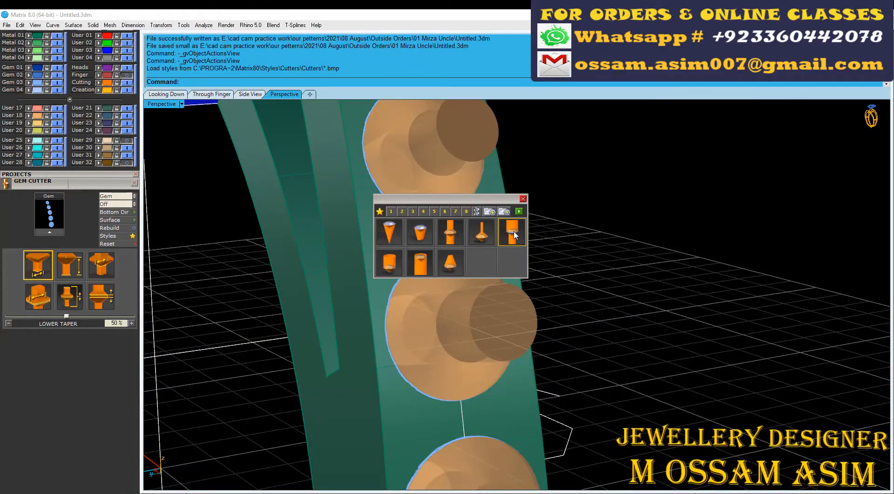
pyautogui.click(513, 231)
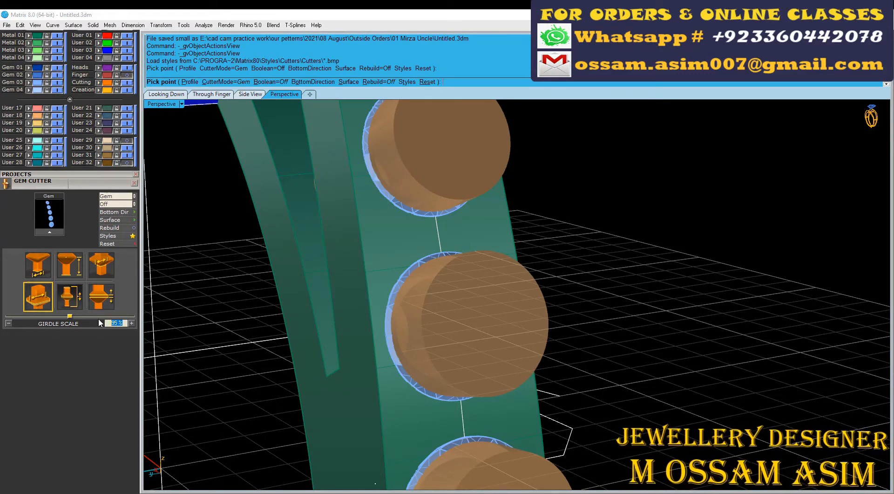
# Step: Set the cutters' girdle scale to 90 % and lower seat size to 70 %, and create the five cutters
pyautogui.click(101, 264)
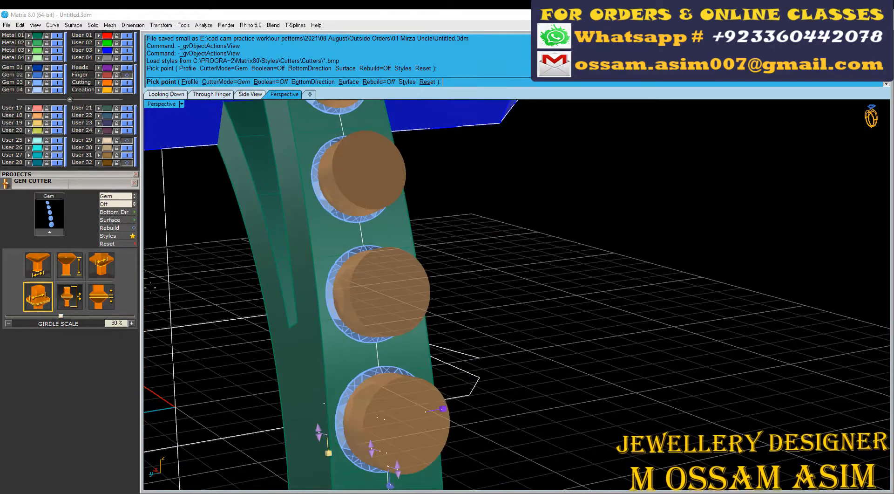
pyautogui.write('70')
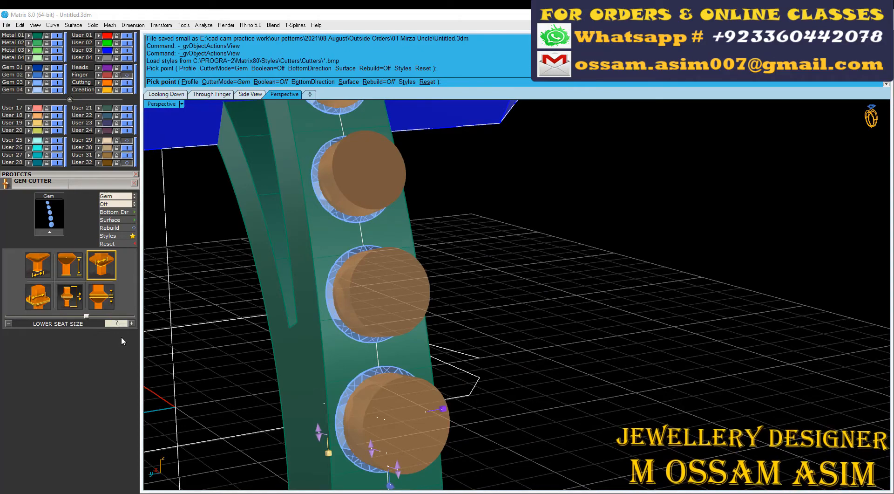
pyautogui.press('Return')
pyautogui.moveTo(261, 326); pyautogui.dragTo(414, 265, button='right')
pyautogui.scroll(4, 414, 316)
pyautogui.scroll(5, 414, 264)
pyautogui.scroll(-6, 413, 265)
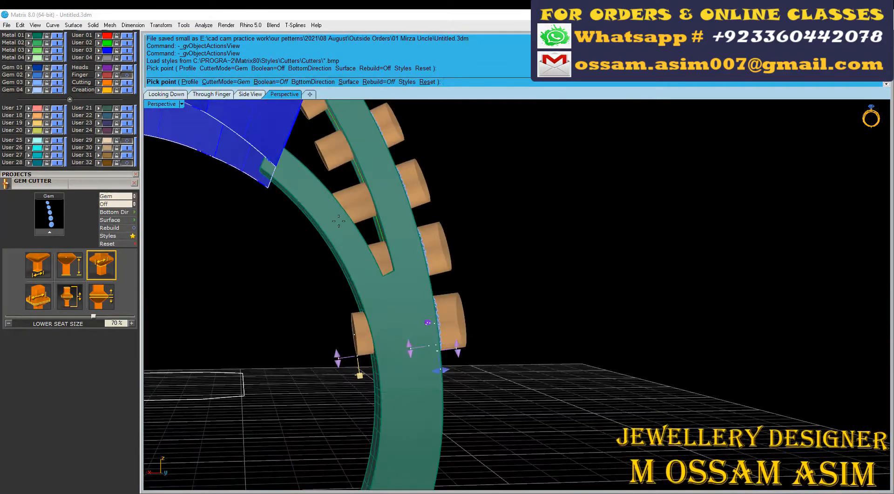
pyautogui.scroll(8, 443, 382)
pyautogui.moveTo(373, 336)
pyautogui.mouseDown(button='right')
pyautogui.moveTo(442, 382)
pyautogui.moveTo(372, 335)
pyautogui.mouseUp(button='right')
pyautogui.scroll(-8, 443, 382)
pyautogui.rightClick(459, 321)
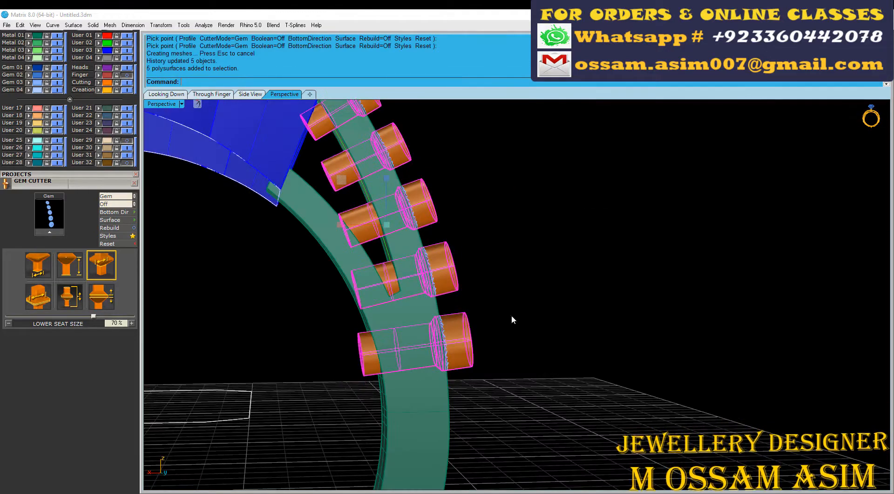
# Step: Copy the full-depth cutter of the lowest shank gem to the clipboard and undo the cutter creation
pyautogui.click(478, 340)
pyautogui.click(500, 353)
pyautogui.hotkey('ctrl', 'c')
pyautogui.hotkey('ctrl', 'z')
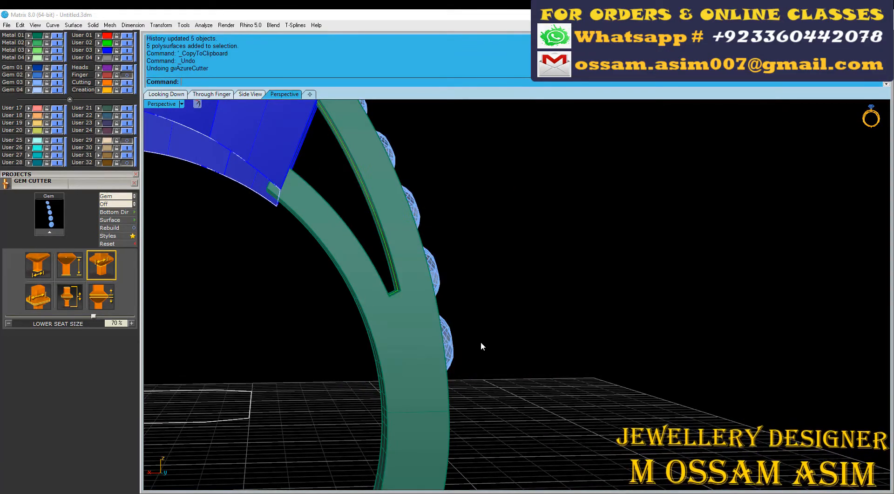
# Step: Recreate the shank gem cutters with a lower depth of -184 % so they end inside the shoulder cut-out
pyautogui.press('F6')
pyautogui.click(485, 380)
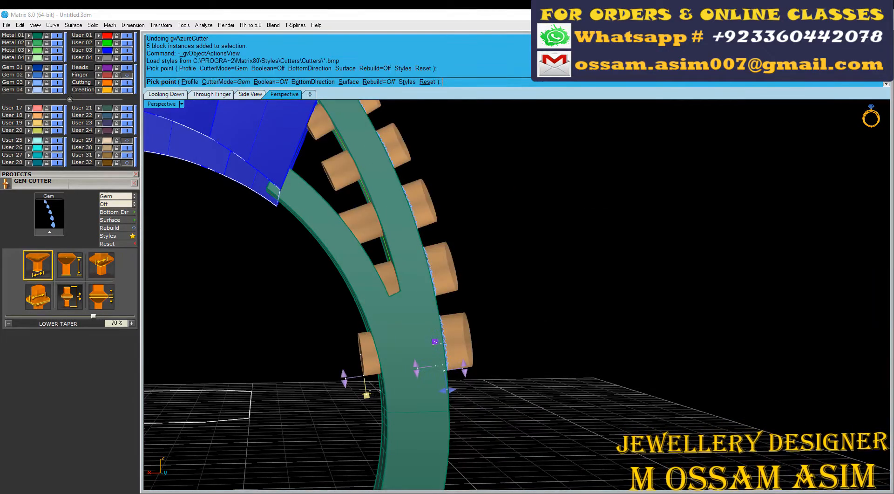
pyautogui.moveTo(393, 347)
pyautogui.mouseDown(button='right')
pyautogui.moveTo(406, 389)
pyautogui.moveTo(389, 236)
pyautogui.moveTo(387, 361)
pyautogui.moveTo(389, 335)
pyautogui.mouseUp(button='right')
pyautogui.rightClick(389, 335)
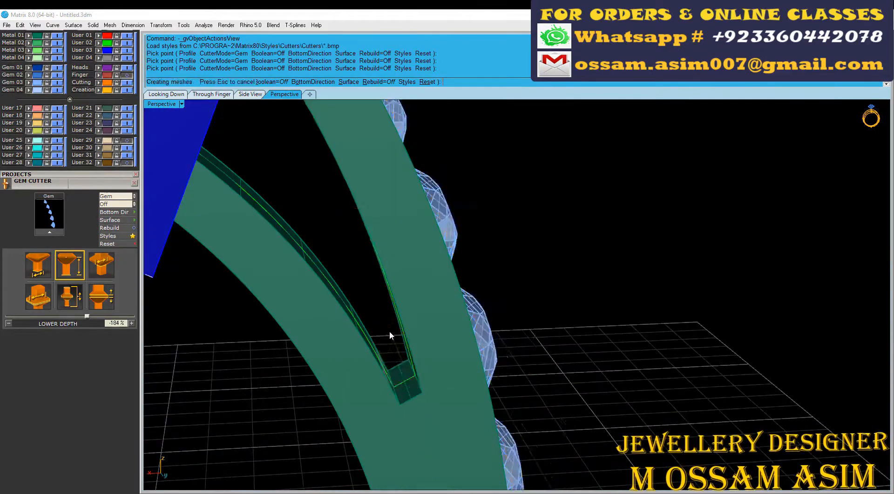
# Step: Group the four upper cutters, delete the lowest one and paste the full-depth cutter in its place
pyautogui.hotkey('ctrl', 'g')
pyautogui.click(507, 409)
pyautogui.press('Delete')
pyautogui.hotkey('ctrl', 'v')
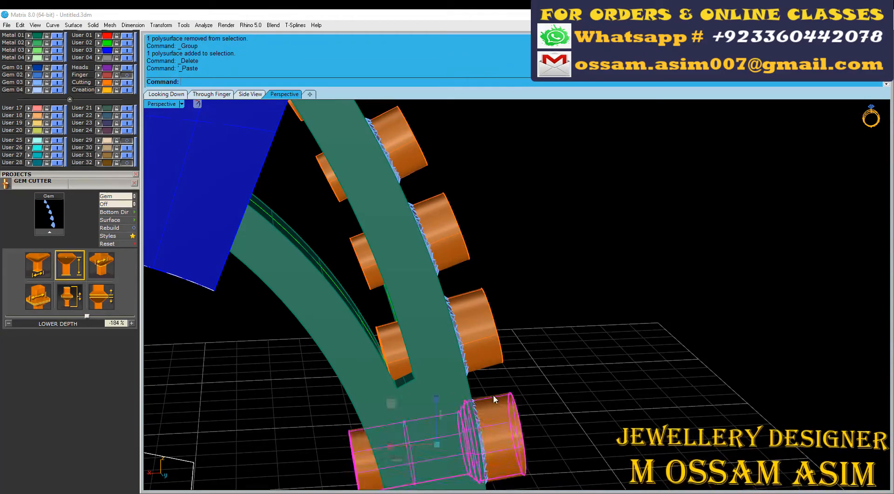
# Step: Group the four shallow cutters together with the pasted full-depth cutter
pyautogui.moveTo(493, 395); pyautogui.dragTo(409, 377, button='right')
pyautogui.scroll(-4, 504, 330)
pyautogui.scroll(4, 409, 380)
pyautogui.keyDown('shift'); pyautogui.click(468, 254); pyautogui.keyUp('shift')
pyautogui.hotkey('ctrl', 'g')
pyautogui.scroll(-10, 476, 261)
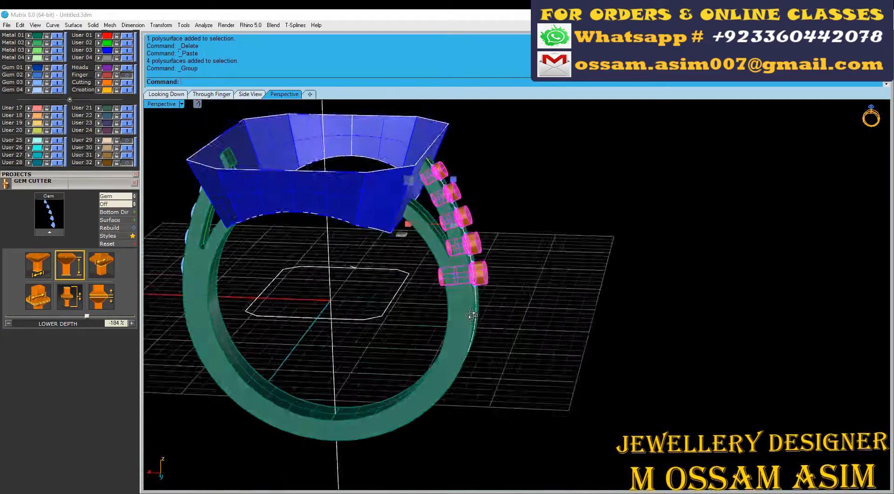
# Step: Mirror the cutter group to the opposite shoulder, starting the mirror plane at the origin (0)
pyautogui.hotkey('ctrl', 'm')
pyautogui.write('0')
pyautogui.press('Return')
pyautogui.click(508, 184)
pyautogui.scroll(4, 74, 297)
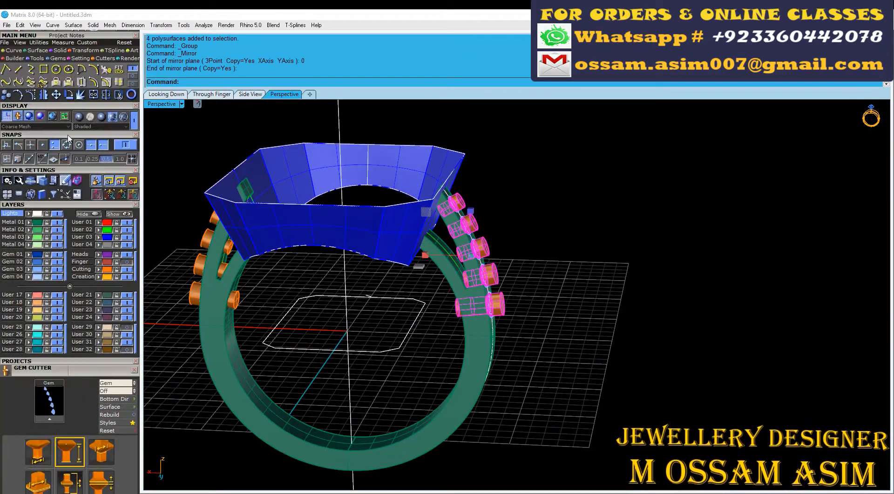
# Step: Subtract the cutter groups on both shoulders from the shank with Boolean Difference
pyautogui.click(59, 50)
pyautogui.click(18, 70)
pyautogui.scroll(6, 214, 241)
pyautogui.click(195, 280)
pyautogui.scroll(-4, 457, 286)
pyautogui.press('Return')
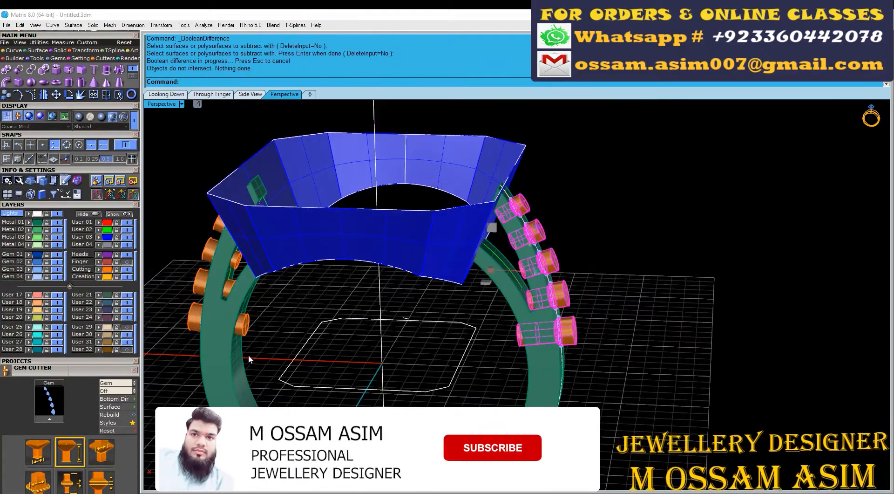
pyautogui.click(228, 350)
pyautogui.press('Return')
# Step: Delete the cutter groups on both shoulders of the ring
pyautogui.click(192, 317)
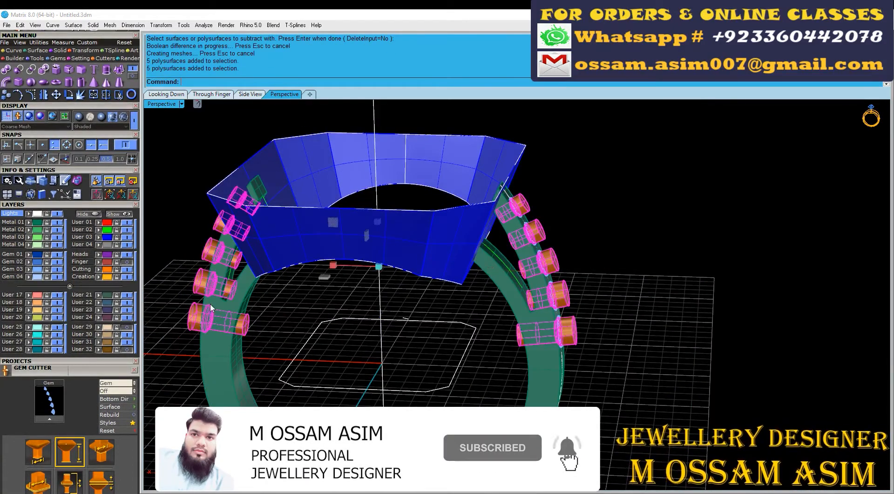
pyautogui.press('Delete')
pyautogui.scroll(4, 341, 320)
pyautogui.moveTo(337, 321); pyautogui.dragTo(335, 265, button='right')
pyautogui.scroll(-5, 306, 246)
pyautogui.scroll(3, 307, 214)
pyautogui.scroll(3, 335, 265)
# Step: Show the hidden head parts, bezel and gems on the ring again
pyautogui.click(120, 214)
pyautogui.moveTo(454, 232); pyautogui.dragTo(393, 264, button='right')
pyautogui.click(471, 218)
pyautogui.scroll(6, 419, 242)
pyautogui.keyDown('shift'); pyautogui.click(394, 286); pyautogui.keyUp('shift')
pyautogui.keyDown('shift'); pyautogui.click(328, 266); pyautogui.keyUp('shift')
pyautogui.scroll(-4, 328, 266)
pyautogui.moveTo(328, 265); pyautogui.dragTo(283, 191, button='right')
# Step: Examine the assembled ring's head, bezel and gem-set shoulders from several angles
pyautogui.scroll(-2, 283, 191)
pyautogui.keyDown('shift'); pyautogui.moveTo(203, 115); pyautogui.dragTo(329, 208); pyautogui.keyUp('shift')
pyautogui.scroll(-4, 326, 205)
pyautogui.moveTo(326, 204); pyautogui.dragTo(429, 191, button='right')
pyautogui.scroll(4, 419, 186)
pyautogui.keyDown('shift'); pyautogui.moveTo(280, 131); pyautogui.dragTo(363, 227); pyautogui.keyUp('shift')
pyautogui.moveTo(363, 223); pyautogui.dragTo(544, 266, button='right')
pyautogui.press('Escape')
pyautogui.scroll(2, 544, 265)
pyautogui.scroll(-3, 545, 266)
pyautogui.moveTo(372, 270); pyautogui.dragTo(387, 252, button='right')
pyautogui.scroll(3, 504, 264)
# Step: Save the ring file with everything shown and clear the selection
pyautogui.hotkey('ctrl', 's')
pyautogui.moveTo(504, 264); pyautogui.dragTo(433, 195, button='right')
pyautogui.click(469, 216)
pyautogui.scroll(-3, 433, 196)
pyautogui.press('Escape')
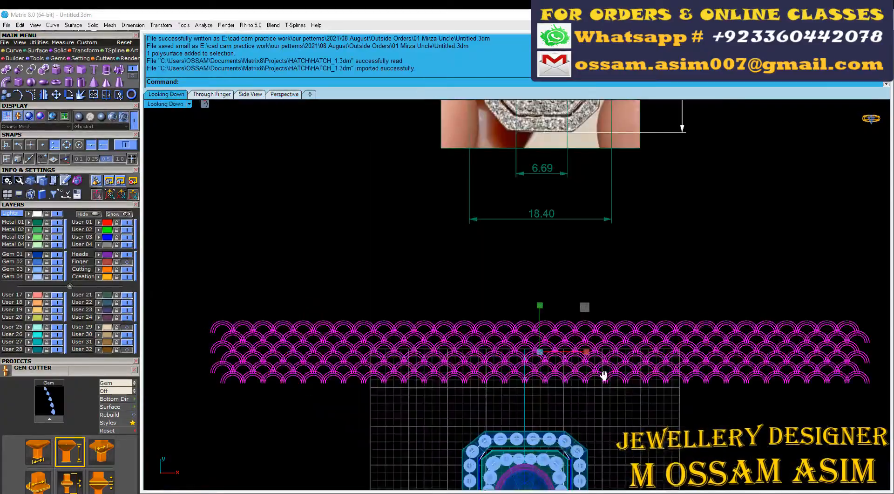
# Step: Import the HATCH_1.3dm scallop pattern into the ring model
pyautogui.scroll(2, 512, 260)
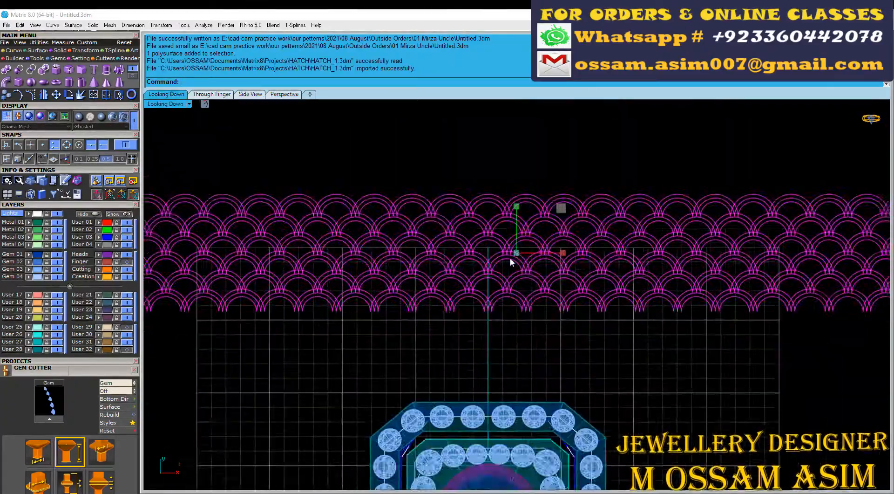
pyautogui.click(215, 94)
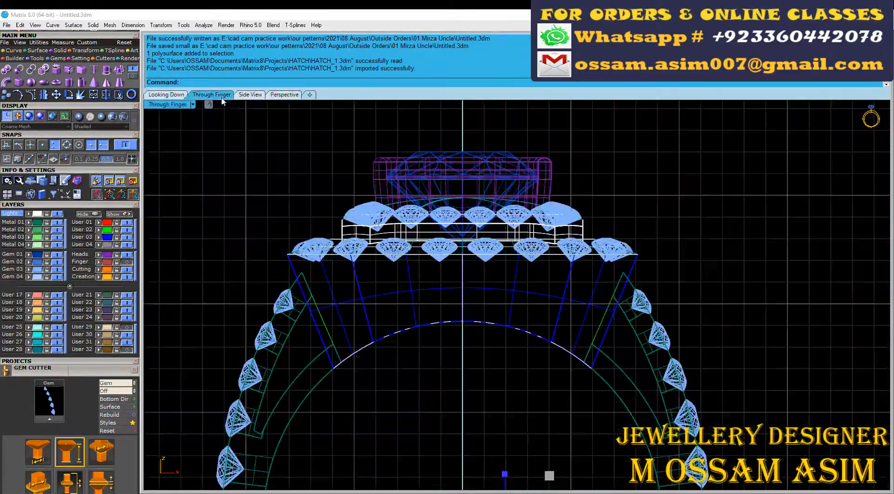
pyautogui.scroll(4, 331, 361)
pyautogui.click(346, 367)
pyautogui.click(389, 390)
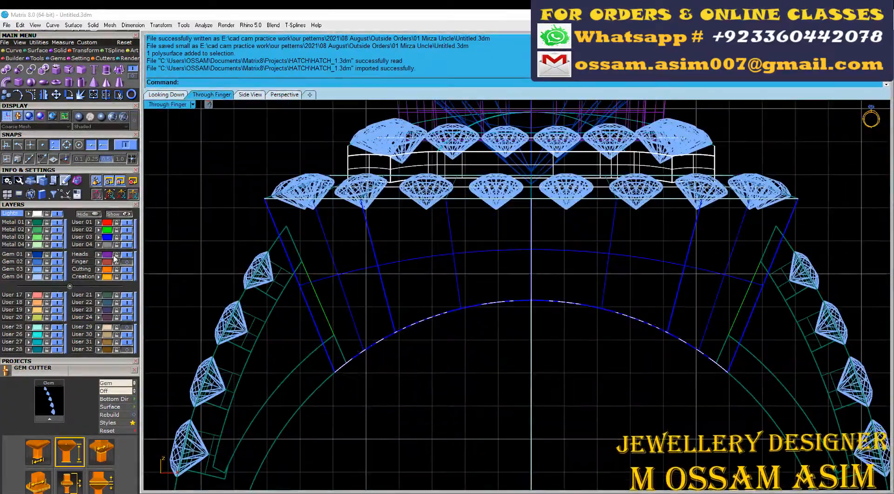
# Step: Turn on the Finger layer and offset the finger circle outward by 0.9 mm in the Through Finger view
pyautogui.click(124, 262)
pyautogui.click(15, 50)
pyautogui.click(93, 82)
pyautogui.scroll(4, 444, 268)
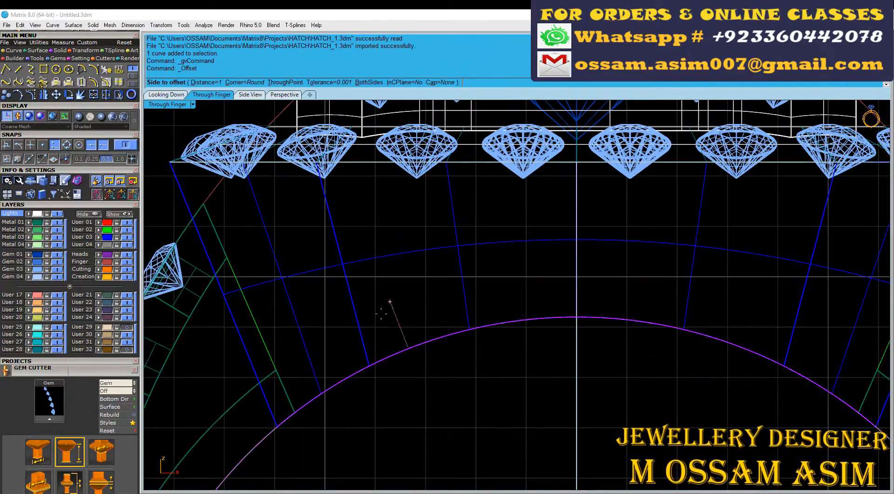
pyautogui.click(319, 326)
pyautogui.scroll(-2, 319, 326)
pyautogui.hotkey('ctrl', 'z')
pyautogui.rightClick(319, 327)
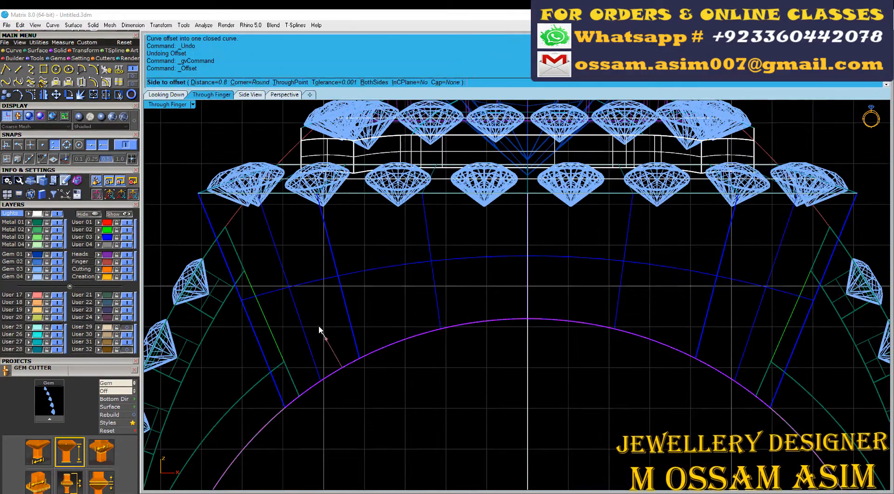
pyautogui.click(318, 311)
pyautogui.scroll(-2, 335, 247)
# Step: Draw a horizontal line along the head's top edge, centred on the ring's vertical axis and extending past both sides
pyautogui.click(459, 210)
pyautogui.scroll(-8, 458, 209)
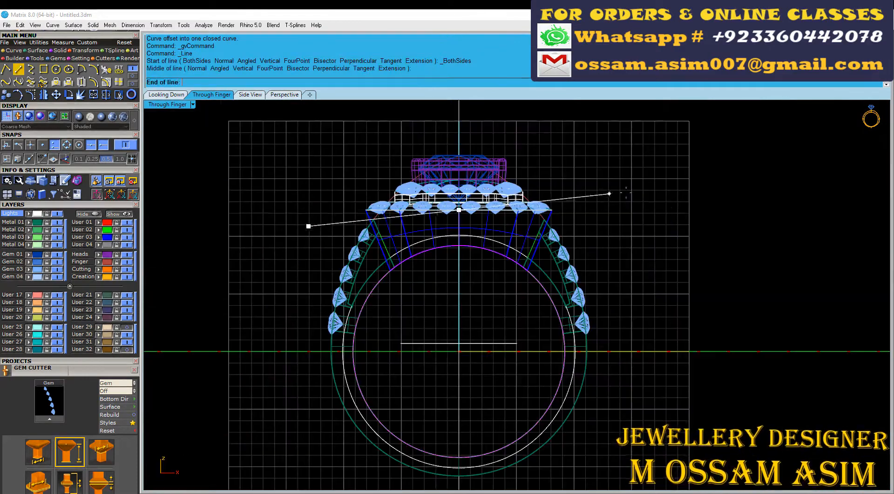
pyautogui.keyDown('shift'); pyautogui.click(668, 199); pyautogui.keyUp('shift')
pyautogui.scroll(2, 478, 194)
pyautogui.scroll(2, 404, 274)
# Step: Offset the horizontal line downward by 0.9 mm across the head's side walls
pyautogui.click(94, 82)
pyautogui.click(286, 231)
pyautogui.scroll(6, 287, 230)
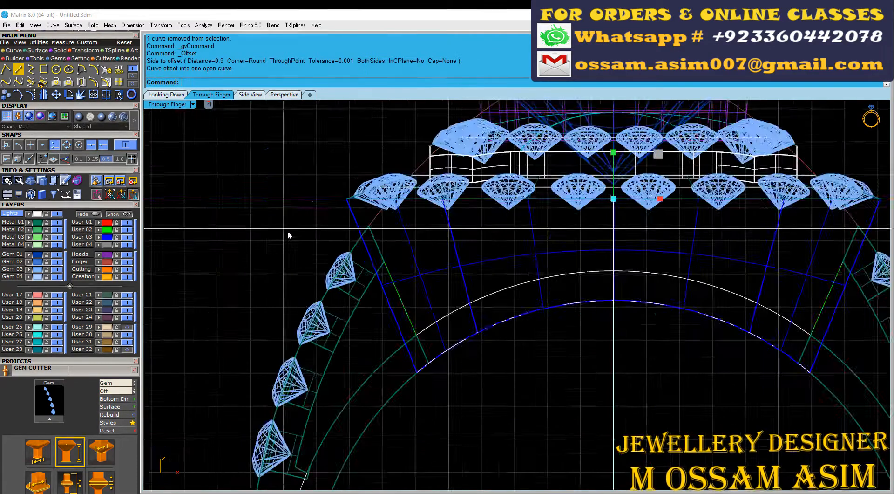
# Step: Explode the blue head wall and split its surfaces with the offset line and the offset finger circle
pyautogui.scroll(4, 597, 232)
pyautogui.moveTo(515, 244); pyautogui.dragTo(470, 276)
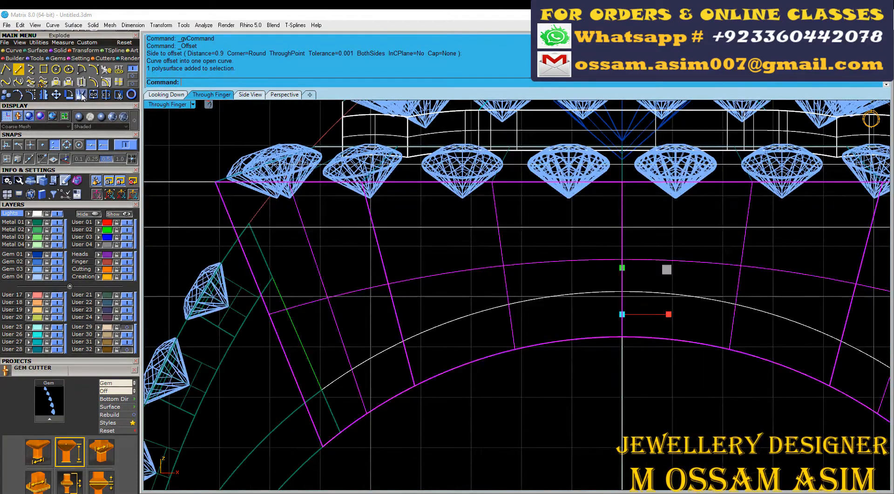
pyautogui.click(529, 227)
pyautogui.click(530, 299)
pyautogui.press('Return')
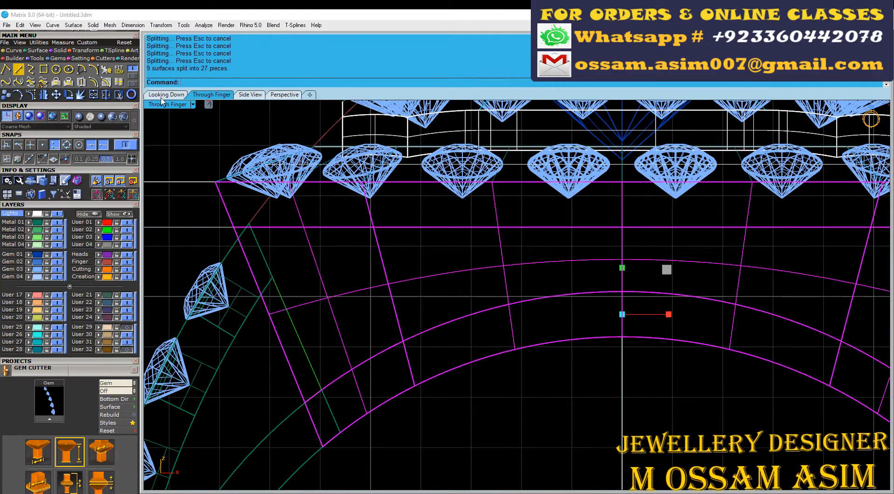
# Step: Join the split surfaces above and below into an upper and a lower border band, leaving the middle faces separate
pyautogui.click(163, 95)
pyautogui.click(284, 95)
pyautogui.moveTo(503, 218); pyautogui.dragTo(513, 161, button='right')
pyautogui.click(211, 95)
pyautogui.scroll(-6, 556, 247)
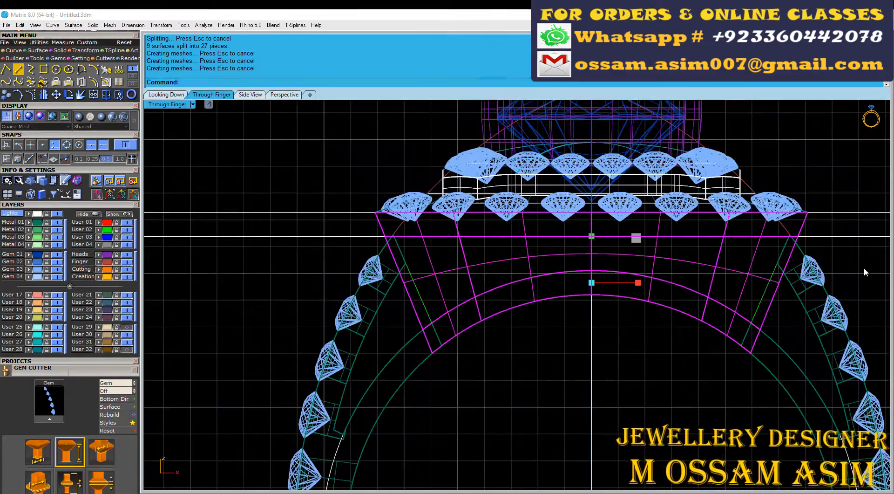
pyautogui.hotkey('ctrl', 'j')
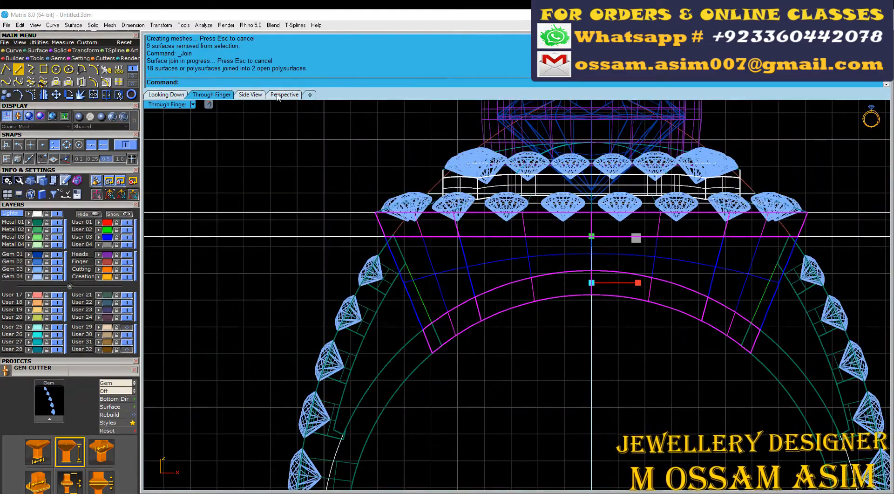
# Step: Examine the head's border bands and separate middle faces from several angles, selecting the arched side face
pyautogui.click(284, 95)
pyautogui.scroll(4, 432, 347)
pyautogui.scroll(-5, 432, 347)
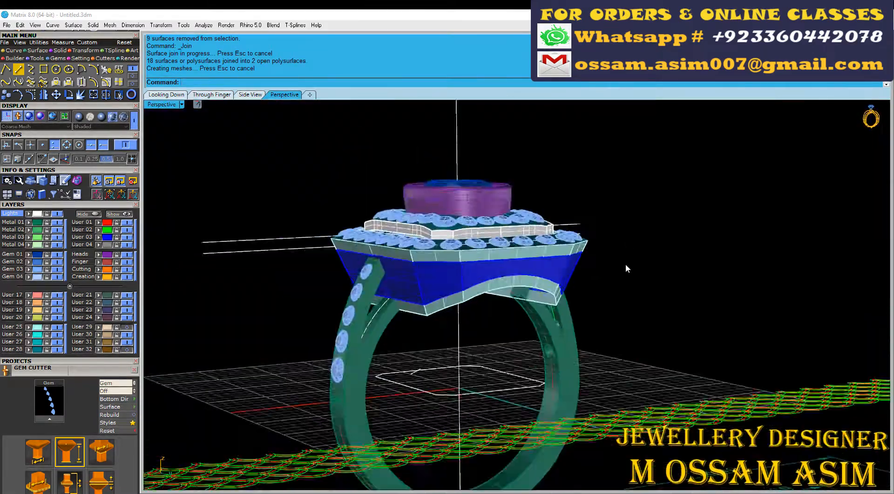
pyautogui.scroll(2, 624, 264)
pyautogui.click(481, 255)
pyautogui.scroll(4, 589, 245)
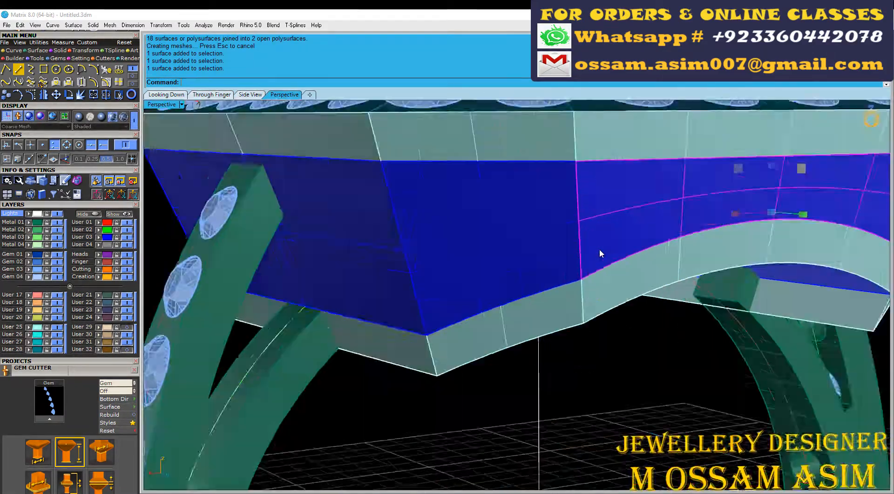
pyautogui.scroll(-4, 600, 248)
pyautogui.scroll(3, 528, 222)
pyautogui.scroll(2, 528, 222)
pyautogui.moveTo(529, 222); pyautogui.dragTo(555, 209, button='right')
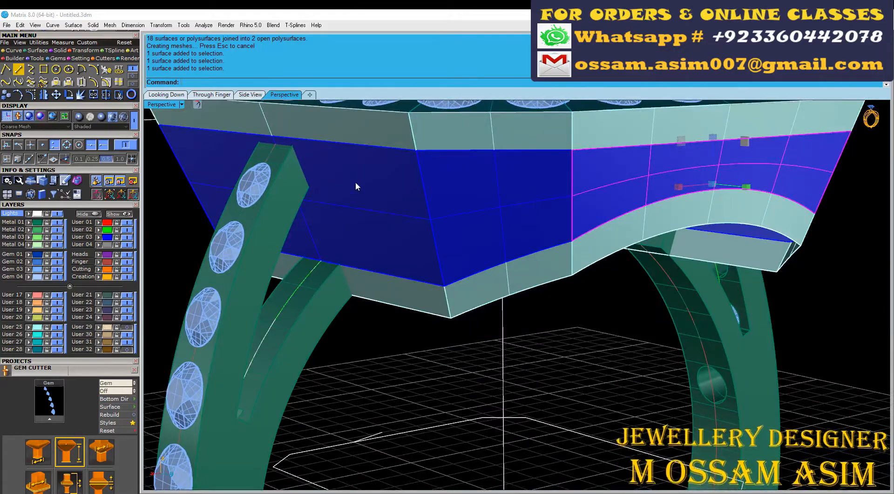
pyautogui.moveTo(356, 183); pyautogui.dragTo(331, 192, button='right')
pyautogui.scroll(-3, 443, 195)
pyautogui.scroll(4, 504, 195)
pyautogui.moveTo(505, 194); pyautogui.dragTo(353, 130, button='right')
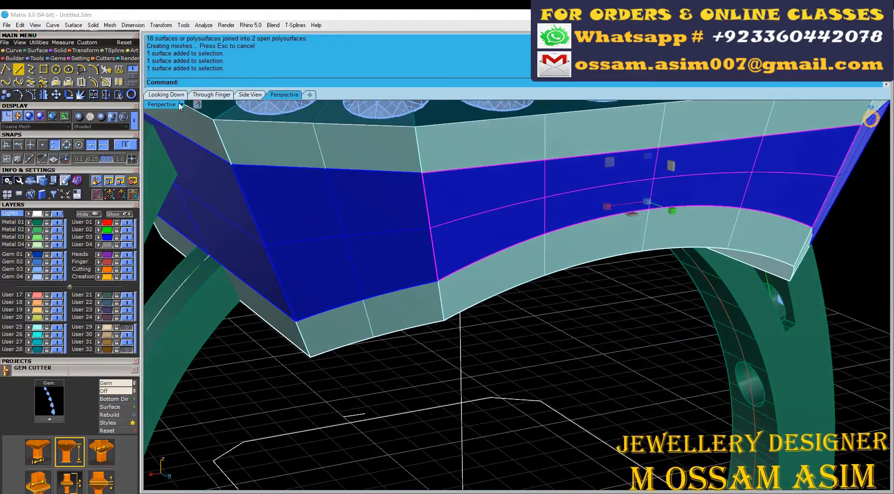
pyautogui.scroll(-3, 441, 208)
pyautogui.moveTo(441, 208); pyautogui.dragTo(457, 262, button='right')
pyautogui.scroll(4, 457, 262)
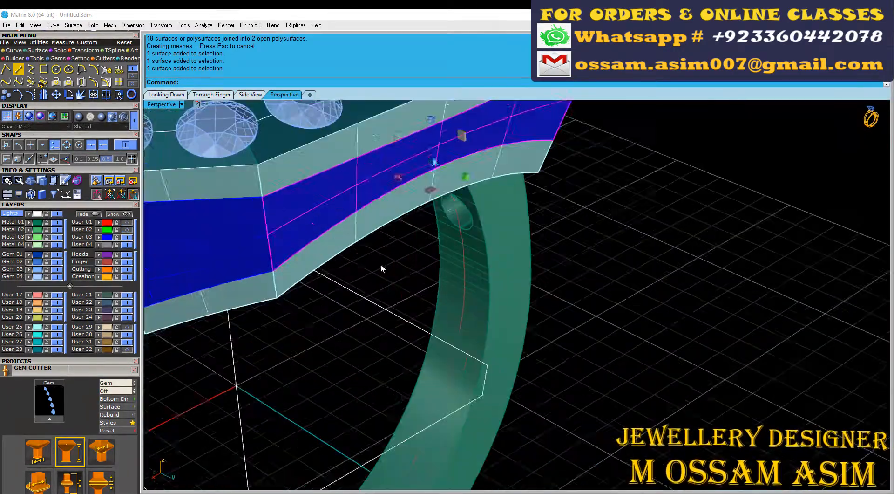
pyautogui.scroll(-4, 381, 269)
pyautogui.moveTo(381, 269); pyautogui.dragTo(419, 289, button='right')
# Step: Create UV curves from the head's flat middle side face above the gem-set shoulder
pyautogui.click(266, 219)
pyautogui.scroll(3, 279, 223)
pyautogui.click(233, 214)
pyautogui.moveTo(298, 219); pyautogui.dragTo(331, 215, button='right')
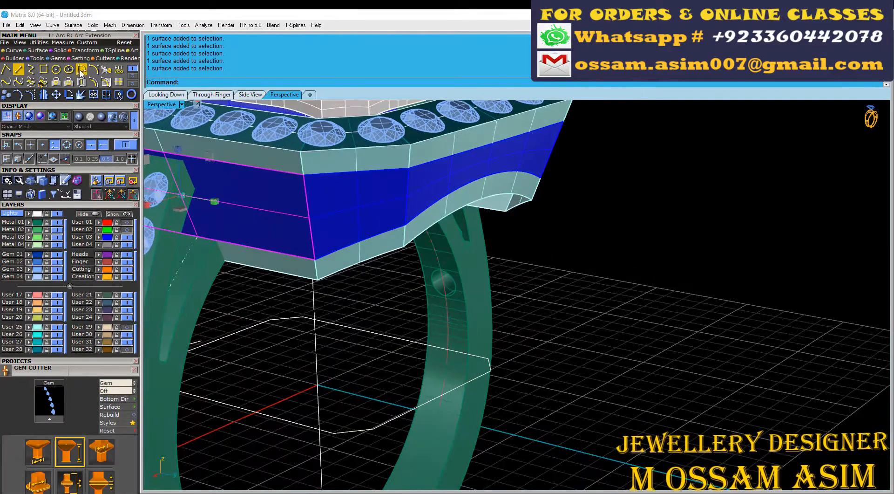
pyautogui.moveTo(243, 129); pyautogui.dragTo(342, 254, button='right')
pyautogui.scroll(3, 342, 255)
pyautogui.moveTo(375, 204); pyautogui.dragTo(261, 252, button='right')
pyautogui.scroll(-4, 261, 251)
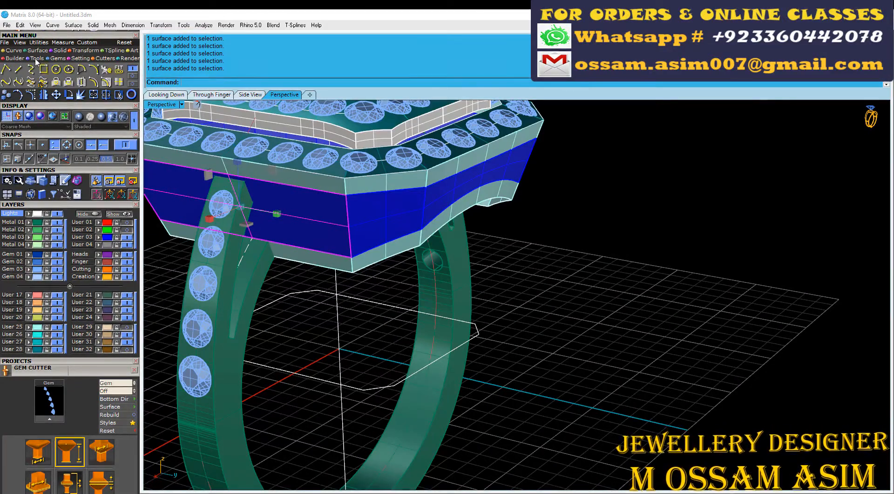
pyautogui.click(43, 69)
pyautogui.scroll(-4, 381, 255)
pyautogui.rightClick(381, 255)
pyautogui.scroll(4, 531, 393)
pyautogui.moveTo(381, 255); pyautogui.dragTo(589, 357, button='right')
pyautogui.click(588, 357)
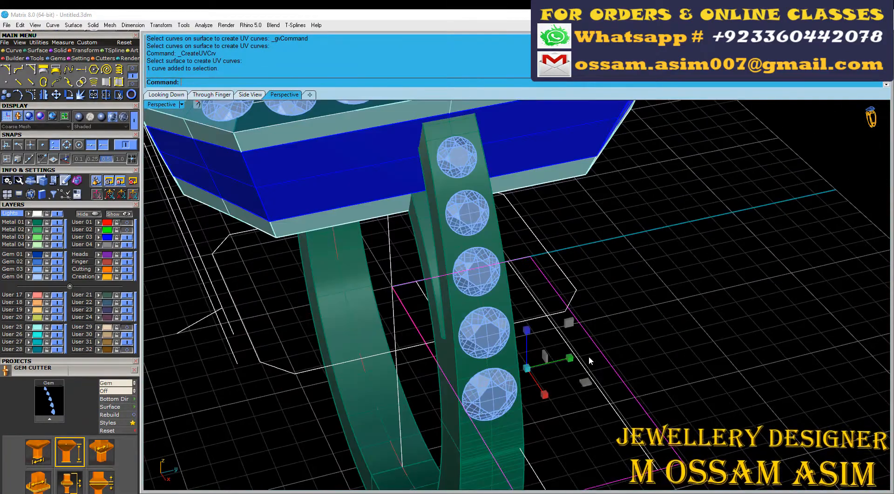
# Step: Move the UV outline curves to 0 so that they are centred on the ring's vertical axis in plan view
pyautogui.scroll(-4, 603, 393)
pyautogui.click(166, 94)
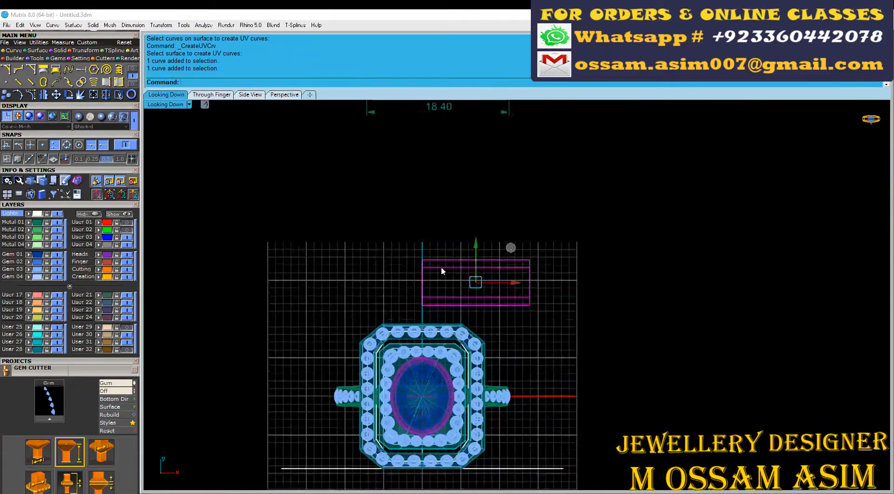
pyautogui.press('Return')
pyautogui.scroll(-6, 405, 406)
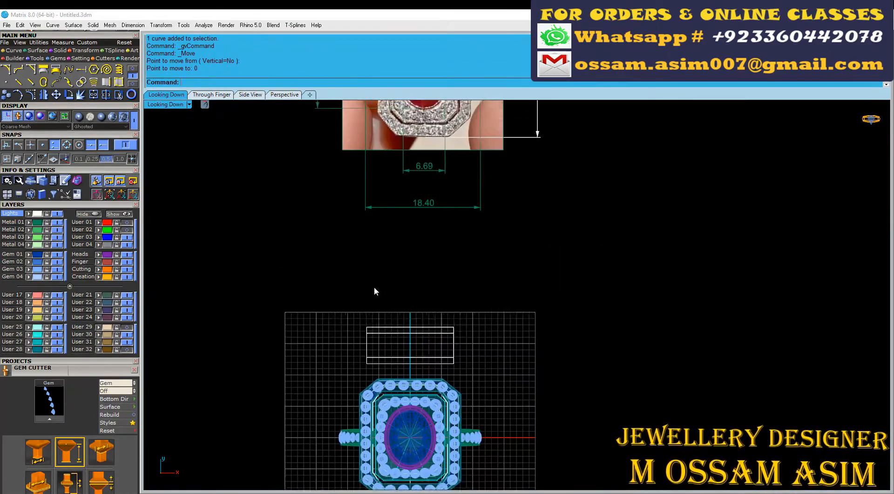
# Step: Show the User 02 scallop pattern, shift the face outline slightly upward over its rows, and select the pattern curves
pyautogui.click(126, 229)
pyautogui.scroll(6, 358, 295)
pyautogui.scroll(6, 420, 440)
pyautogui.moveTo(484, 412); pyautogui.dragTo(447, 365)
pyautogui.scroll(4, 413, 182)
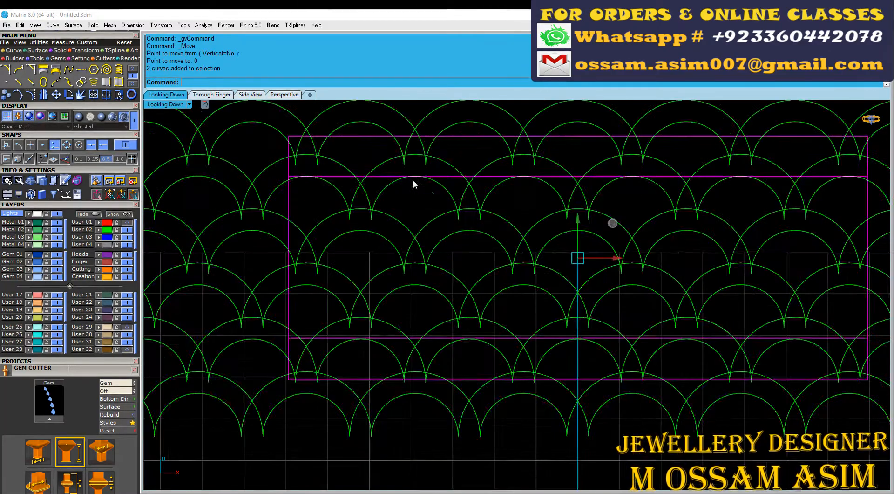
pyautogui.moveTo(578, 234); pyautogui.dragTo(580, 214)
pyautogui.scroll(6, 511, 175)
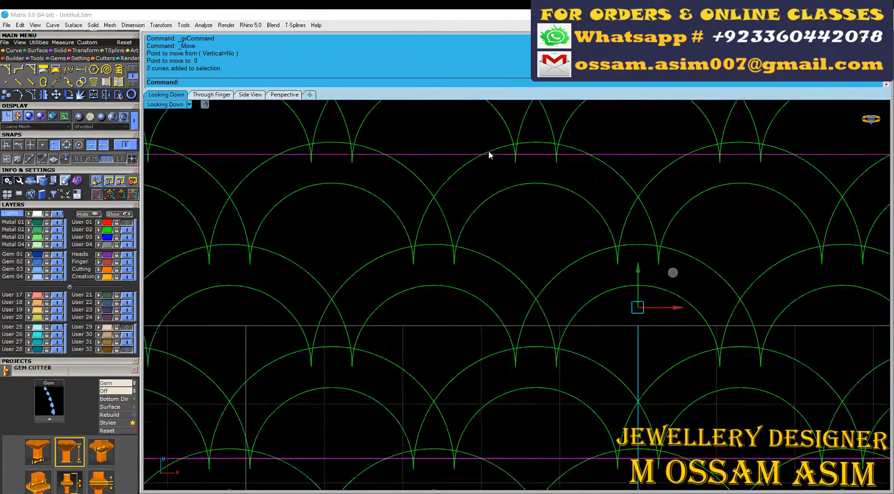
pyautogui.moveTo(489, 150); pyautogui.dragTo(503, 187, button='right')
pyautogui.moveTo(445, 168); pyautogui.dragTo(433, 204)
pyautogui.scroll(-8, 412, 198)
pyautogui.scroll(5, 405, 192)
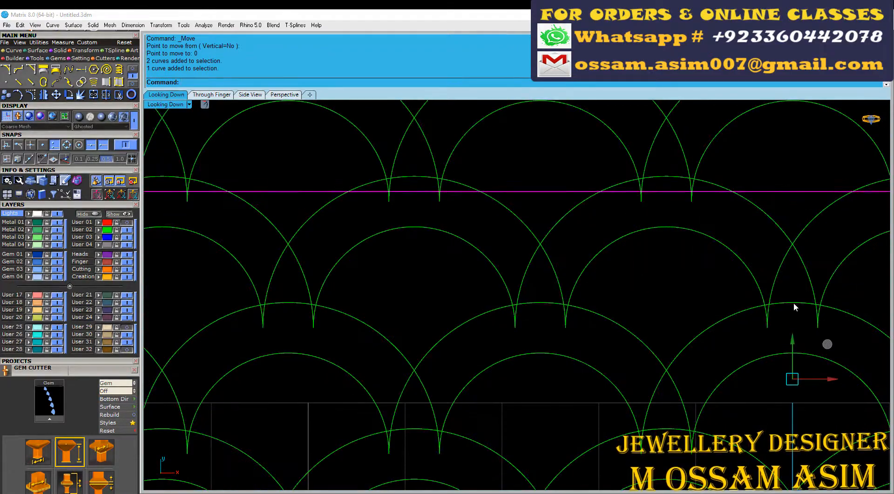
pyautogui.scroll(-5, 334, 376)
pyautogui.click(99, 230)
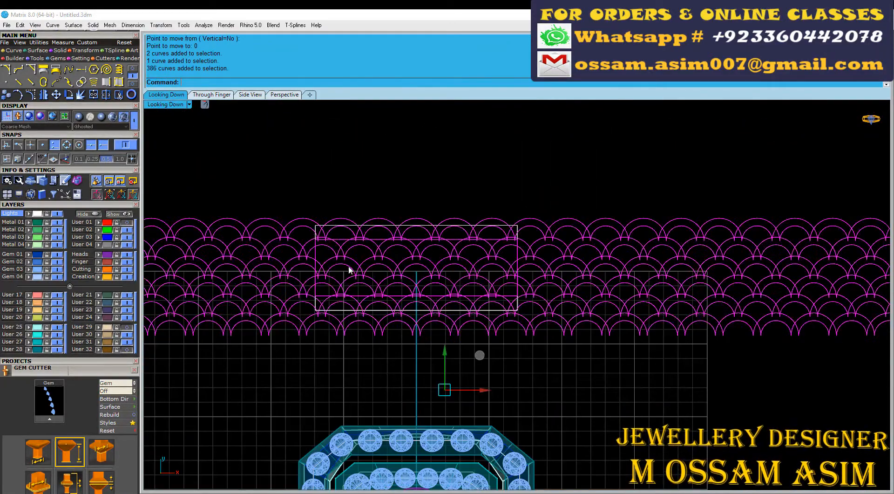
# Step: Try to scale the scallop pattern horizontally from the centre axis to fit the outline's edge, then undo the scaling
pyautogui.scroll(8, 420, 292)
pyautogui.click(411, 228)
pyautogui.moveTo(164, 225); pyautogui.dragTo(289, 206, button='right')
pyautogui.scroll(12, 288, 206)
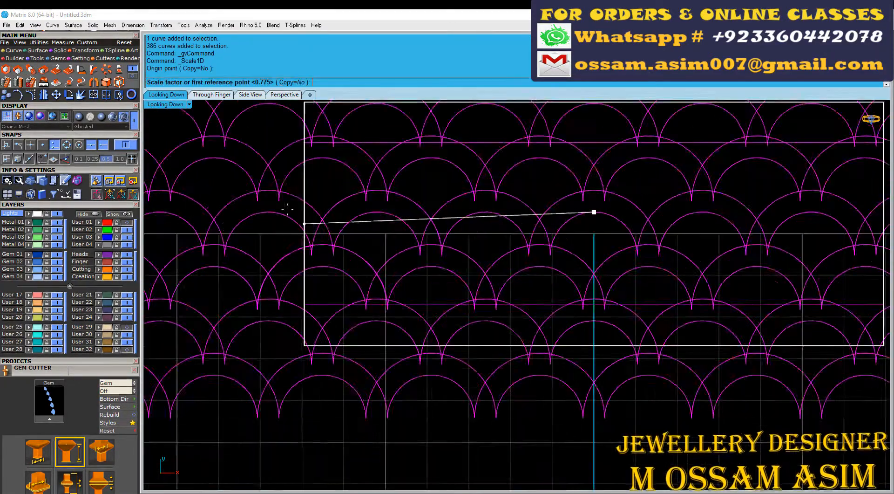
pyautogui.click(383, 311)
pyautogui.press('Escape')
pyautogui.keyDown('ctrl'); pyautogui.click(331, 282); pyautogui.keyUp('ctrl')
pyautogui.scroll(-10, 485, 267)
pyautogui.press('space')
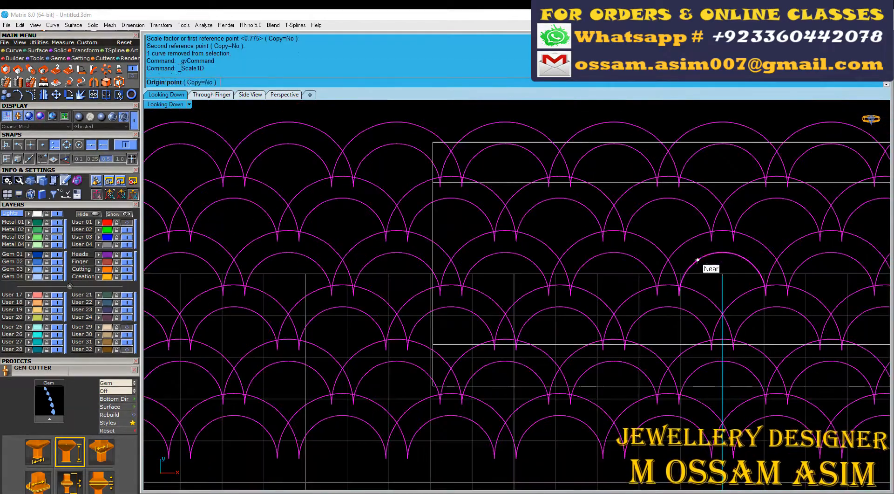
pyautogui.click(722, 250)
pyautogui.scroll(4, 481, 244)
pyautogui.click(435, 339)
pyautogui.click(408, 282)
pyautogui.scroll(-20, 413, 277)
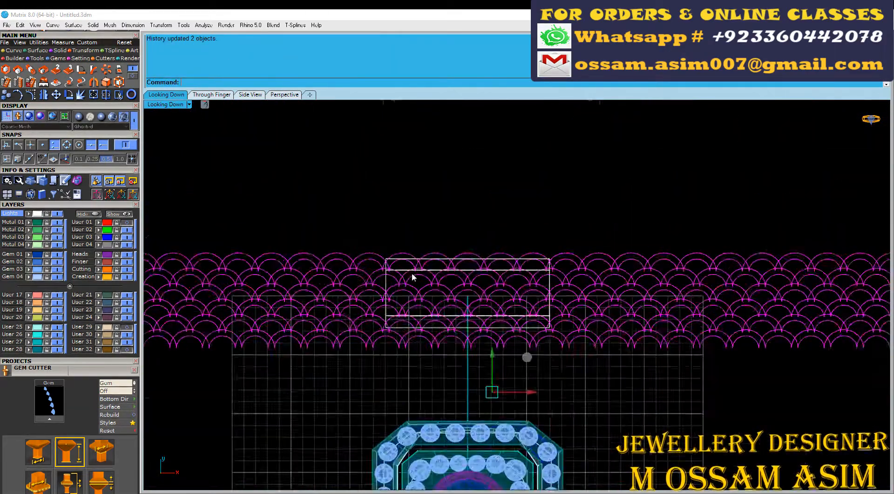
pyautogui.scroll(6, 434, 400)
pyautogui.scroll(-6, 450, 348)
pyautogui.hotkey('ctrl', 'z')
# Step: Scale only the scallop pattern horizontally from the centre axis until an arch apex meets the outline's side edge, and group the curves
pyautogui.scroll(12, 455, 350)
pyautogui.keyDown('ctrl'); pyautogui.click(373, 317); pyautogui.keyUp('ctrl')
pyautogui.scroll(-6, 373, 314)
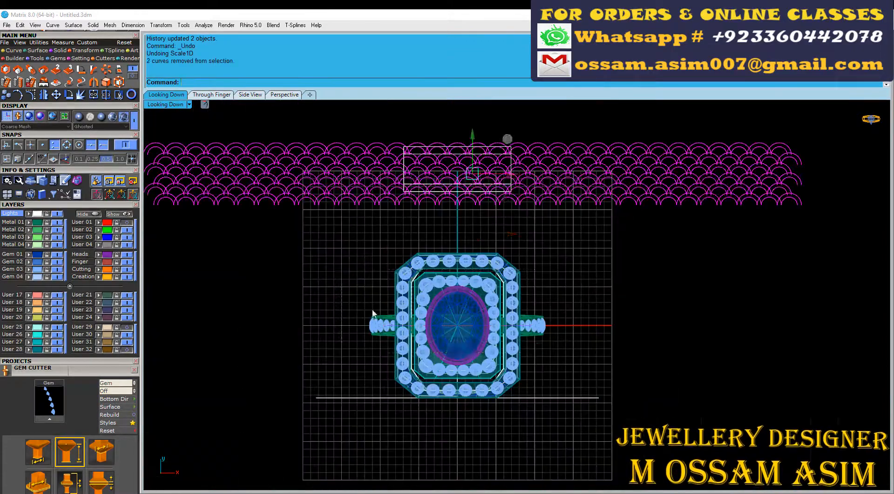
pyautogui.press('space')
pyautogui.scroll(12, 449, 182)
pyautogui.click(481, 134)
pyautogui.scroll(8, 360, 279)
pyautogui.scroll(4, 360, 284)
pyautogui.click(261, 264)
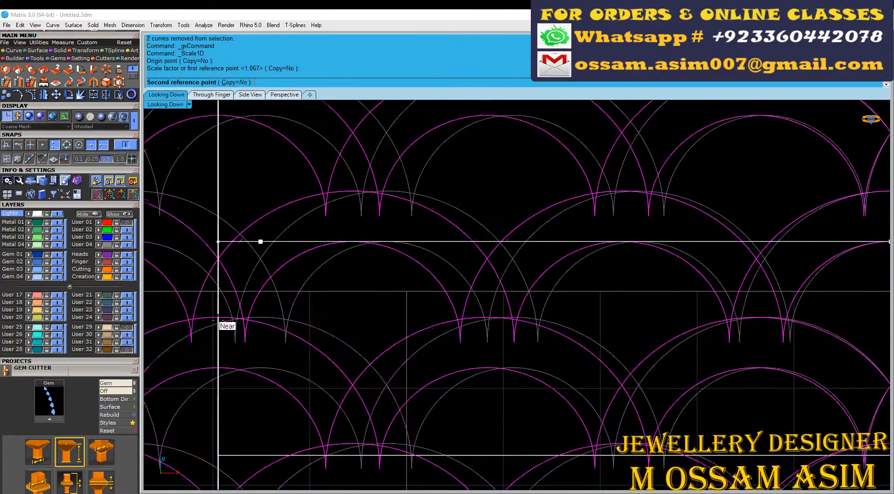
pyautogui.click(219, 306)
pyautogui.scroll(-2, 343, 309)
pyautogui.scroll(-10, 368, 328)
pyautogui.hotkey('ctrl', 'g')
pyautogui.scroll(-8, 371, 334)
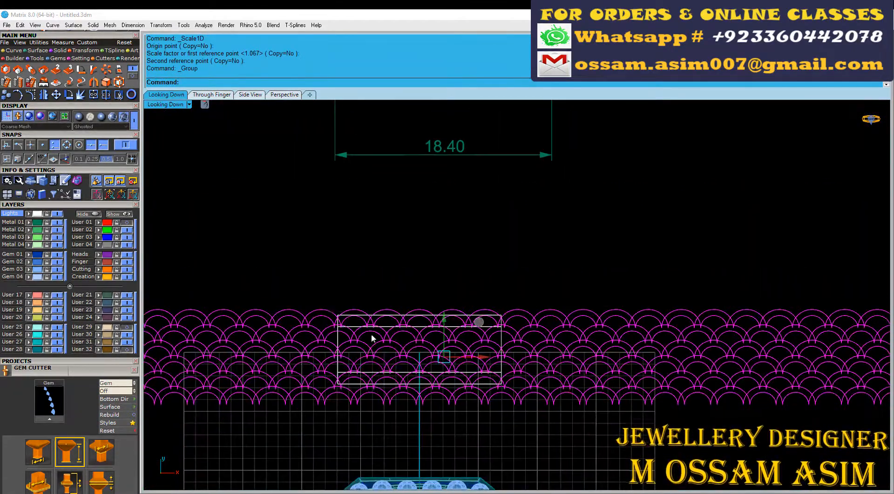
# Step: Copy the grouped scallop pattern straight up, clear of the face outline
pyautogui.scroll(2, 370, 334)
pyautogui.click(5, 95)
pyautogui.scroll(-6, 480, 433)
pyautogui.moveTo(511, 344); pyautogui.dragTo(511, 352, button='right')
pyautogui.click(574, 349)
pyautogui.keyDown('shift'); pyautogui.click(574, 269); pyautogui.keyUp('shift')
pyautogui.press('space')
pyautogui.scroll(6, 418, 373)
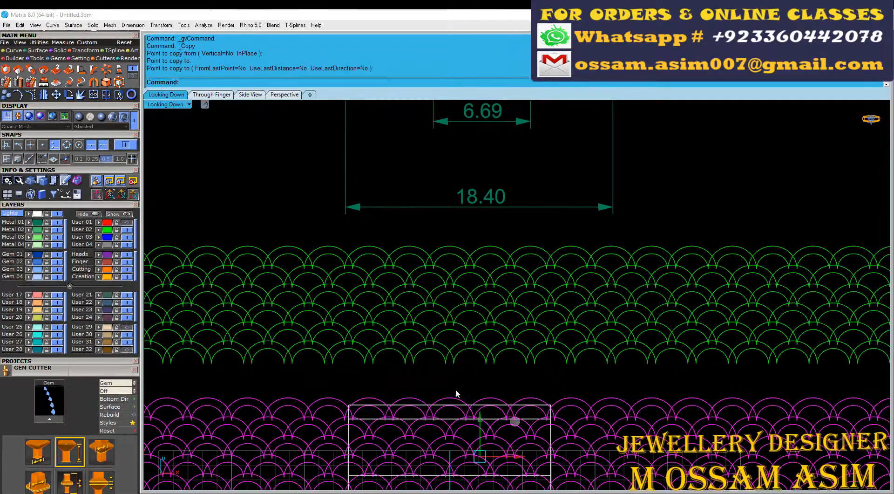
# Step: Join the four curves bounding the inner part of the outline and fill them with a planar surface
pyautogui.click(458, 400)
pyautogui.moveTo(483, 387); pyautogui.dragTo(497, 326, button='right')
pyautogui.click(497, 291)
pyautogui.scroll(8, 405, 336)
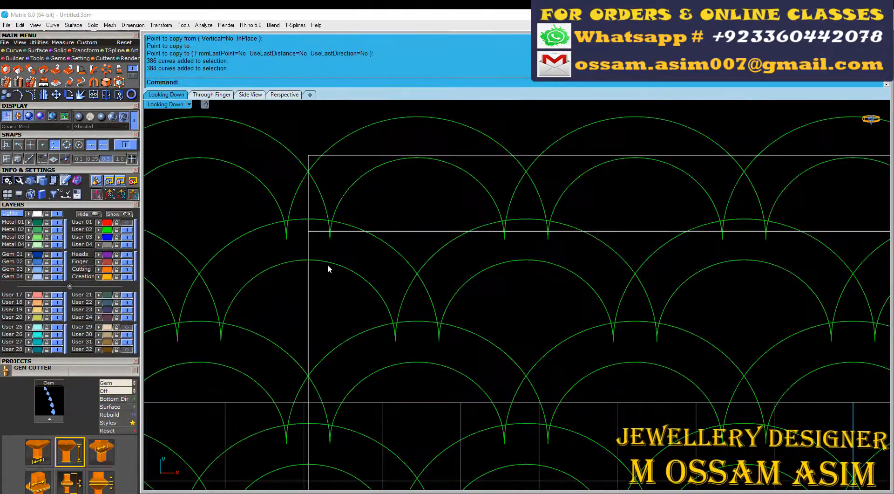
pyautogui.click(79, 97)
pyautogui.click(37, 51)
pyautogui.click(118, 82)
pyautogui.click(94, 95)
# Step: Trim the planar surface with the scallop curves, removing the arch openings and the gaps along the edges to leave interlocking scallop bands
pyautogui.scroll(-2, 333, 297)
pyautogui.moveTo(333, 297); pyautogui.dragTo(389, 281, button='right')
pyautogui.click(368, 256)
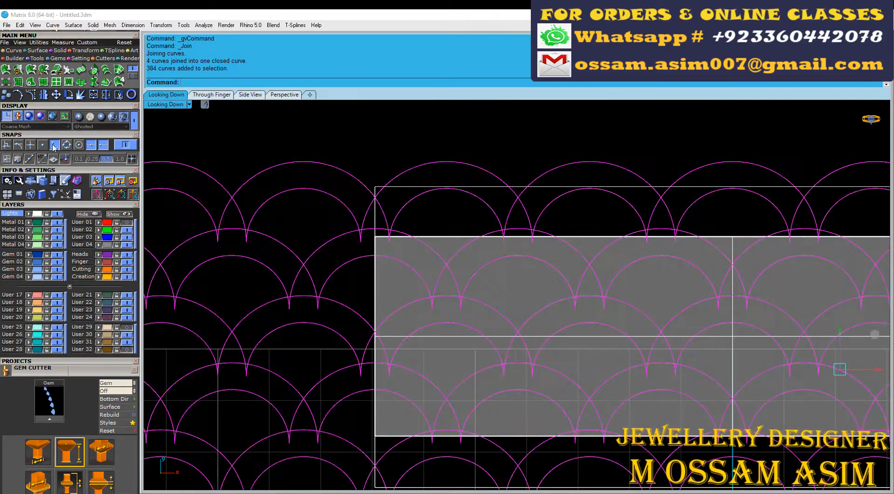
pyautogui.click(119, 95)
pyautogui.scroll(6, 484, 249)
pyautogui.click(411, 241)
pyautogui.click(321, 307)
pyautogui.click(439, 416)
pyautogui.click(540, 322)
pyautogui.click(670, 417)
pyautogui.click(799, 322)
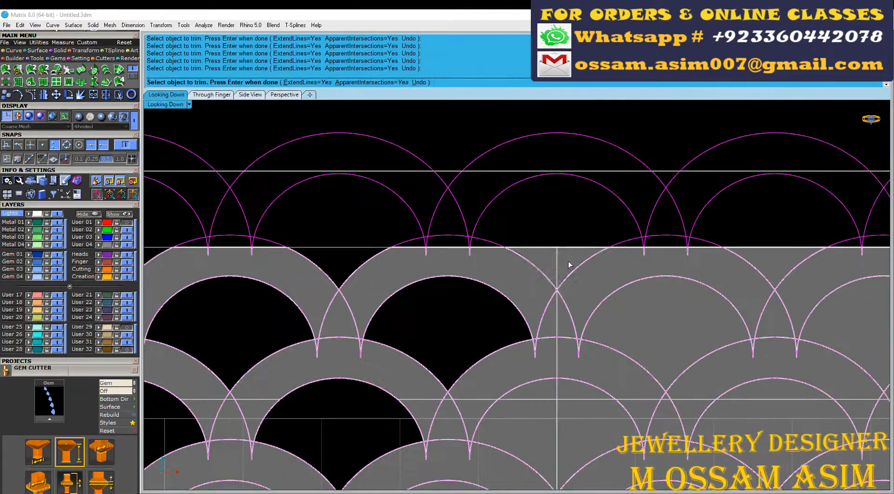
pyautogui.click(568, 265)
pyautogui.click(559, 410)
pyautogui.click(666, 322)
pyautogui.click(752, 412)
pyautogui.scroll(-6, 768, 311)
pyautogui.scroll(6, 714, 298)
pyautogui.click(627, 261)
pyautogui.click(713, 297)
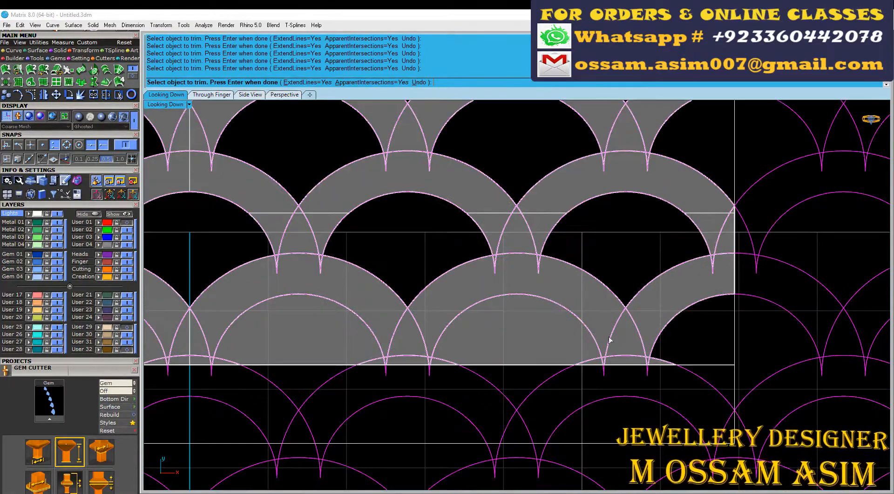
pyautogui.click(554, 336)
pyautogui.click(321, 333)
pyautogui.moveTo(242, 331); pyautogui.dragTo(604, 331, button='right')
pyautogui.click(466, 331)
pyautogui.click(247, 333)
pyautogui.moveTo(200, 335); pyautogui.dragTo(578, 343, button='right')
pyautogui.click(409, 354)
pyautogui.press('Return')
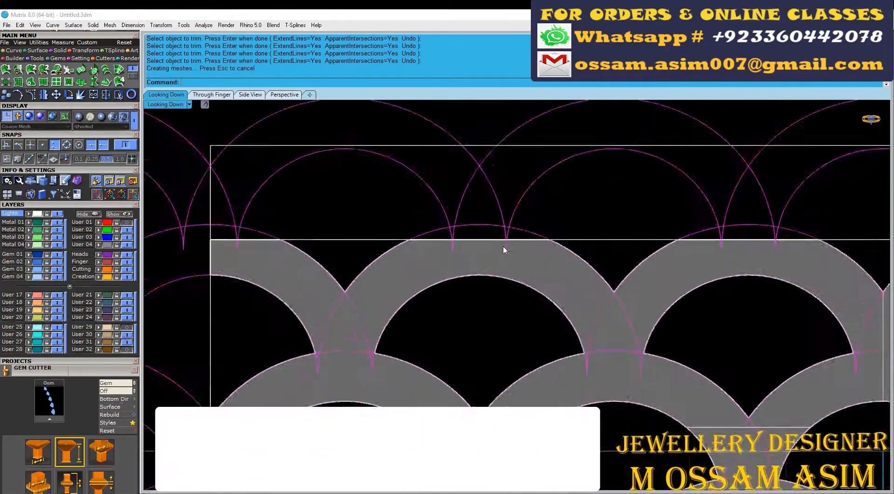
# Step: Stretch the trimmed scallop surface slightly in height so that it overlaps the inner outline above and below
pyautogui.scroll(-4, 503, 245)
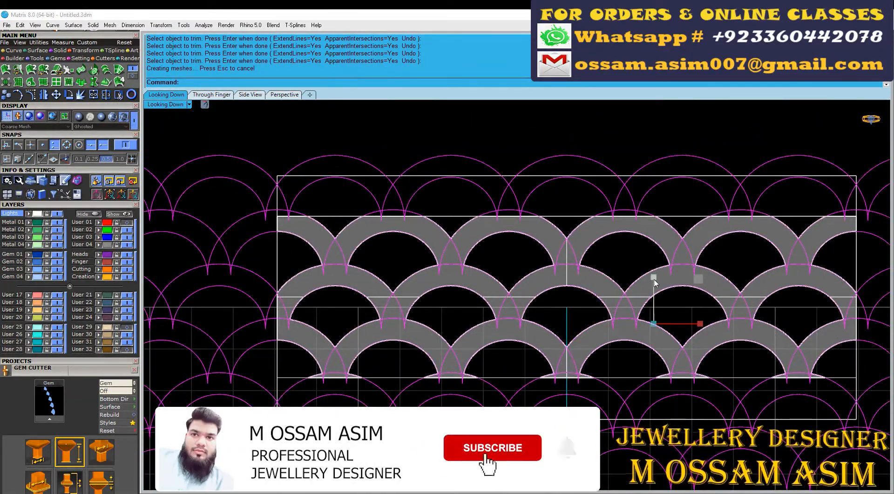
pyautogui.moveTo(566, 251); pyautogui.dragTo(566, 248)
pyautogui.scroll(6, 326, 186)
pyautogui.moveTo(315, 236); pyautogui.dragTo(328, 222, button='right')
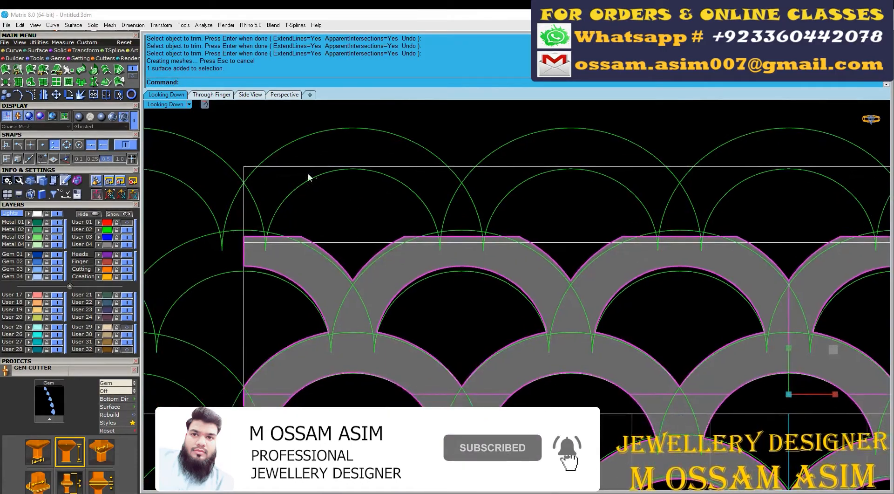
# Step: Join the four curves of the full outer outline and fill them with a planar base surface
pyautogui.scroll(6, 308, 173)
pyautogui.click(308, 162)
pyautogui.scroll(-5, 279, 177)
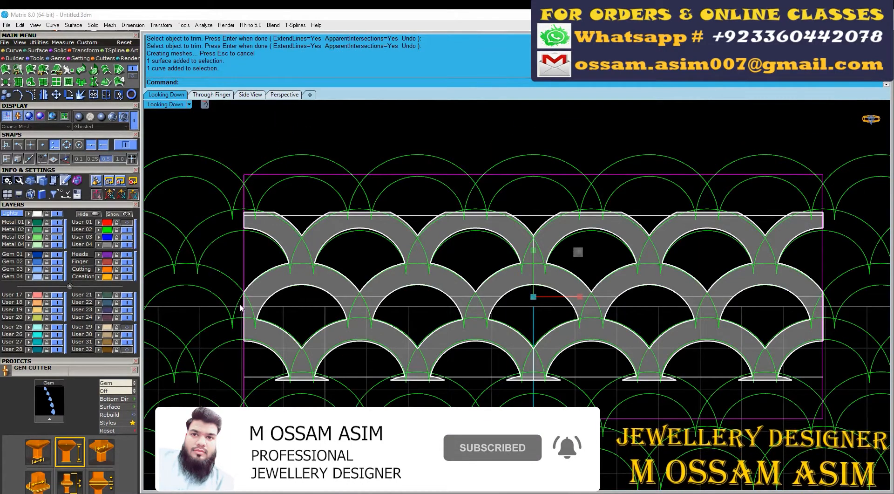
pyautogui.moveTo(241, 305); pyautogui.dragTo(244, 323, button='right')
pyautogui.click(81, 94)
pyautogui.click(30, 69)
pyautogui.press('Return')
pyautogui.scroll(3, 267, 231)
# Step: Assign the trimmed scallop surface to the User 03 layer
pyautogui.click(288, 251)
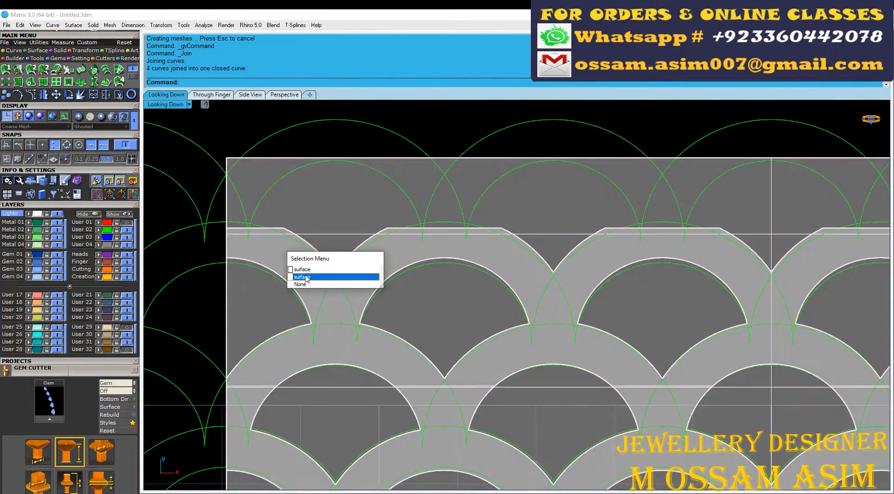
pyautogui.click(300, 276)
pyautogui.rightClick(83, 237)
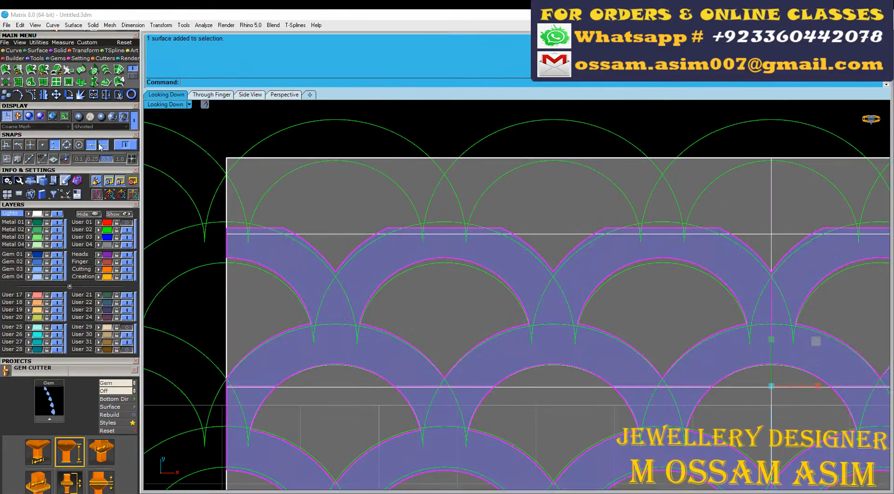
# Step: Flow a non-rigid copy of the scallop surface from the planar base onto the head's side face and assign it to the Creation layer
pyautogui.click(82, 70)
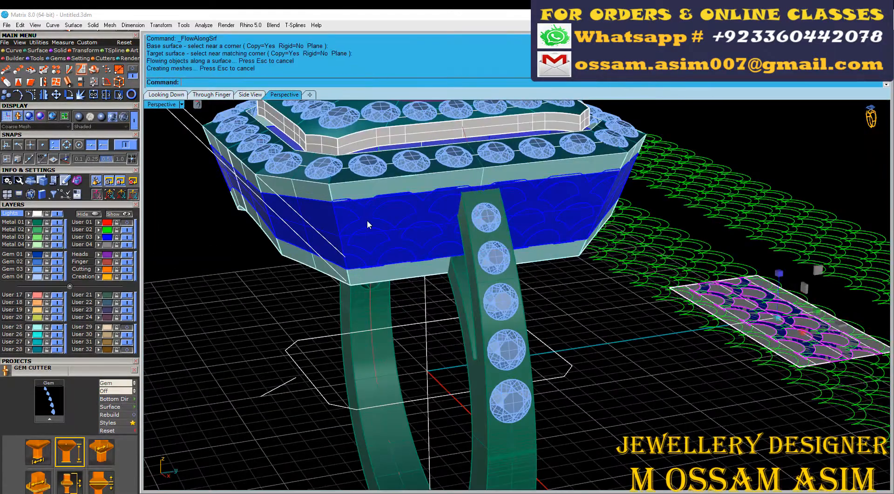
pyautogui.click(448, 243)
pyautogui.click(461, 268)
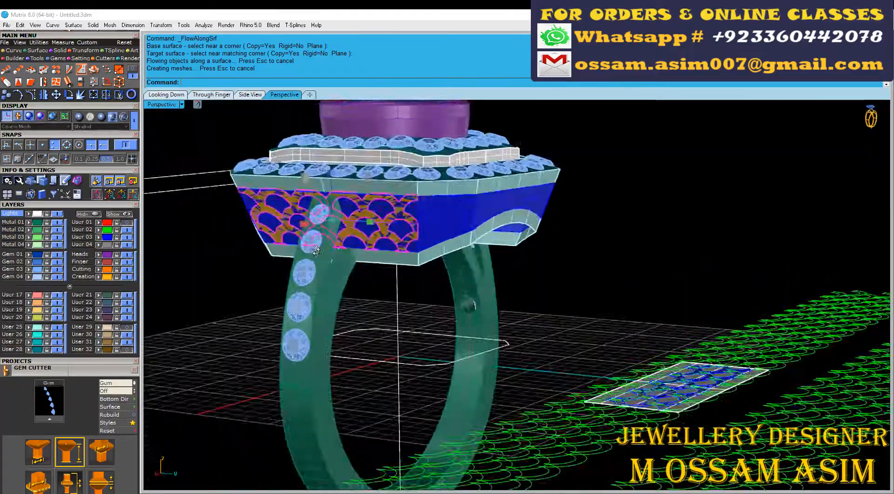
pyautogui.scroll(5, 434, 229)
# Step: Create UV curves from the angled corner face beside the scalloped side wall
pyautogui.moveTo(434, 228); pyautogui.dragTo(336, 233, button='right')
pyautogui.scroll(-5, 335, 233)
pyautogui.moveTo(457, 214); pyautogui.dragTo(400, 214, button='right')
pyautogui.scroll(4, 489, 295)
pyautogui.click(396, 205)
pyautogui.scroll(3, 69, 209)
pyautogui.scroll(-4, 308, 164)
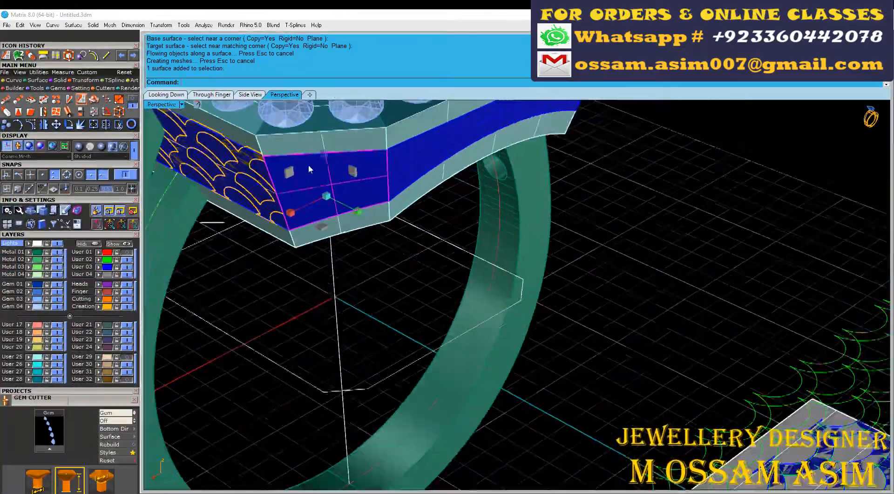
pyautogui.scroll(4, 321, 186)
pyautogui.scroll(-2, 339, 230)
pyautogui.moveTo(339, 229); pyautogui.dragTo(345, 243, button='right')
pyautogui.scroll(6, 214, 144)
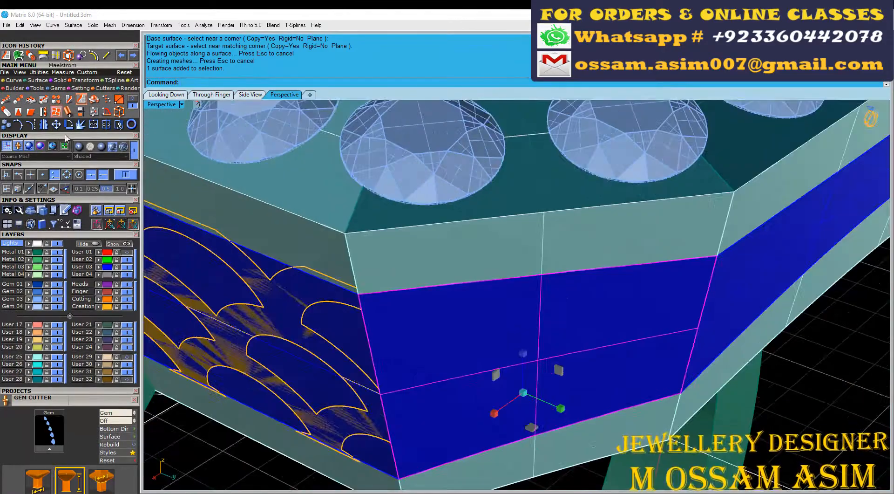
pyautogui.click(81, 99)
pyautogui.rightClick(423, 339)
pyautogui.scroll(-7, 423, 339)
pyautogui.scroll(6, 439, 274)
# Step: Rotate the corner face's UV curves about their end point with Copy=No
pyautogui.hotkey('ctrl', 'r')
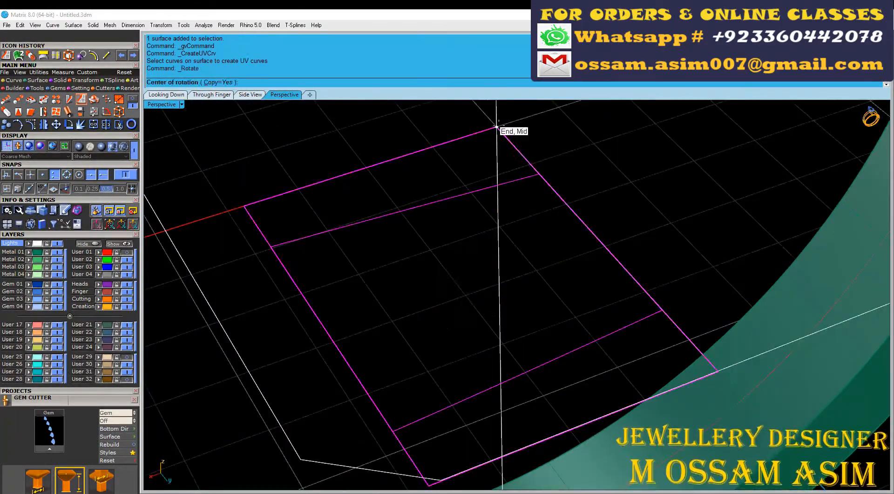
pyautogui.click(499, 129)
pyautogui.scroll(-3, 515, 168)
pyautogui.click(573, 234)
pyautogui.click(249, 83)
pyautogui.click(601, 179)
# Step: Try placing the corner face's UV curves over the green scallop pattern beside the planar base, viewed from above
pyautogui.scroll(-8, 554, 209)
pyautogui.moveTo(438, 215); pyautogui.dragTo(512, 237, button='right')
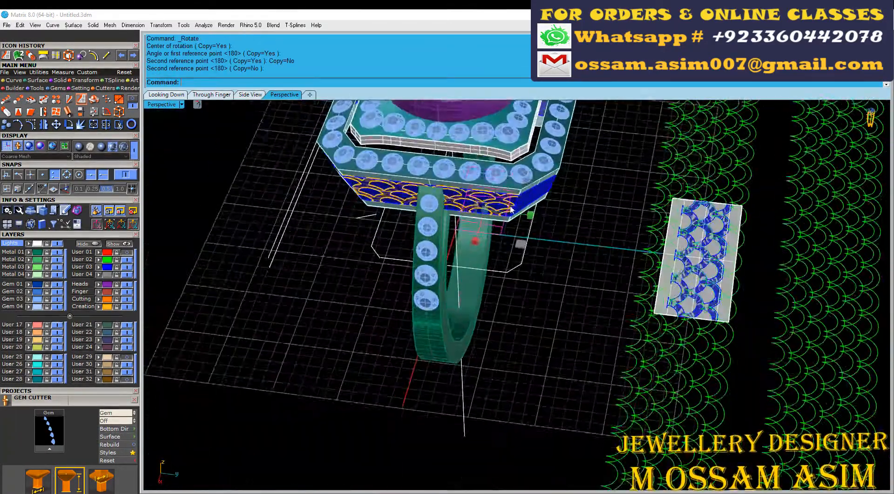
pyautogui.scroll(-2, 512, 239)
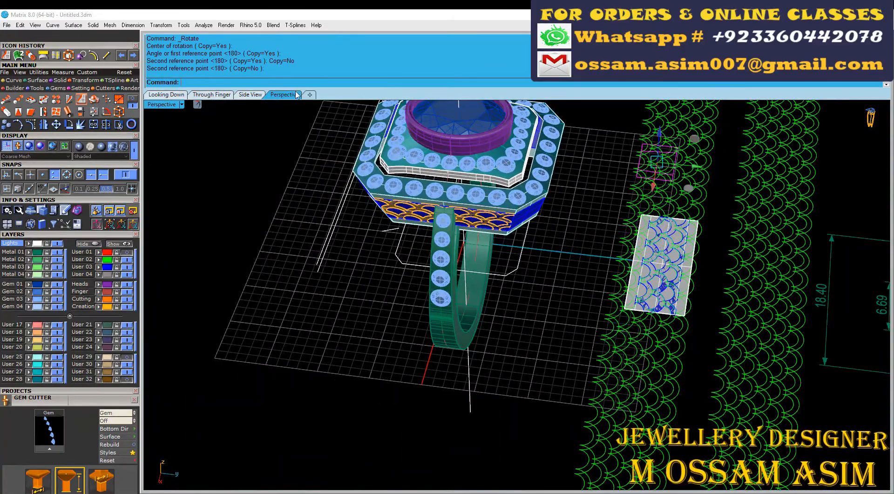
pyautogui.click(167, 94)
pyautogui.scroll(6, 380, 337)
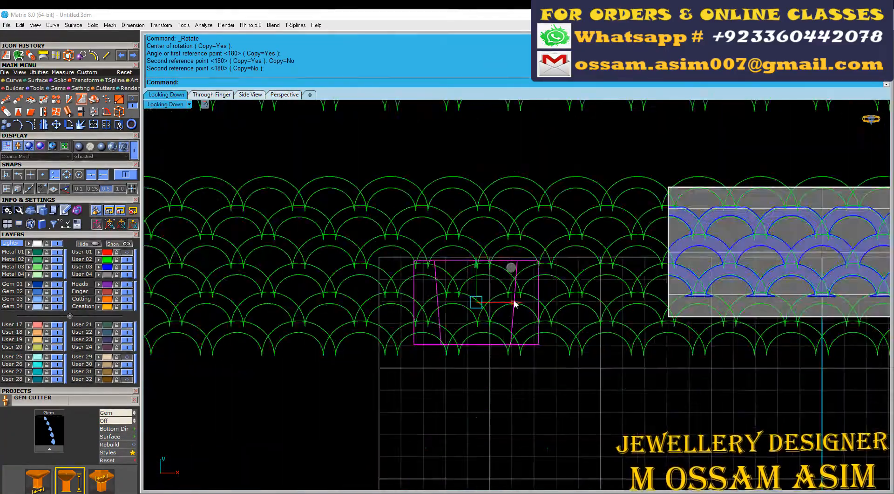
pyautogui.scroll(-3, 515, 303)
pyautogui.scroll(6, 439, 296)
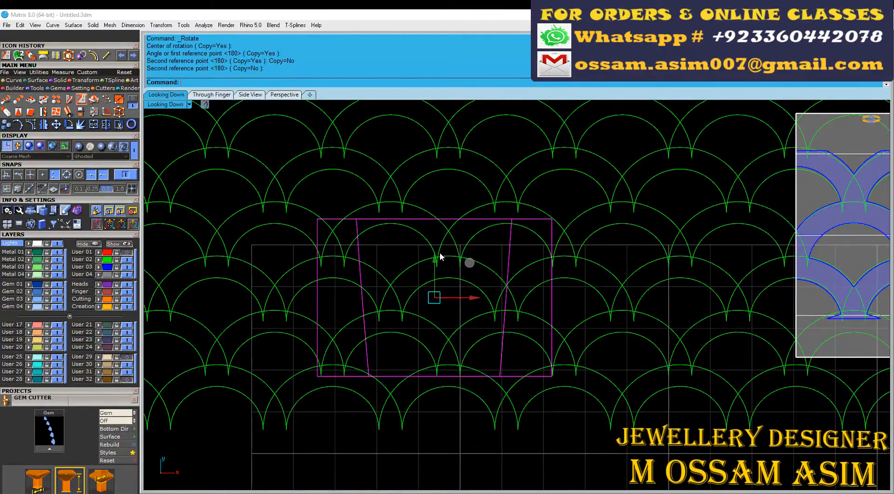
# Step: Undo the last placement changes made to the corner face's UV curves
pyautogui.hotkey('ctrl', 'z')
pyautogui.hotkey('ctrl', 'z')
pyautogui.hotkey('ctrl', 'z')
pyautogui.scroll(-3, 439, 255)
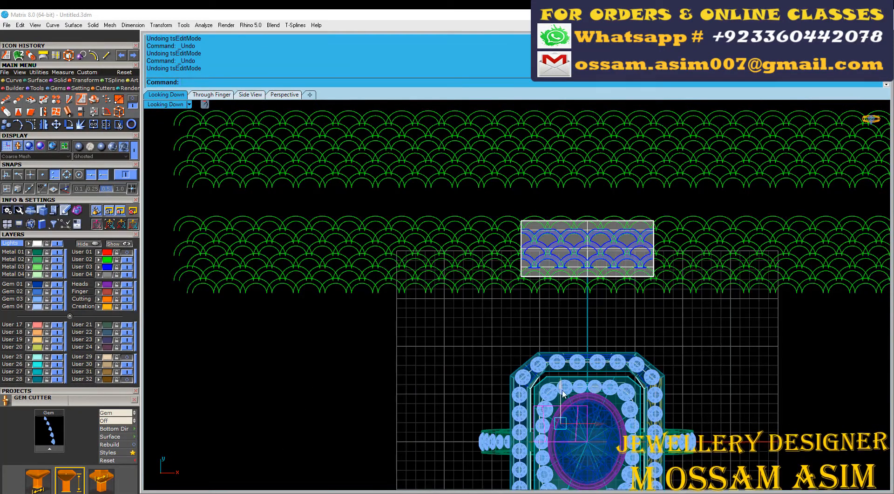
# Step: Move the corner face's UV curves up toward the planar base and rotate them 90 degrees with Copy=No
pyautogui.moveTo(562, 393); pyautogui.dragTo(562, 292)
pyautogui.scroll(10, 539, 307)
pyautogui.hotkey('ctrl', 'r')
pyautogui.click(527, 306)
pyautogui.click(713, 305)
pyautogui.scroll(-2, 714, 305)
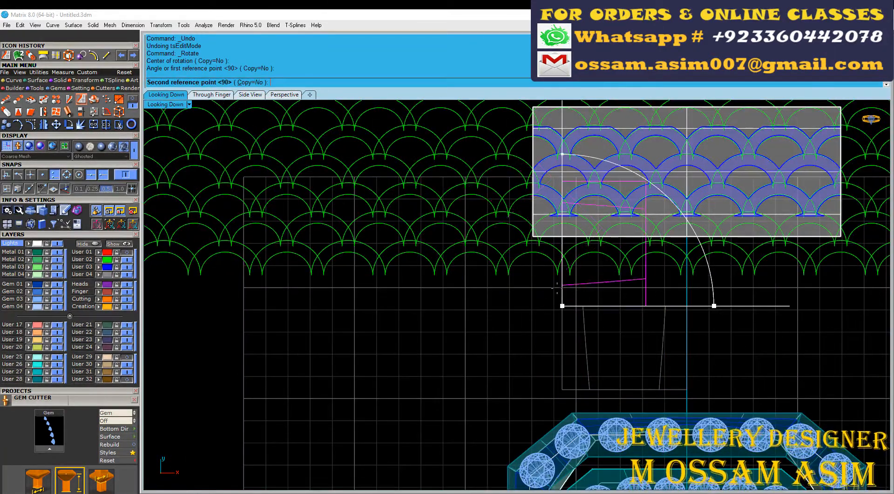
pyautogui.scroll(4, 442, 158)
# Step: Move the UV curves so their lower right corner snaps to the planar base's lower left corner
pyautogui.moveTo(442, 158); pyautogui.dragTo(456, 242, button='right')
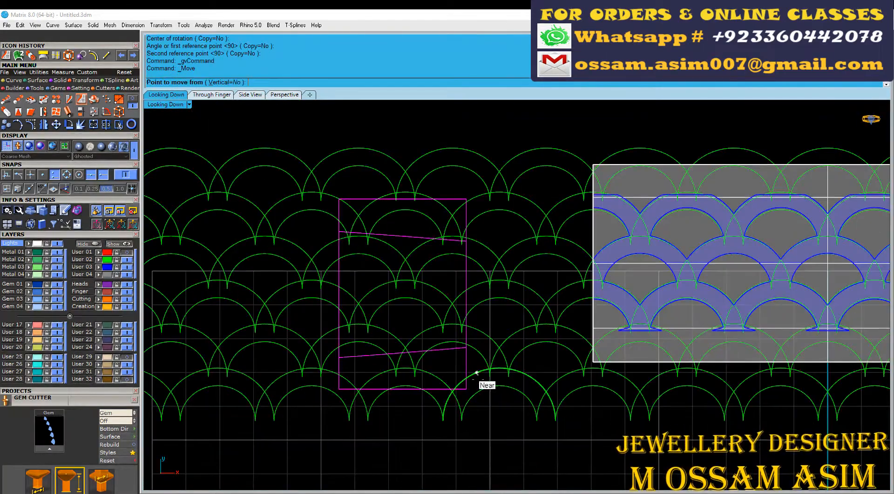
pyautogui.click(592, 362)
pyautogui.scroll(4, 521, 189)
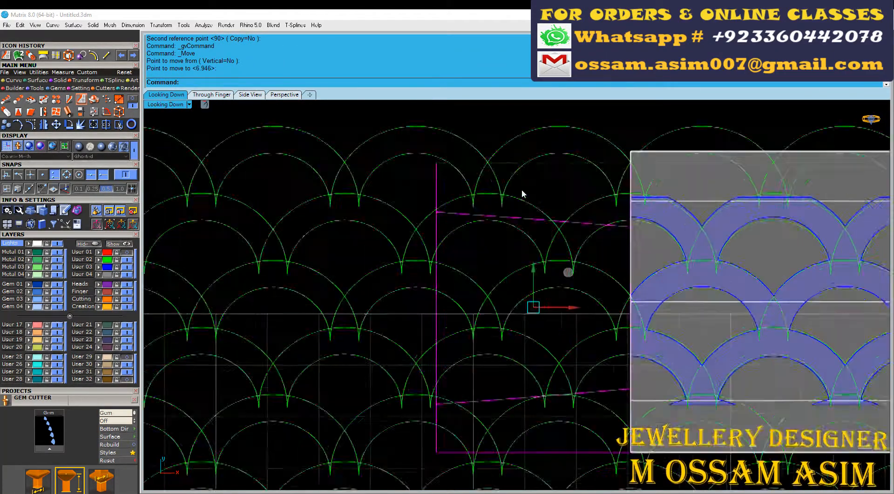
# Step: Mirror the UV curves in place about their vertical centerline and delete the original set
pyautogui.scroll(-4, 489, 217)
pyautogui.click(518, 185)
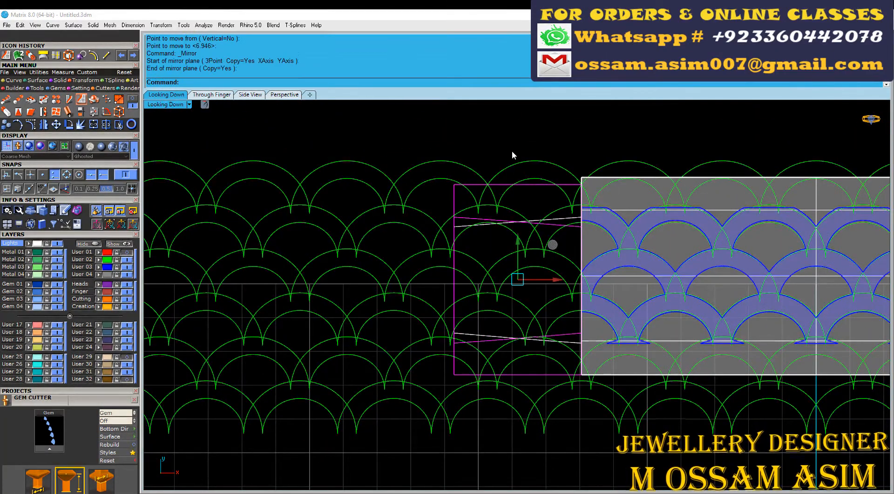
pyautogui.press('Delete')
pyautogui.scroll(6, 536, 278)
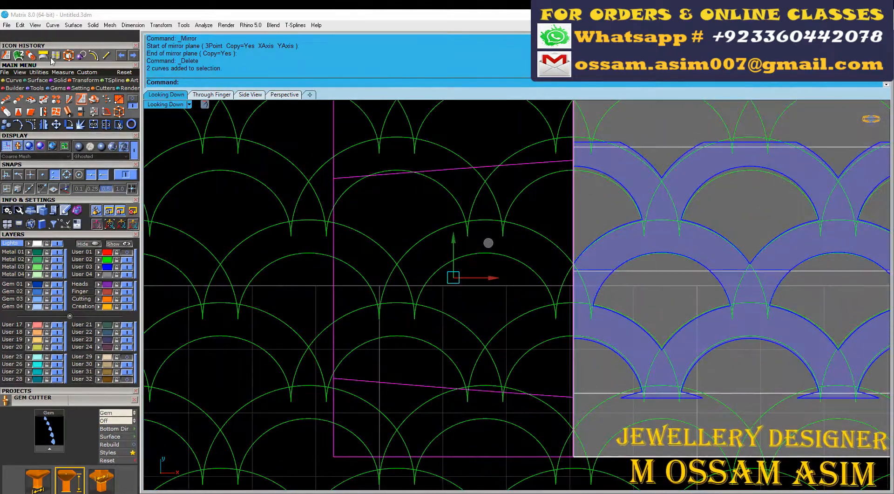
# Step: Scale the UV curves vertically with Scale1D to match the planar base's height, and explode the outer rectangle
pyautogui.click(573, 456)
pyautogui.moveTo(577, 104); pyautogui.dragTo(586, 260, button='right')
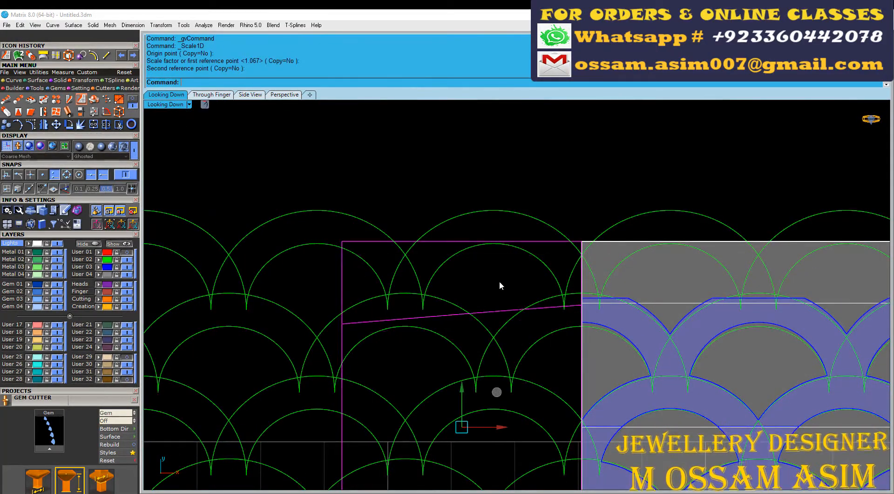
pyautogui.scroll(-7, 499, 286)
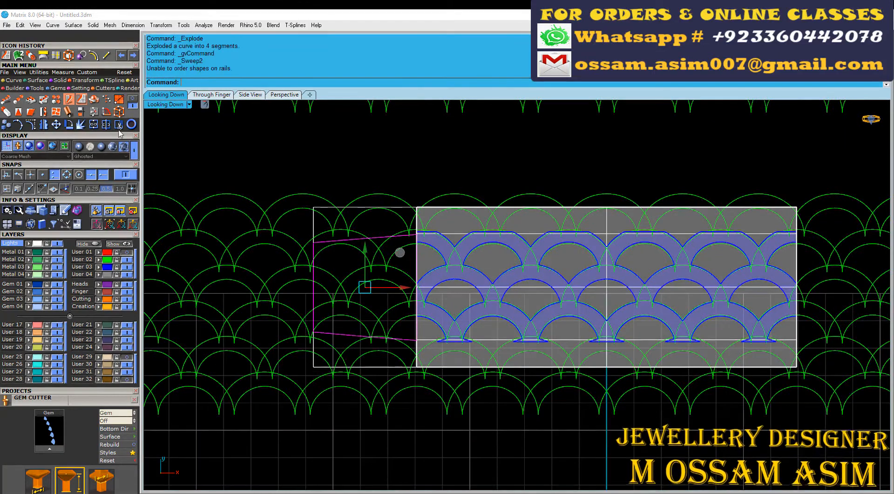
# Step: Hide the User 02 and Lights layers and make Metal 01 the current layer, isolating the corner outline and scallop surface
pyautogui.scroll(6, 306, 240)
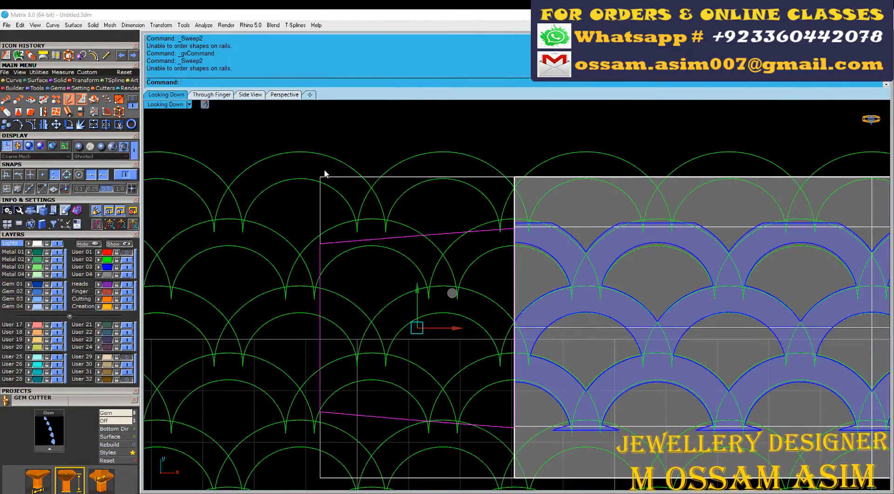
pyautogui.click(127, 259)
pyautogui.click(21, 252)
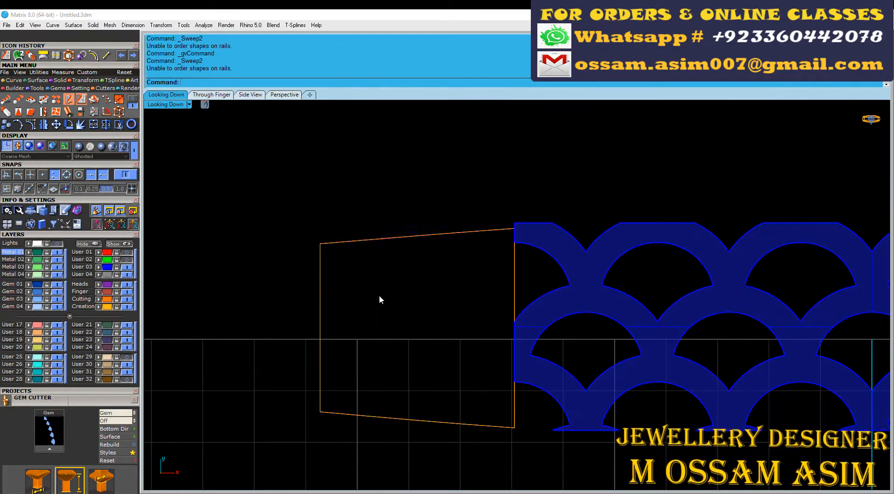
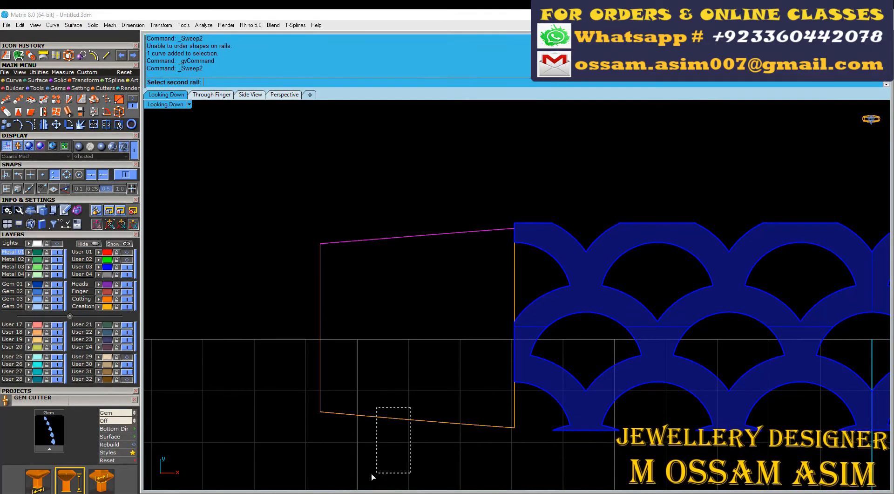
# Step: Build surfaces inside the tapered corner outline and the outer rectangle with Sweep2
pyautogui.press('Return')
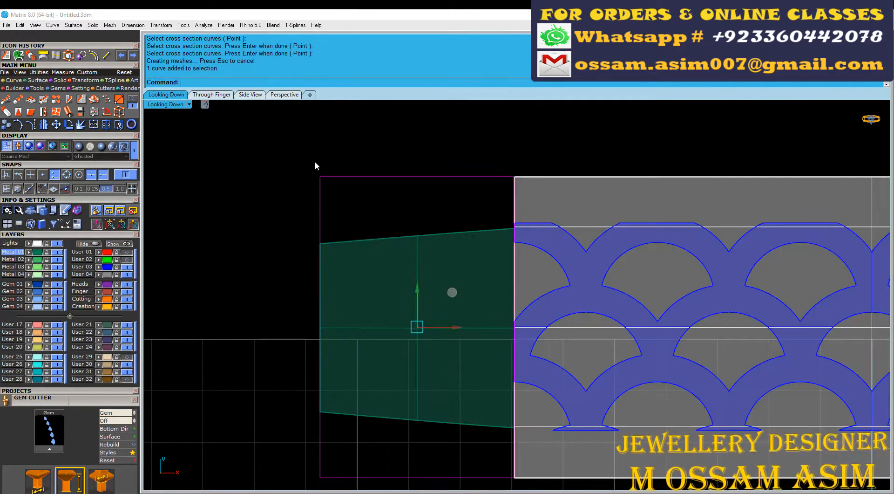
pyautogui.click(18, 55)
pyautogui.press('Return')
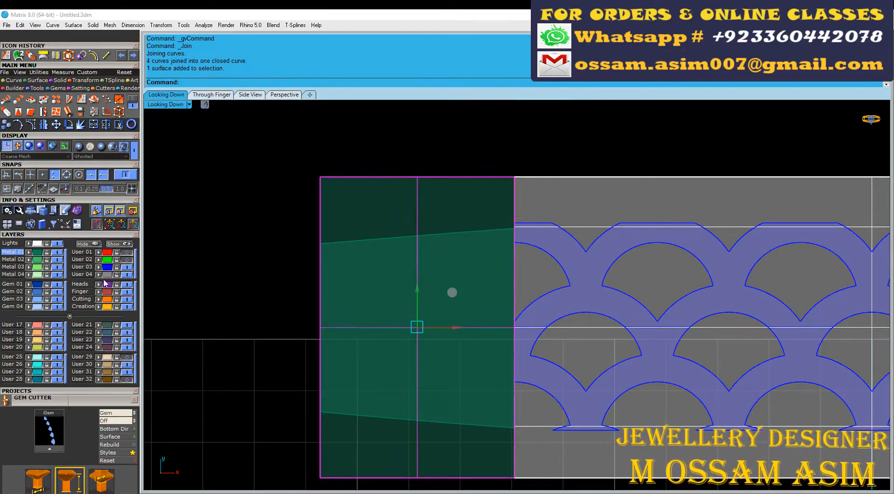
# Step: Assign the rectangular base surface to User 04, hide that layer and show the scallop curves on User 02
pyautogui.click(99, 275)
pyautogui.scroll(4, 367, 243)
pyautogui.click(382, 283)
pyautogui.scroll(-10, 401, 301)
pyautogui.click(127, 274)
pyautogui.click(127, 260)
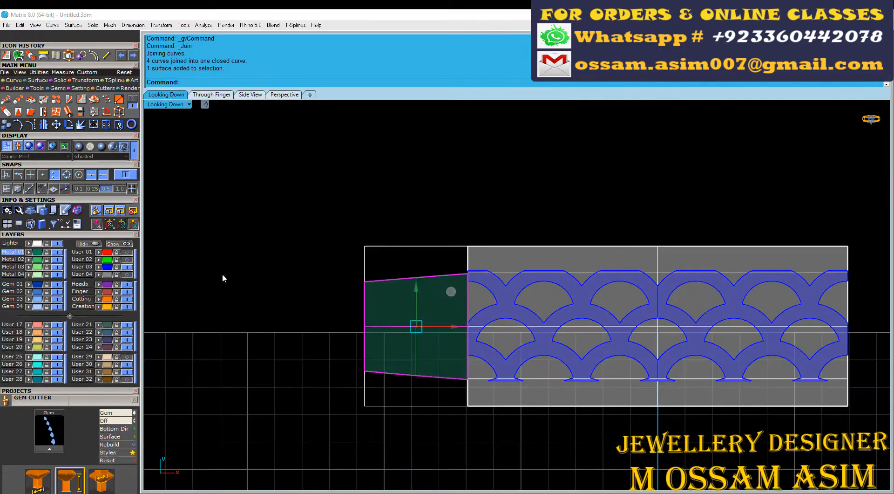
# Step: Trim the tapered corner surface with the green scallop curves, removing the areas inside and above the arches
pyautogui.click(233, 271)
pyautogui.scroll(6, 374, 319)
pyautogui.click(378, 270)
pyautogui.click(368, 266)
pyautogui.click(119, 124)
pyautogui.scroll(1, 438, 275)
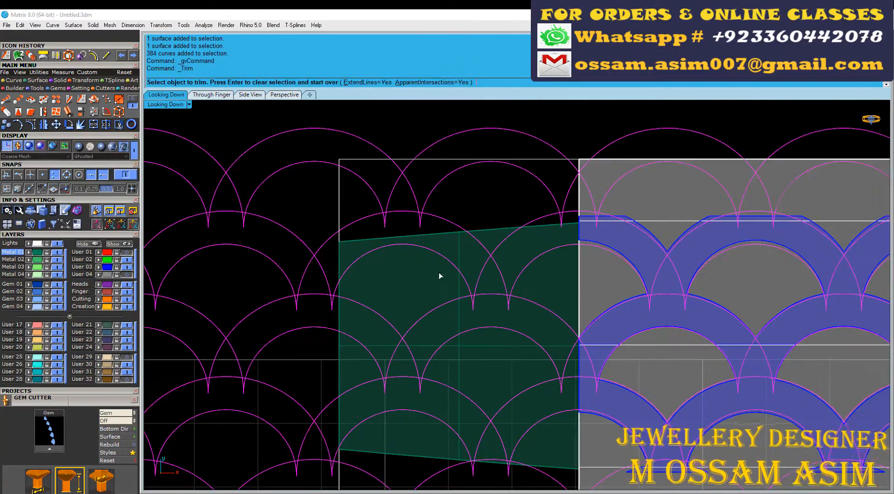
pyautogui.click(407, 275)
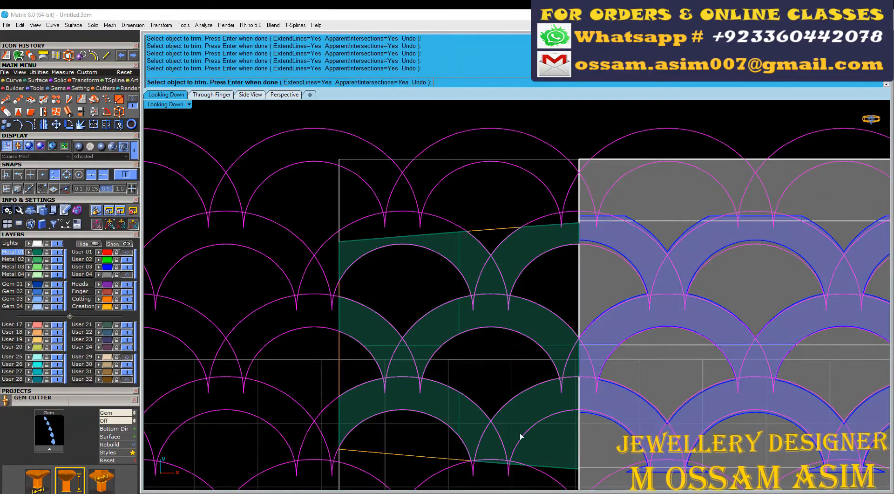
pyautogui.click(530, 439)
pyautogui.rightClick(502, 355)
# Step: Show User 04 and try to flow the trimmed scallop surface from the rectangular base onto the head's corner wall
pyautogui.scroll(-2, 501, 355)
pyautogui.press('Escape')
pyautogui.click(127, 274)
pyautogui.scroll(2, 439, 258)
pyautogui.click(475, 277)
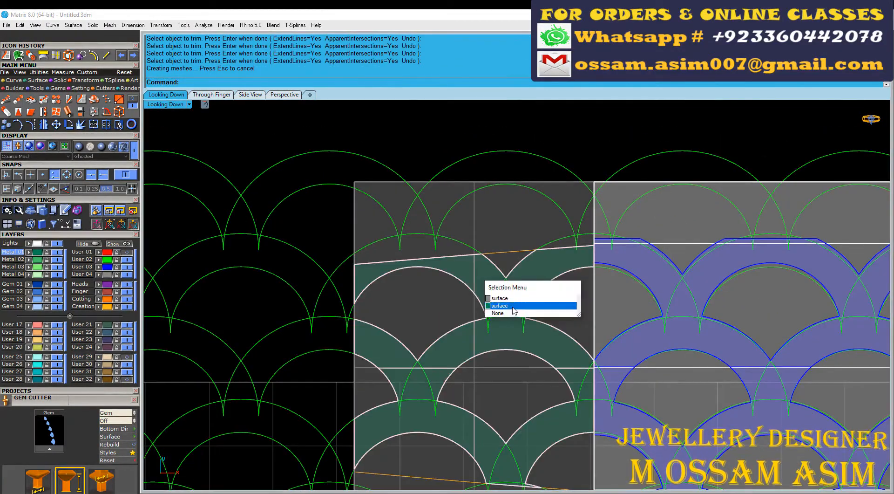
pyautogui.scroll(2, 474, 278)
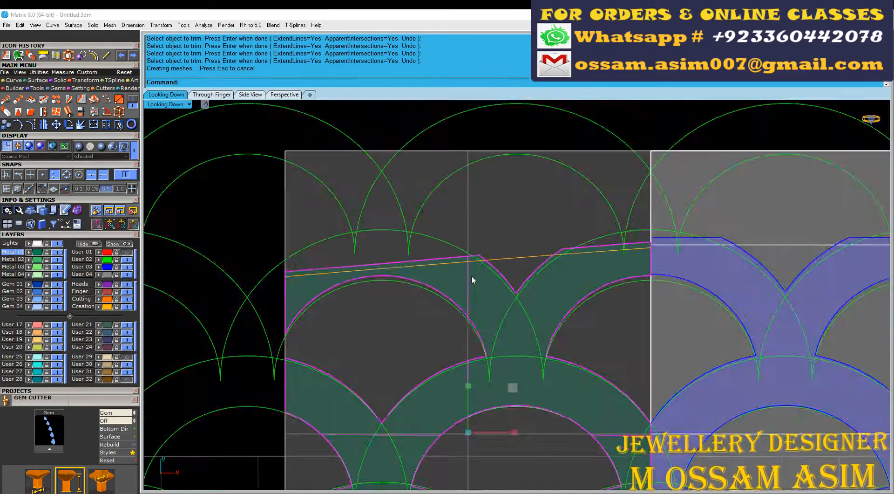
pyautogui.scroll(-2, 406, 288)
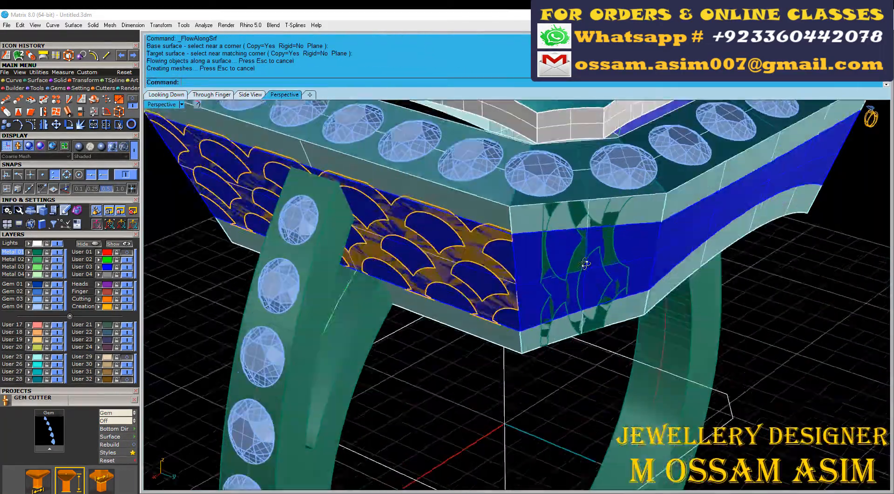
# Step: Undo the surface flow and the scallop trim of the corner surface
pyautogui.hotkey('ctrl', 'z')
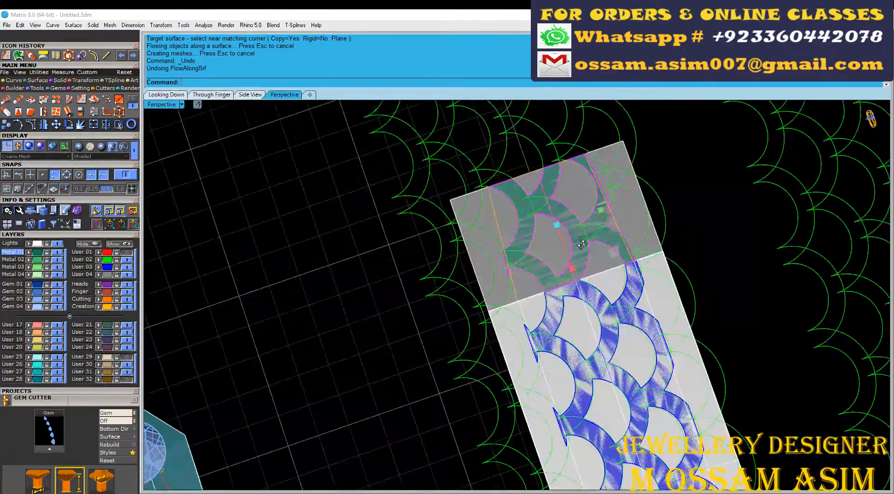
pyautogui.moveTo(581, 243); pyautogui.dragTo(503, 248, button='right')
pyautogui.hotkey('ctrl', 'z')
pyautogui.scroll(5, 481, 286)
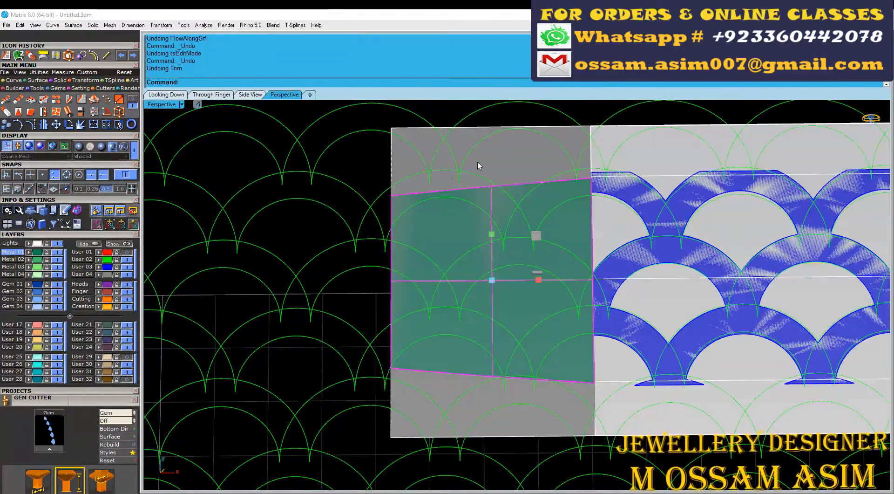
# Step: Rotate the tapered corner surface together with its rectangular base and outline by a quarter turn
pyautogui.click(393, 138)
pyautogui.keyDown('ctrl'); pyautogui.click(321, 326); pyautogui.keyUp('ctrl')
pyautogui.scroll(-6, 320, 319)
pyautogui.scroll(-4, 396, 328)
pyautogui.hotkey('ctrl', 'r')
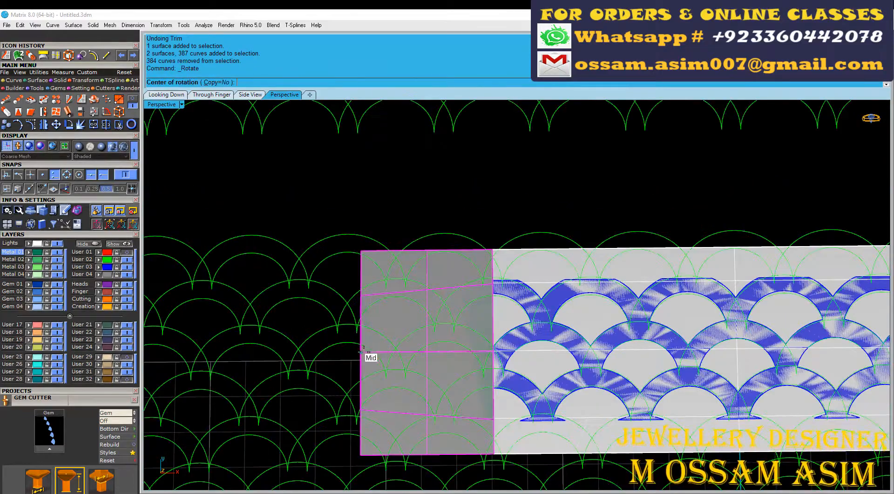
pyautogui.click(542, 352)
pyautogui.click(370, 210)
pyautogui.moveTo(361, 241); pyautogui.dragTo(371, 338)
pyautogui.moveTo(503, 298); pyautogui.dragTo(534, 283, button='right')
pyautogui.scroll(4, 336, 357)
pyautogui.keyDown('shift'); pyautogui.moveTo(336, 357); pyautogui.dragTo(475, 311, button='right'); pyautogui.keyUp('shift')
# Step: Move the rotated surfaces from their upper edge's midpoint to line up with the center of a scallop arch
pyautogui.click(168, 95)
pyautogui.scroll(14, 391, 175)
pyautogui.moveTo(390, 175); pyautogui.dragTo(535, 295, button='right')
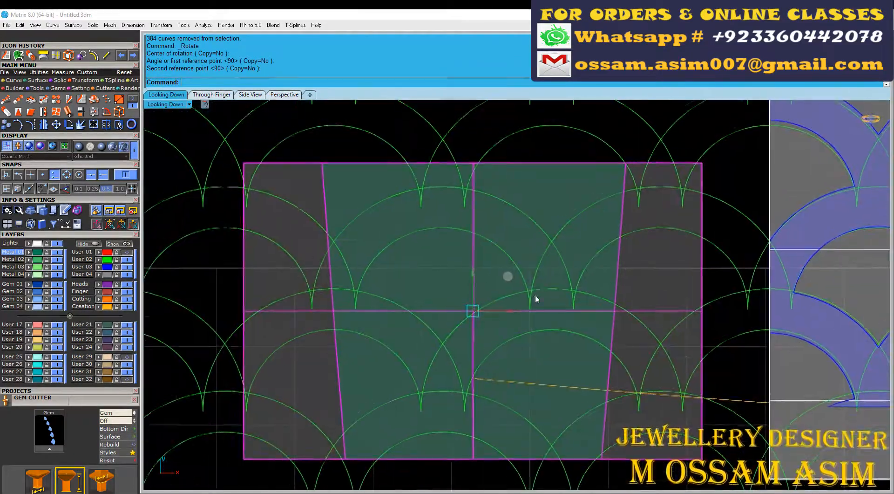
pyautogui.click(473, 163)
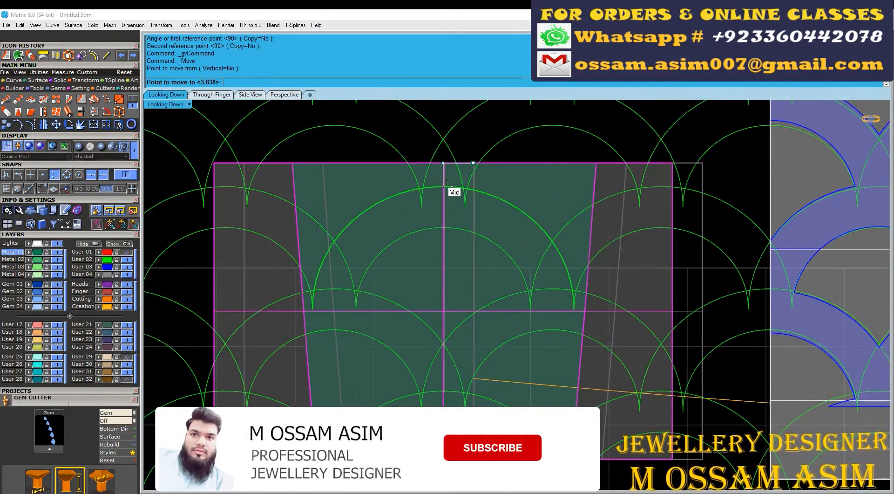
pyautogui.moveTo(332, 143); pyautogui.dragTo(418, 197, button='right')
# Step: Trim the rotated corner surface with the scallop curves, leaving only the bands between the arches
pyautogui.click(310, 189)
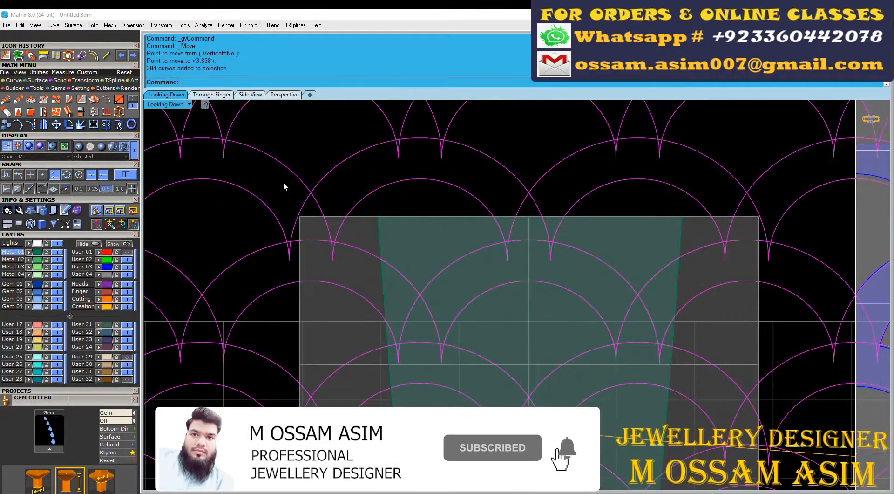
pyautogui.click(421, 253)
pyautogui.click(526, 326)
pyautogui.click(626, 252)
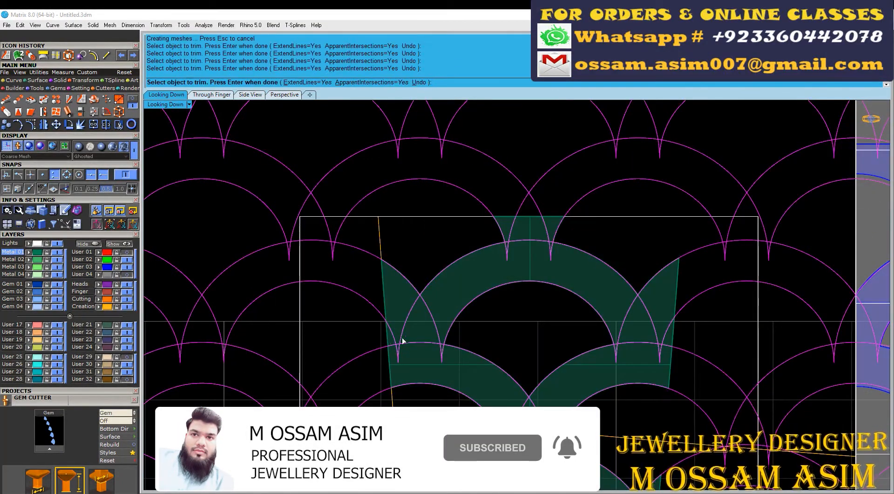
pyautogui.moveTo(402, 338); pyautogui.dragTo(331, 202, button='right')
pyautogui.click(458, 365)
pyautogui.scroll(-6, 592, 364)
pyautogui.rightClick(591, 363)
# Step: Show the rectangular base and flow the trimmed scallop surface from it onto the blue corner wall
pyautogui.click(582, 328)
pyautogui.click(559, 295)
pyautogui.scroll(6, 539, 268)
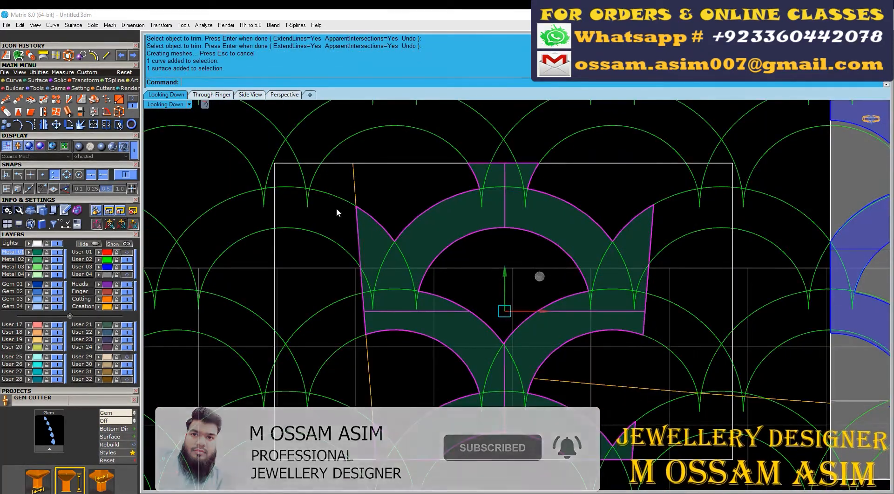
pyautogui.click(275, 191)
pyautogui.click(128, 278)
pyautogui.click(475, 232)
pyautogui.click(476, 234)
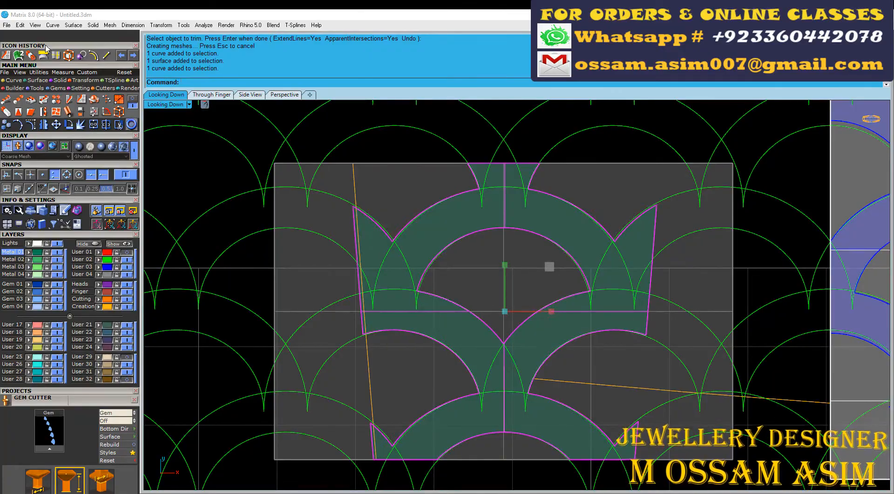
pyautogui.click(291, 182)
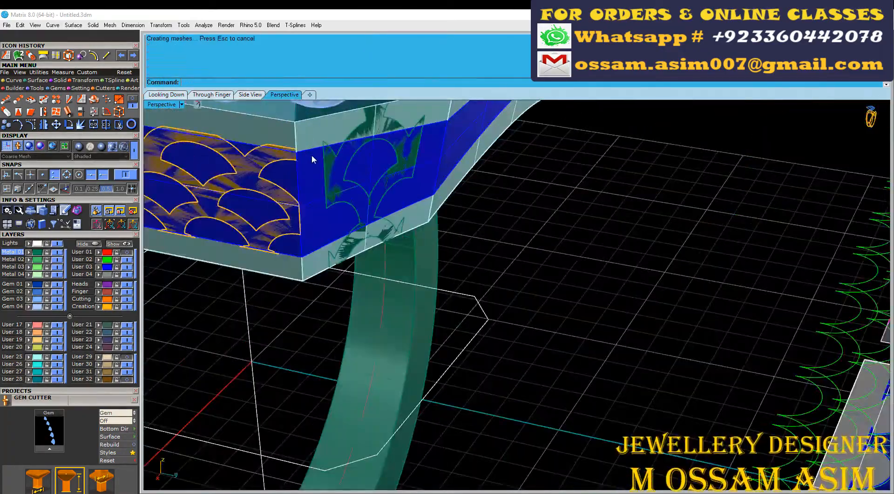
pyautogui.scroll(-4, 312, 155)
pyautogui.click(373, 177)
pyautogui.click(362, 174)
pyautogui.scroll(5, 361, 174)
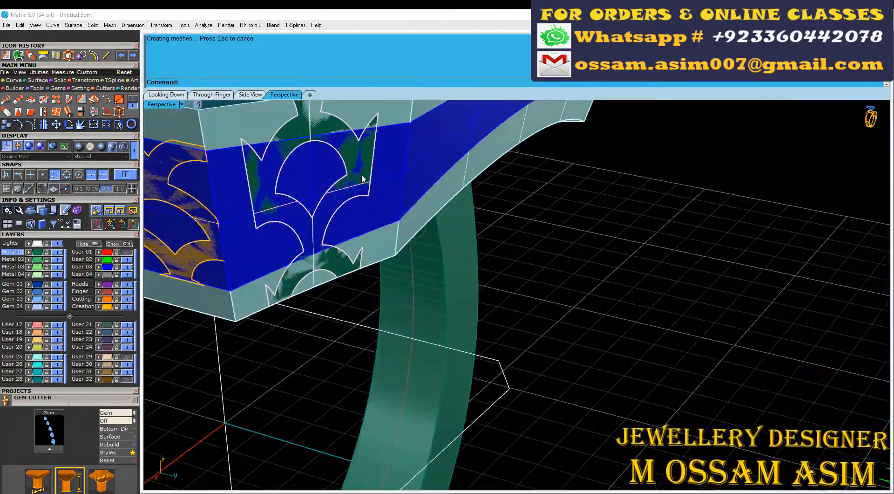
# Step: Delete the flowed scallop surface from the corner wall
pyautogui.click(361, 174)
pyautogui.click(387, 195)
pyautogui.scroll(-1, 388, 194)
pyautogui.scroll(-6, 387, 195)
pyautogui.press('Delete')
# Step: Delete the flat corner scallop piece together with its rectangular base surface and outline curves
pyautogui.click(367, 205)
pyautogui.moveTo(378, 219); pyautogui.dragTo(508, 257, button='right')
pyautogui.scroll(4, 573, 245)
pyautogui.moveTo(687, 213); pyautogui.dragTo(830, 344)
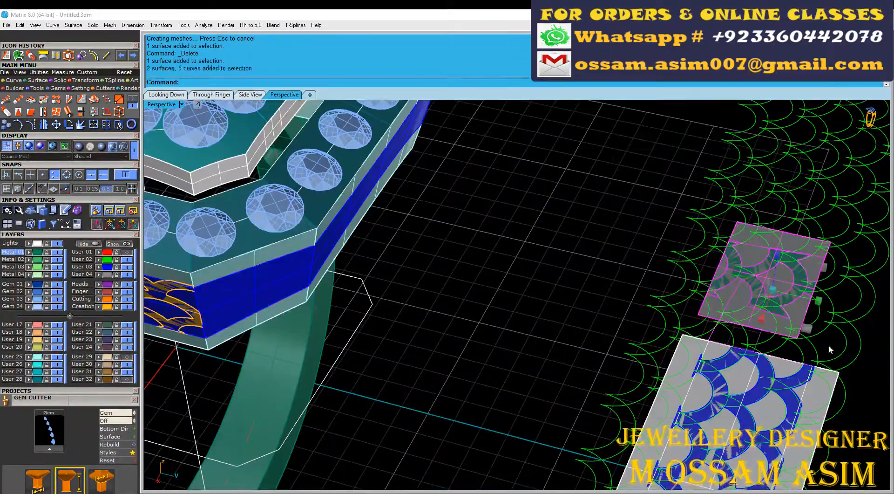
pyautogui.scroll(-6, 827, 345)
pyautogui.press('Delete')
# Step: Unroll the head's blue corner wall into a flat surface with UnrollSrfUV
pyautogui.scroll(4, 596, 340)
pyautogui.click(497, 285)
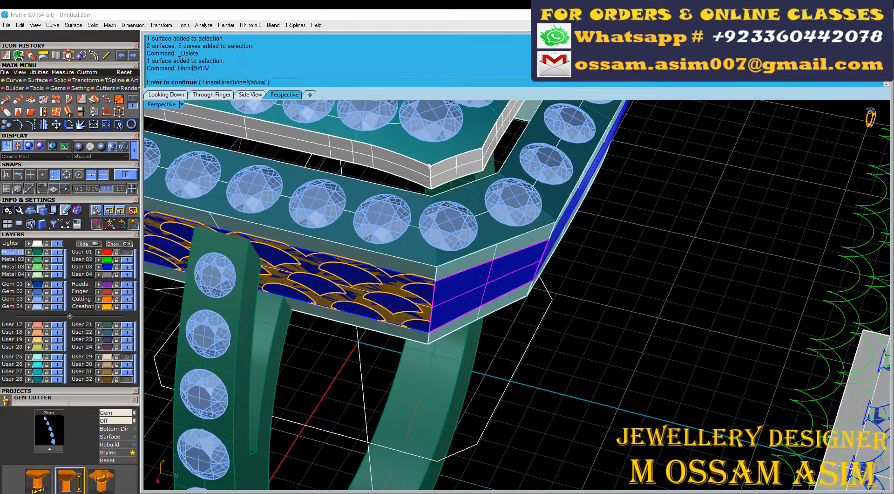
pyautogui.press('Return')
pyautogui.press('Return')
pyautogui.moveTo(417, 349); pyautogui.dragTo(585, 355, button='right')
pyautogui.click(434, 334)
# Step: Move the unrolled corner surface onto the scallop curves and rotate it so its wide edge is roughly level
pyautogui.scroll(-5, 447, 337)
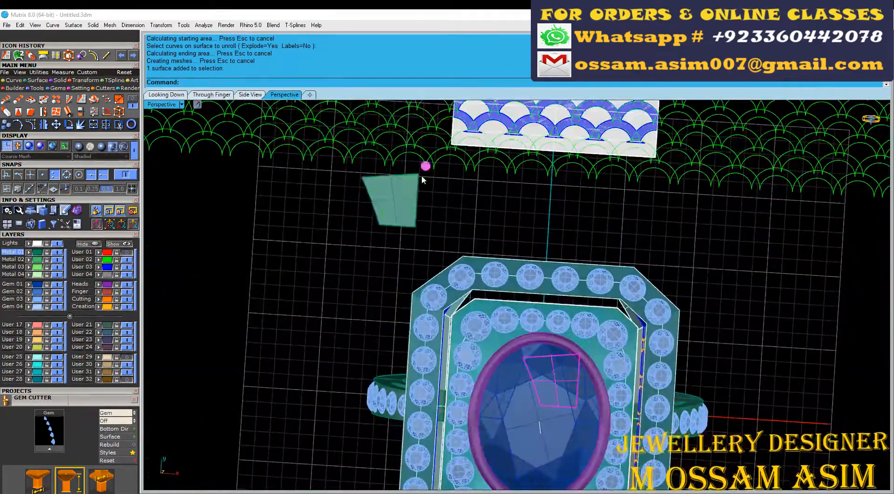
pyautogui.moveTo(422, 177); pyautogui.dragTo(432, 113)
pyautogui.keyDown('shift'); pyautogui.moveTo(424, 220); pyautogui.dragTo(418, 322, button='right'); pyautogui.keyUp('shift')
pyautogui.scroll(6, 398, 245)
pyautogui.click(411, 181)
pyautogui.press('Escape')
pyautogui.scroll(-2, 468, 205)
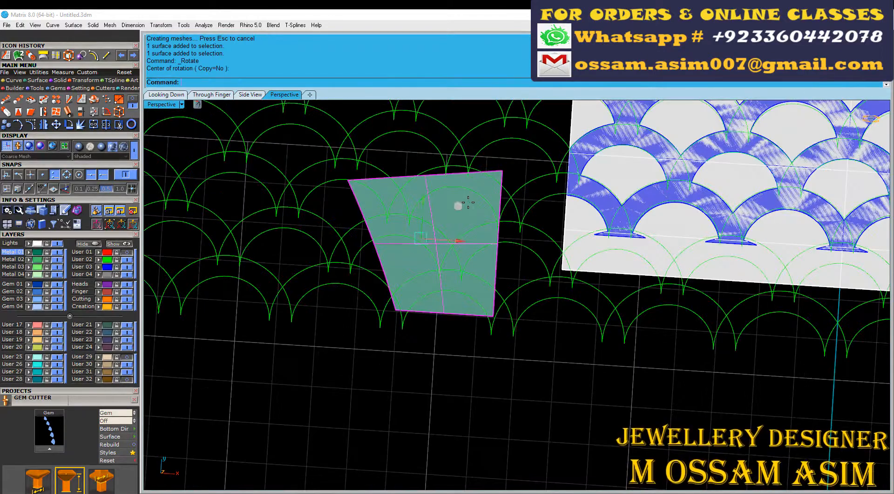
pyautogui.moveTo(474, 166); pyautogui.dragTo(464, 142)
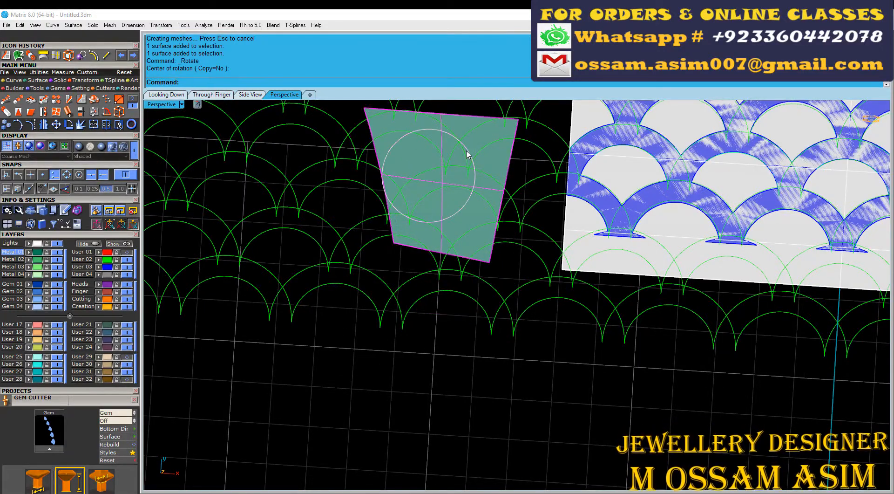
# Step: Copy the unrolled surface to the clipboard and trim the original with the scallop curves
pyautogui.click(165, 95)
pyautogui.scroll(12, 335, 186)
pyautogui.moveTo(335, 186); pyautogui.dragTo(407, 242, button='right')
pyautogui.scroll(7, 408, 227)
pyautogui.hotkey('ctrl', 'c')
pyautogui.click(354, 251)
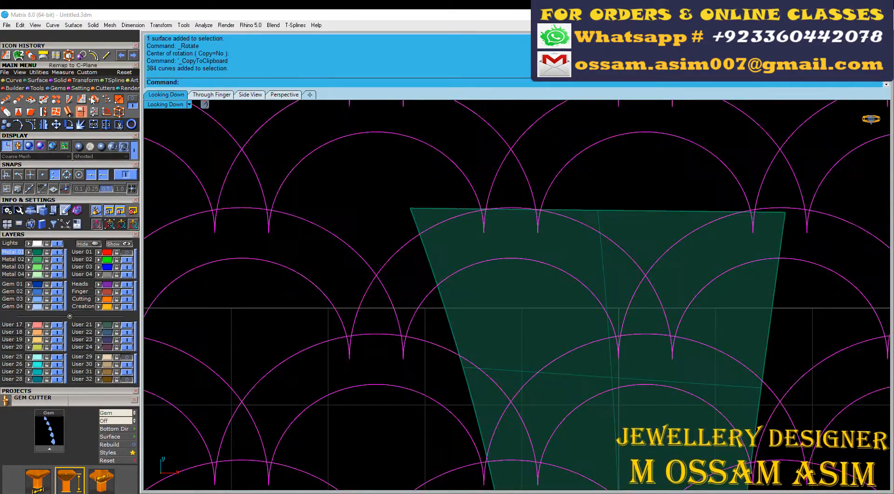
pyautogui.click(92, 100)
pyautogui.scroll(6, 390, 212)
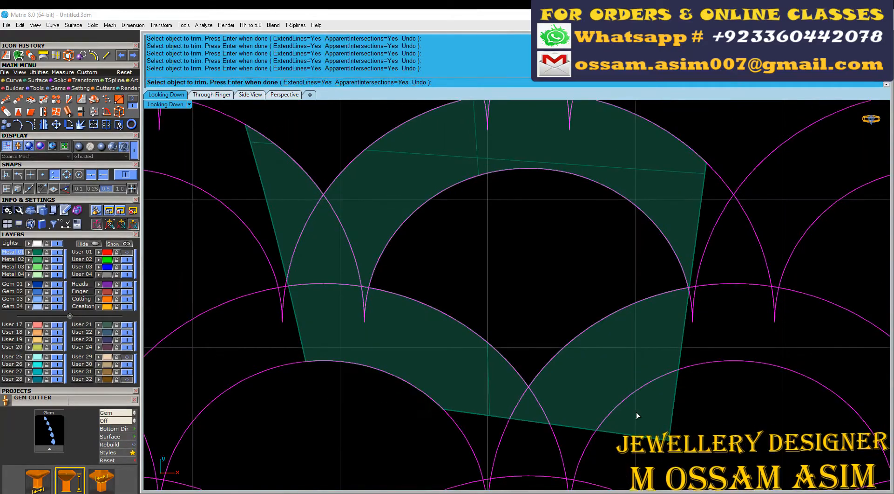
pyautogui.click(637, 413)
pyautogui.rightClick(637, 413)
# Step: Paste the untrimmed unrolled surface in place, assign the trimmed scallop surface to Lights and make that layer current
pyautogui.scroll(-4, 637, 413)
pyautogui.moveTo(556, 203); pyautogui.dragTo(595, 301, button='right')
pyautogui.hotkey('ctrl', 'v')
pyautogui.click(517, 218)
pyautogui.click(521, 242)
pyautogui.click(19, 243)
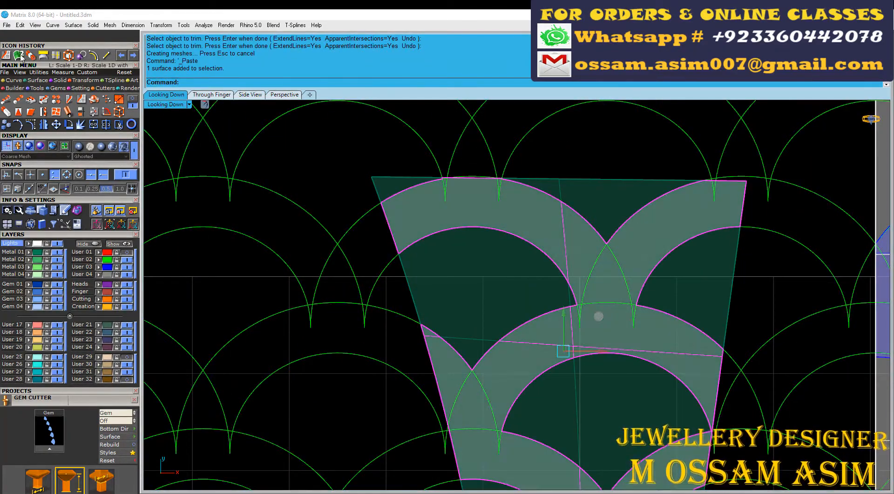
# Step: Try to flow the trimmed scallop surface from the unrolled base onto the head's corner wall
pyautogui.scroll(-5, 392, 185)
pyautogui.click(284, 95)
pyautogui.scroll(-4, 481, 309)
pyautogui.moveTo(481, 309); pyautogui.dragTo(344, 240, button='right')
pyautogui.click(270, 167)
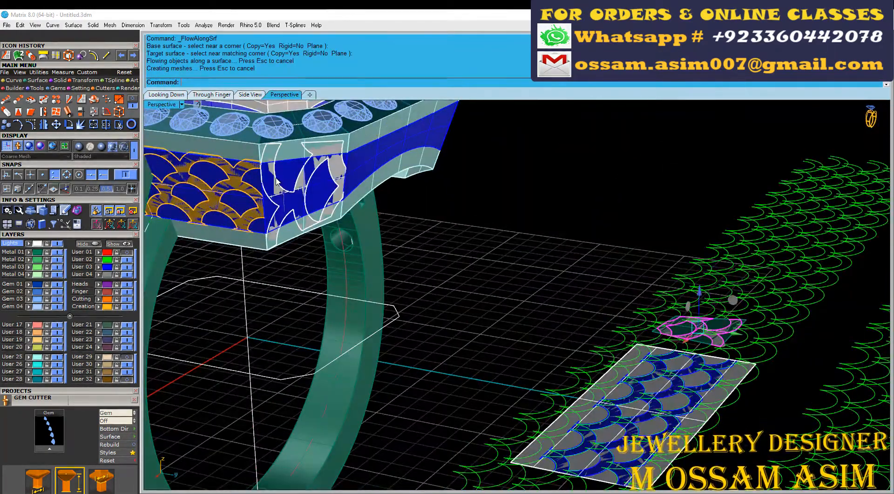
# Step: Undo the surface flow and delete the flat trimmed scallop surface
pyautogui.scroll(5, 294, 196)
pyautogui.scroll(-5, 320, 195)
pyautogui.moveTo(326, 200); pyautogui.dragTo(368, 268, button='right')
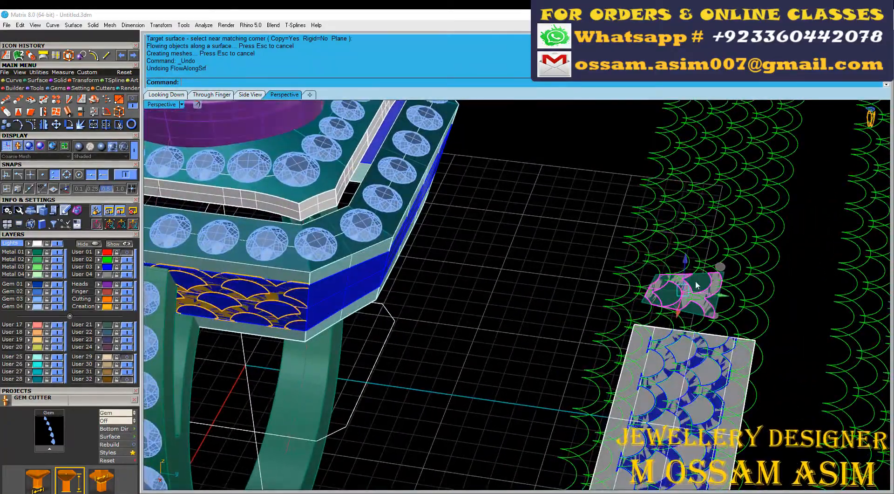
pyautogui.scroll(6, 520, 249)
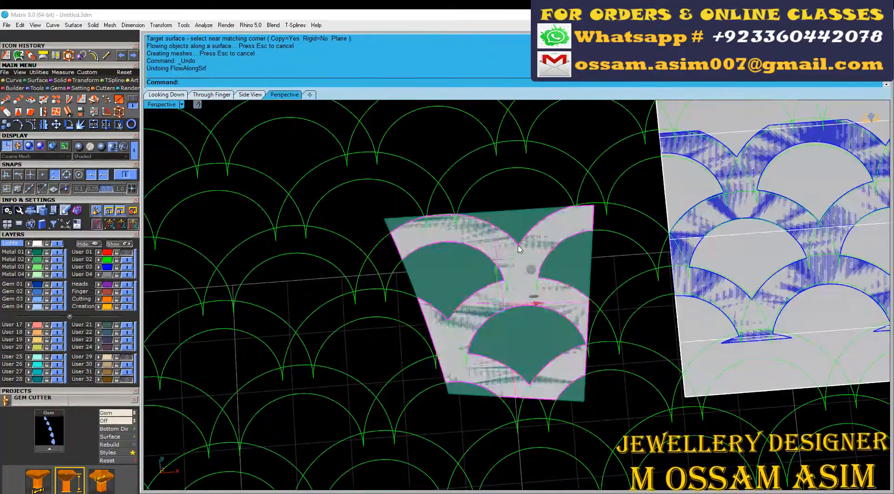
pyautogui.press('Delete')
# Step: Rotate the unrolled surface until its long side edge is vertical and reposition it centered on a scallop arch
pyautogui.click(469, 266)
pyautogui.scroll(4, 468, 266)
pyautogui.click(163, 95)
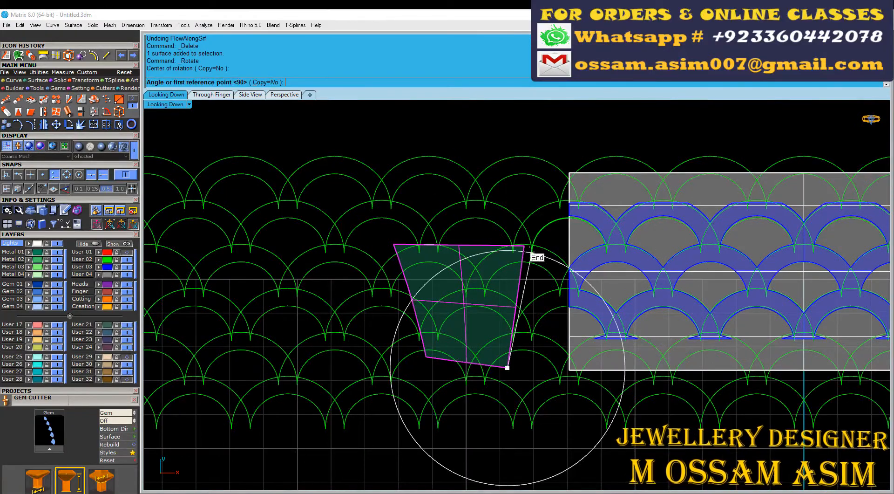
pyautogui.click(529, 246)
pyautogui.click(229, 280)
pyautogui.moveTo(479, 396); pyautogui.dragTo(349, 257)
pyautogui.scroll(4, 440, 269)
pyautogui.moveTo(356, 259); pyautogui.dragTo(437, 241, button='right')
# Step: Trim the repositioned unrolled surface with the scallop curves, removing the areas inside and between the arches
pyautogui.click(446, 242)
pyautogui.click(119, 124)
pyautogui.click(285, 151)
pyautogui.click(389, 218)
pyautogui.click(499, 150)
pyautogui.click(485, 304)
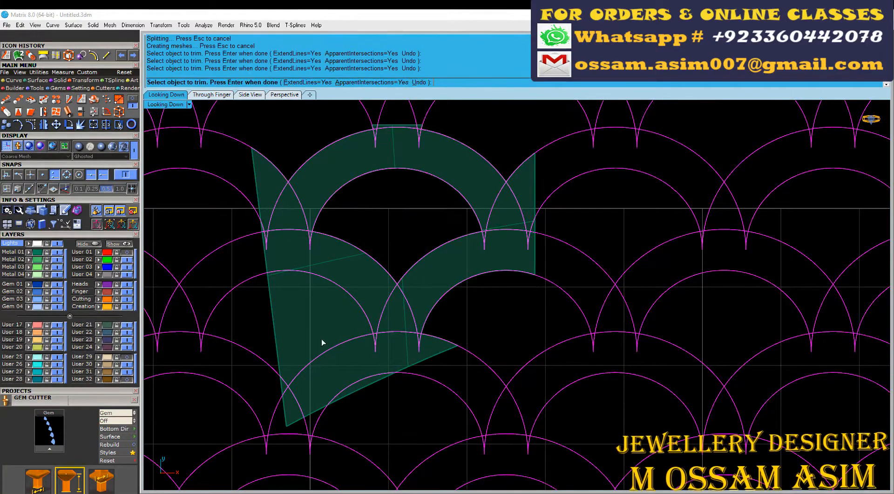
pyautogui.scroll(2, 443, 264)
# Step: Copy the trimmed scallop surface, undo the trim to restore the full base, and paste the trimmed copy over it
pyautogui.hotkey('ctrl', 'c')
pyautogui.hotkey('ctrl', 'z')
pyautogui.hotkey('ctrl', 'v')
# Step: Try to flow the pasted scallop surface from the restored unrolled base onto the corner wall, and undo it
pyautogui.scroll(-8, 444, 263)
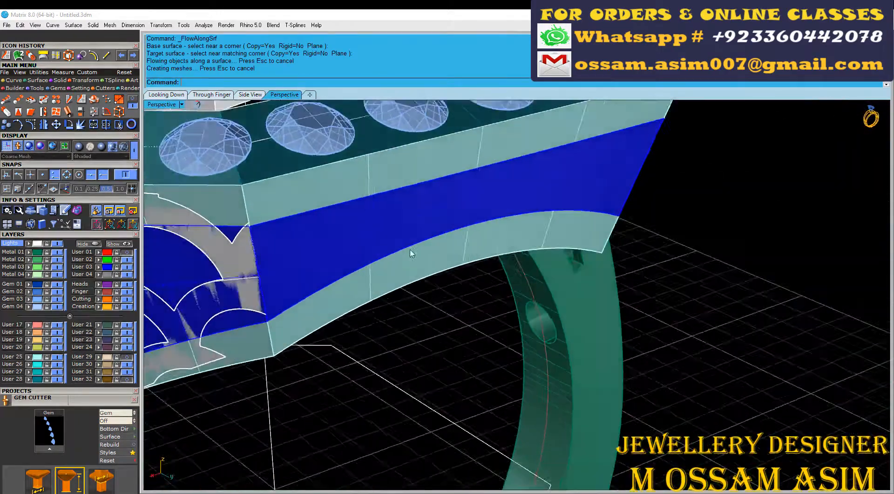
pyautogui.moveTo(412, 253); pyautogui.dragTo(332, 269, button='right')
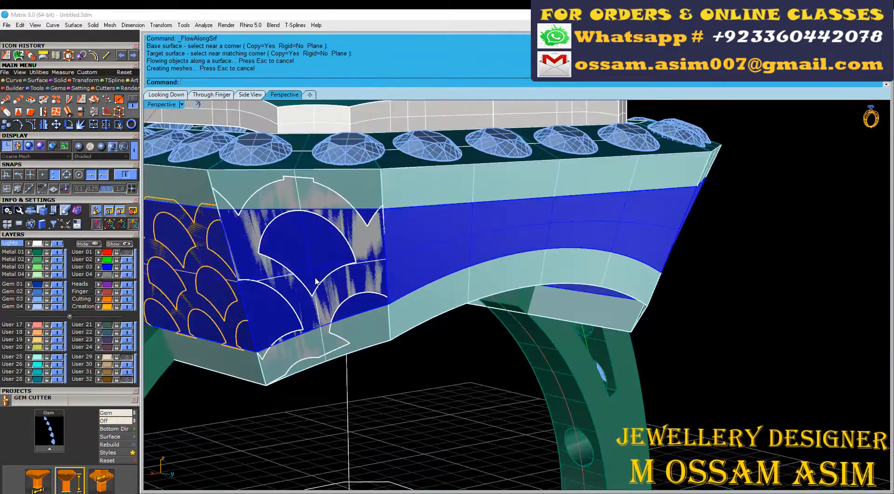
pyautogui.hotkey('ctrl', 'z')
# Step: Duplicate the border of the blue corner wall surface and explode it into separate edge curves
pyautogui.click(331, 270)
pyautogui.scroll(-5, 331, 270)
pyautogui.scroll(5, 301, 252)
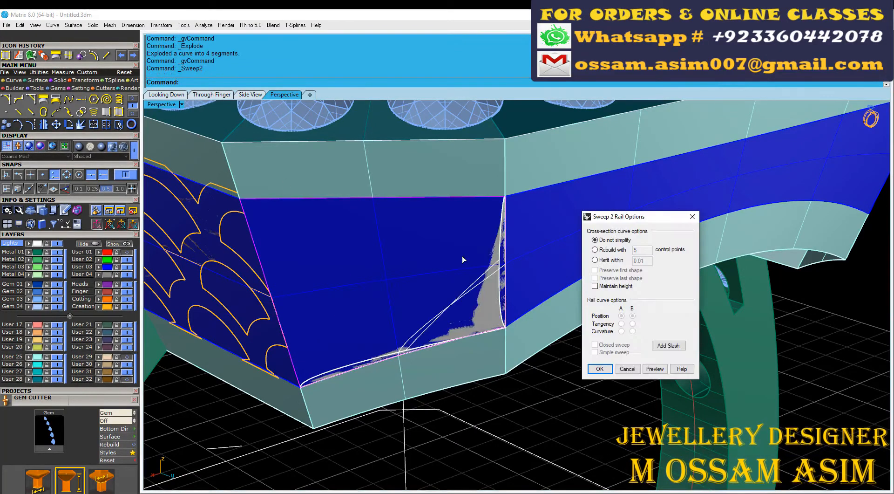
# Step: Undo exploding the corner wall's border and try a two-rail sweep using the wall's side edges as rails
pyautogui.scroll(5, 462, 255)
pyautogui.scroll(-3, 349, 358)
pyautogui.press('Escape')
pyautogui.hotkey('ctrl', 'z')
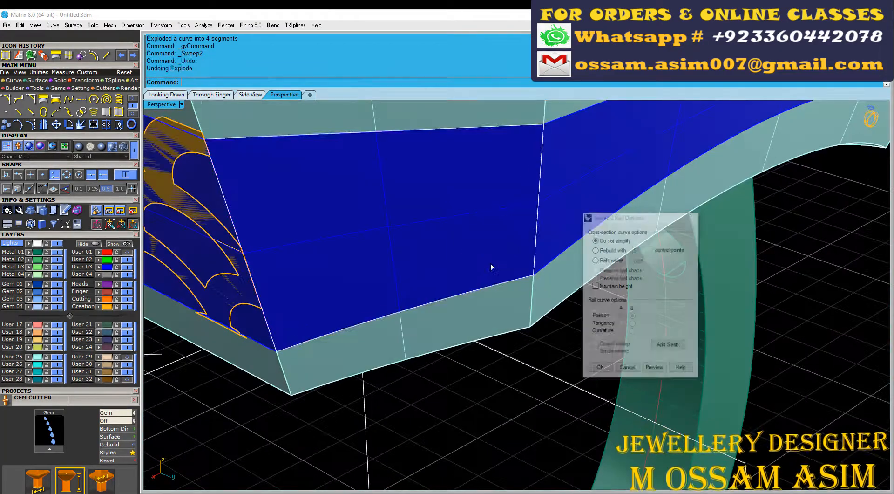
pyautogui.scroll(-3, 491, 266)
pyautogui.click(490, 266)
pyautogui.scroll(5, 335, 198)
pyautogui.click(376, 273)
pyautogui.click(408, 283)
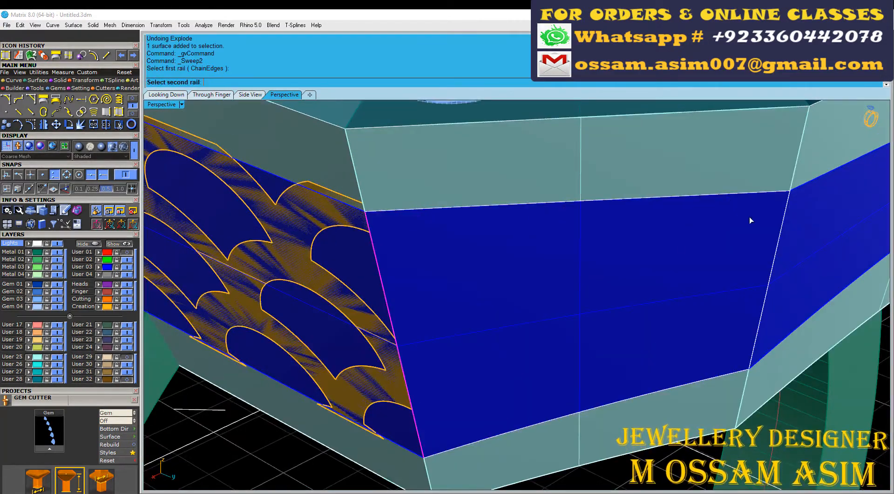
# Step: Sweep a new corner wall along the two side edges using the upper and lower edges as cross sections, and delete the old wall surface
pyautogui.click(380, 275)
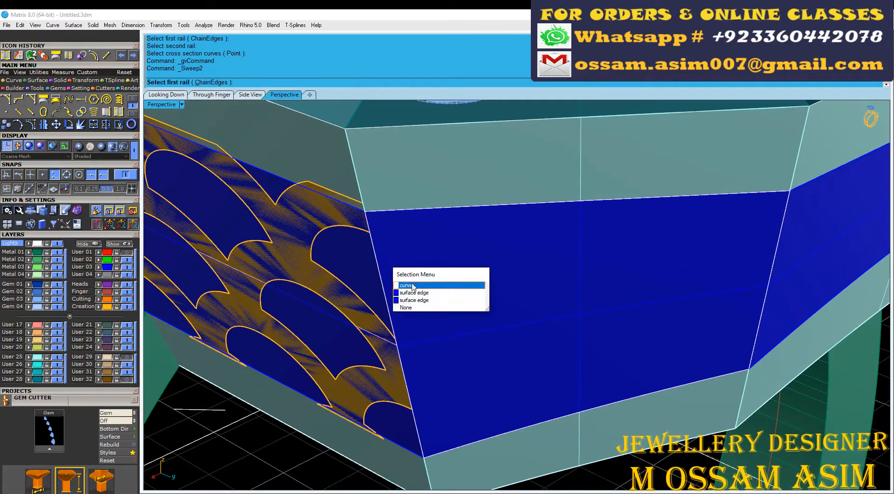
pyautogui.click(409, 285)
pyautogui.click(723, 224)
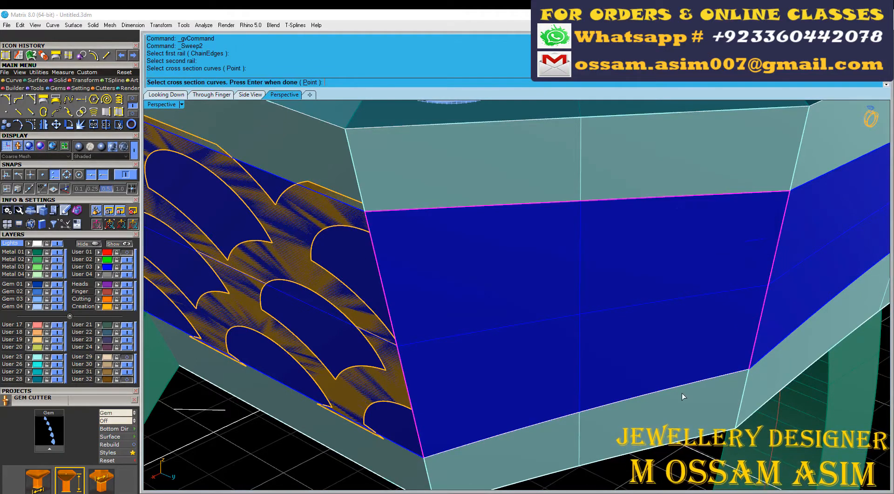
pyautogui.click(711, 428)
pyautogui.press('Return')
pyautogui.press('Return')
pyautogui.click(694, 279)
pyautogui.click(723, 309)
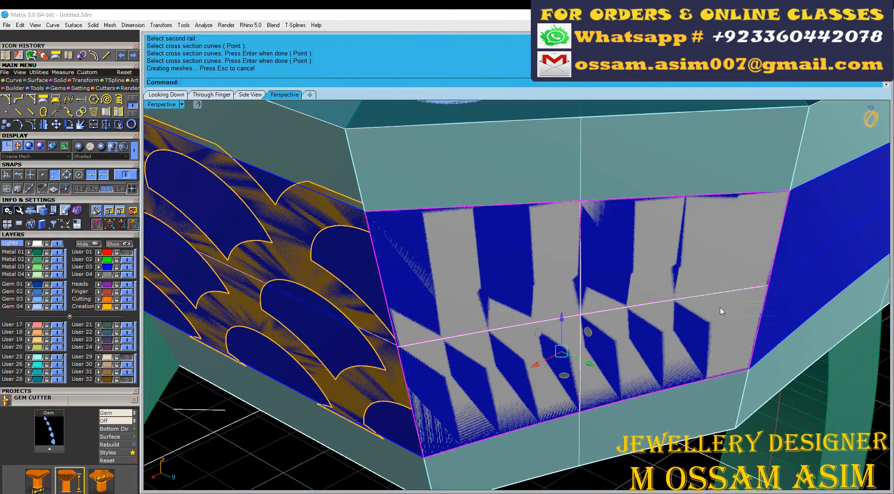
pyautogui.press('Delete')
# Step: Try to flow the trimmed scallop surface from its unrolled base onto the rebuilt corner wall, and undo the flow
pyautogui.scroll(-12, 549, 244)
pyautogui.scroll(8, 850, 319)
pyautogui.click(31, 56)
pyautogui.scroll(-6, 401, 224)
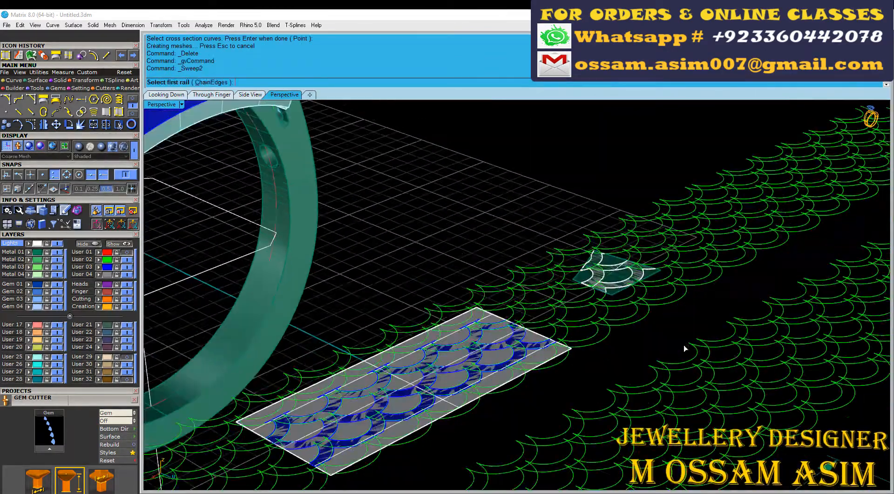
pyautogui.scroll(6, 685, 346)
pyautogui.scroll(6, 605, 245)
pyautogui.click(528, 195)
pyautogui.click(555, 212)
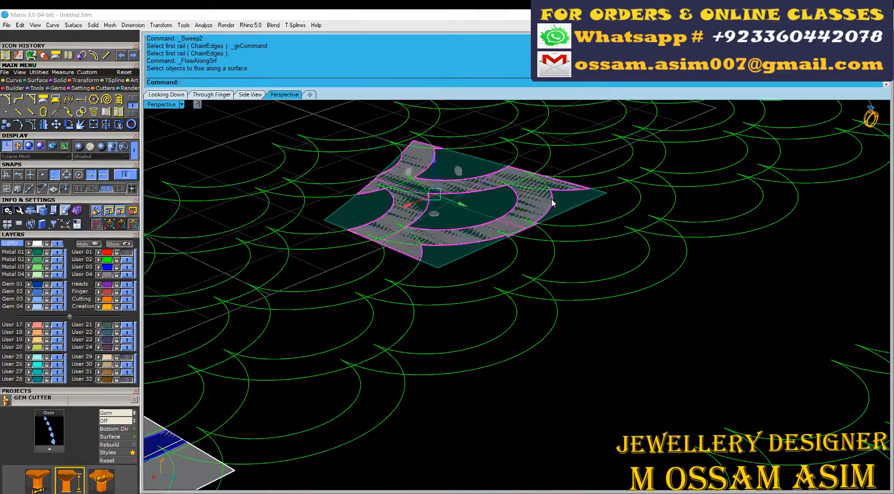
pyautogui.press('Return')
pyautogui.click(562, 194)
pyautogui.scroll(-18, 561, 195)
pyautogui.scroll(12, 359, 130)
pyautogui.click(326, 122)
pyautogui.scroll(-6, 366, 270)
pyautogui.scroll(7, 367, 247)
pyautogui.scroll(-11, 367, 237)
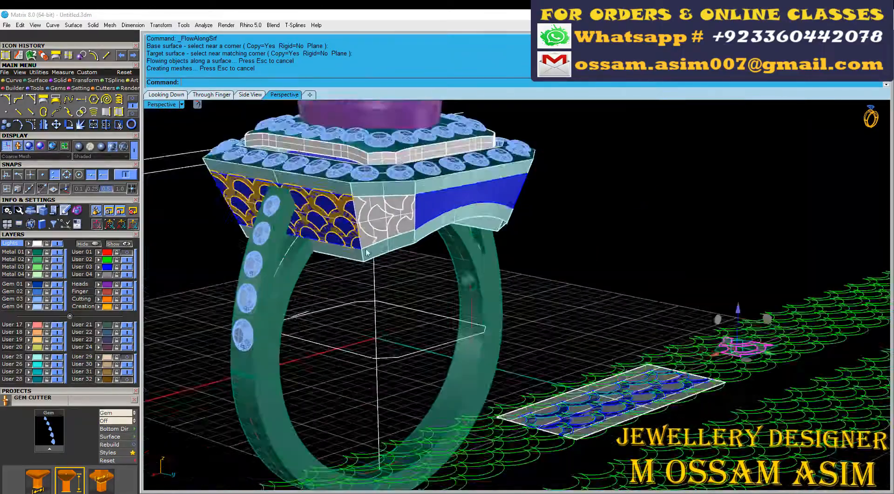
pyautogui.scroll(6, 776, 312)
pyautogui.scroll(-5, 752, 329)
pyautogui.scroll(5, 401, 261)
pyautogui.scroll(-4, 400, 261)
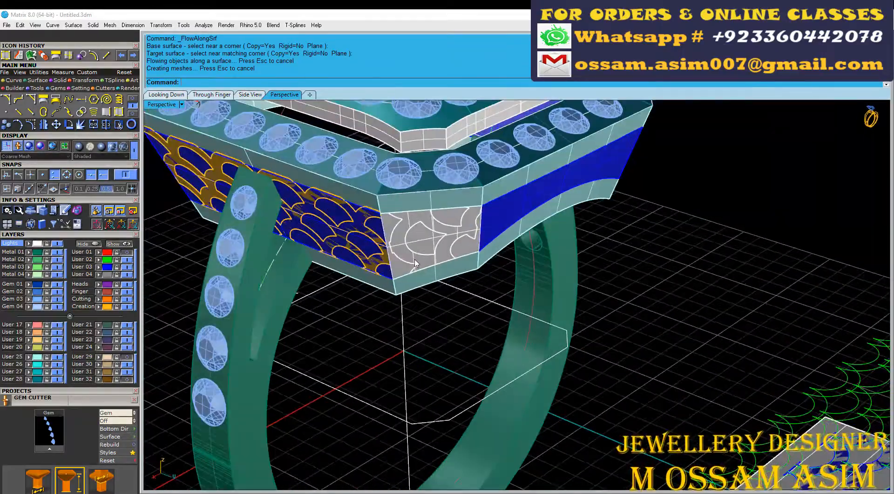
pyautogui.hotkey('ctrl', 'z')
# Step: Delete the trimmed scallop copy, rotate the unrolled corner base upright among the scallop curves, and select it with the curves
pyautogui.scroll(10, 652, 316)
pyautogui.press('Delete')
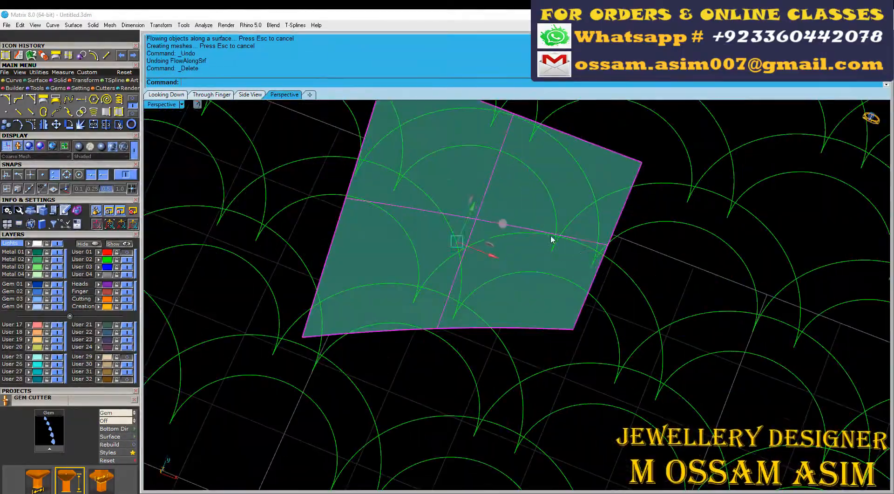
pyautogui.click(361, 196)
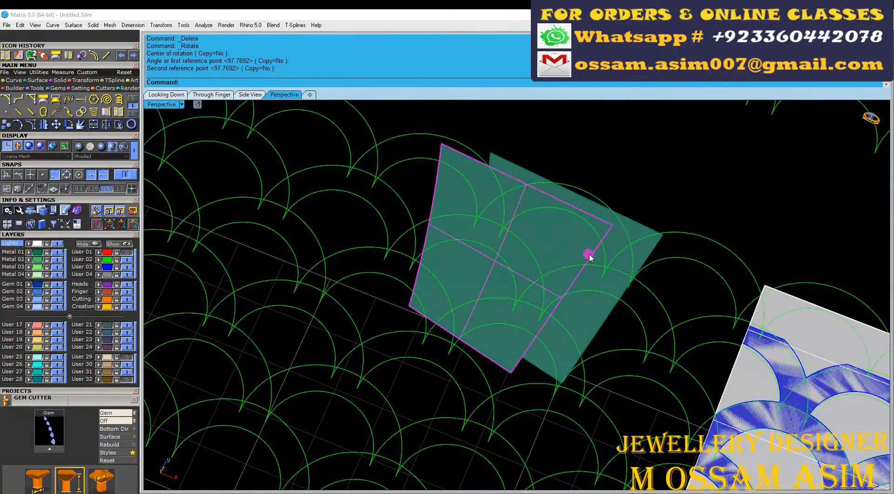
pyautogui.moveTo(506, 275); pyautogui.dragTo(615, 284, button='right')
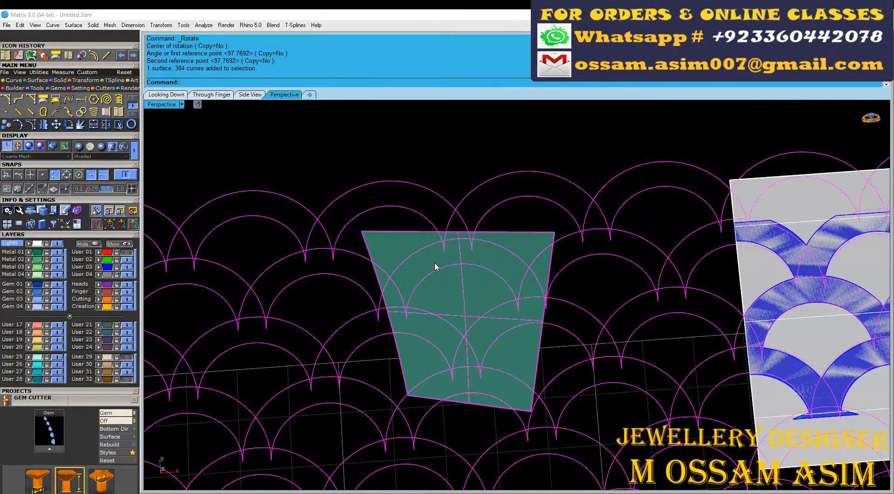
# Step: Make a scallop-trimmed copy of the unrolled corner base while keeping the full base, and flow the copy onto the corner wall
pyautogui.hotkey('ctrl', 'c')
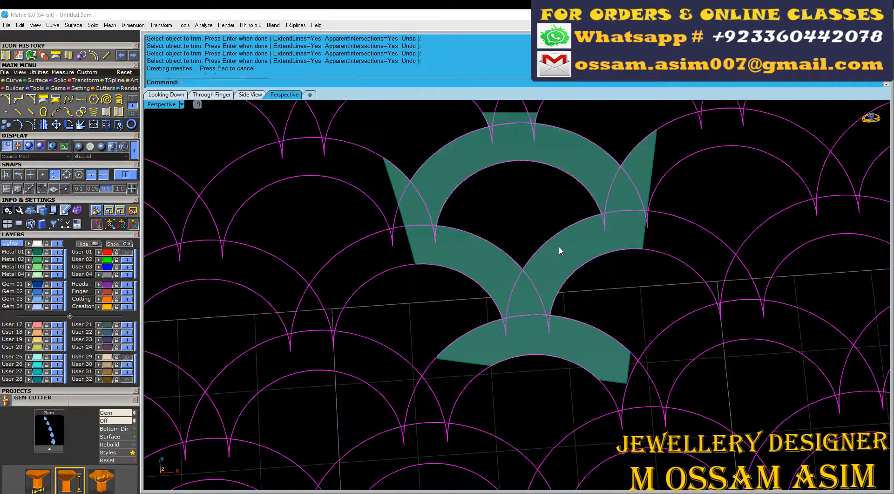
pyautogui.hotkey('ctrl', 'z')
pyautogui.hotkey('ctrl', 'v')
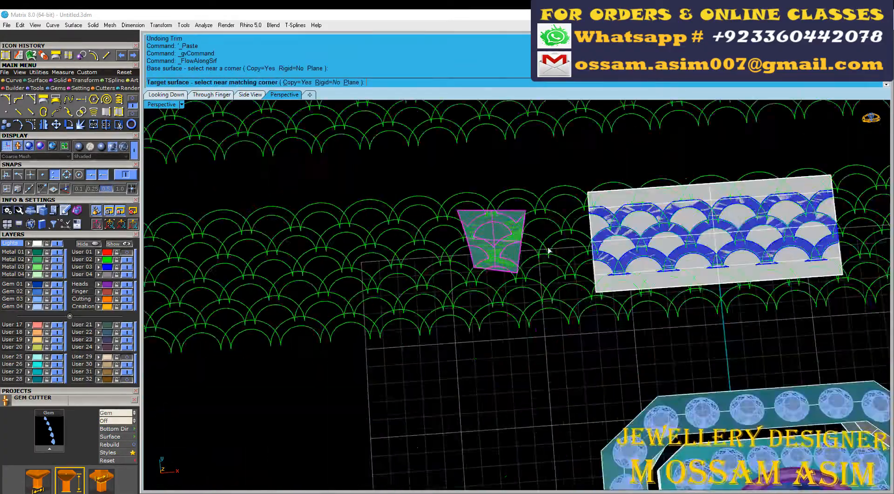
pyautogui.click(354, 278)
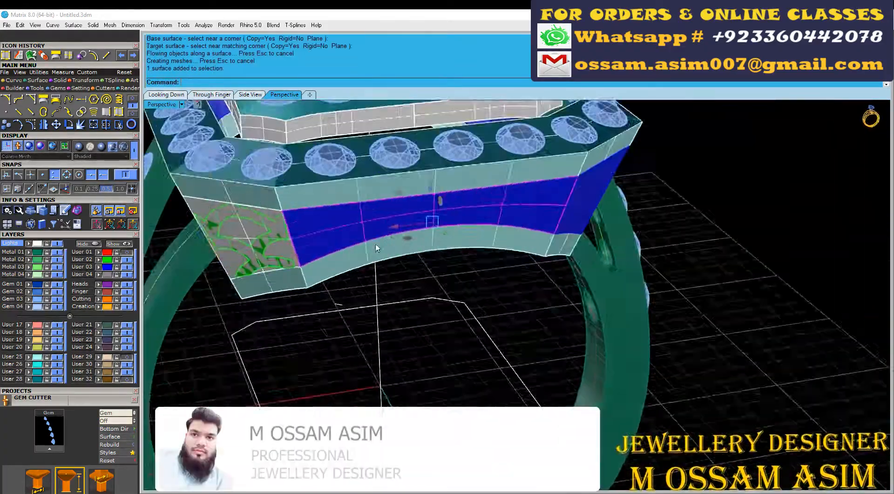
# Step: Unroll the long curved-bottom blue side wall into a flat surface
pyautogui.click(382, 194)
pyautogui.rightClick(315, 161)
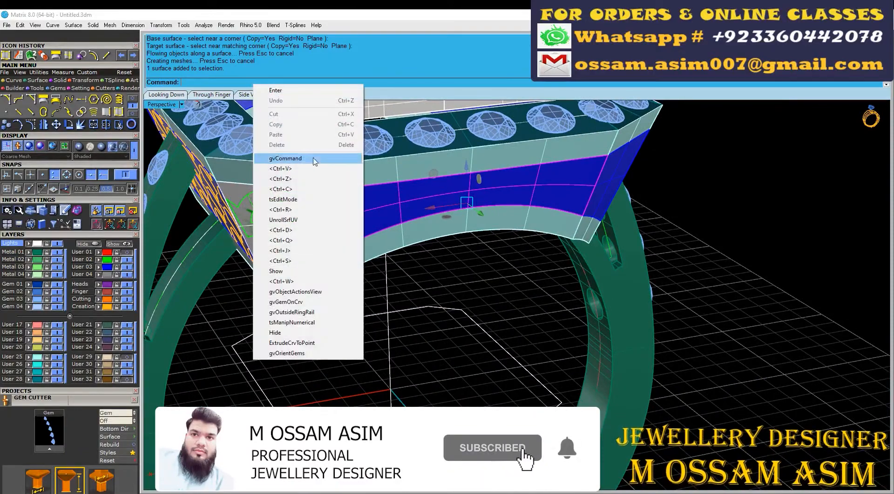
pyautogui.click(289, 220)
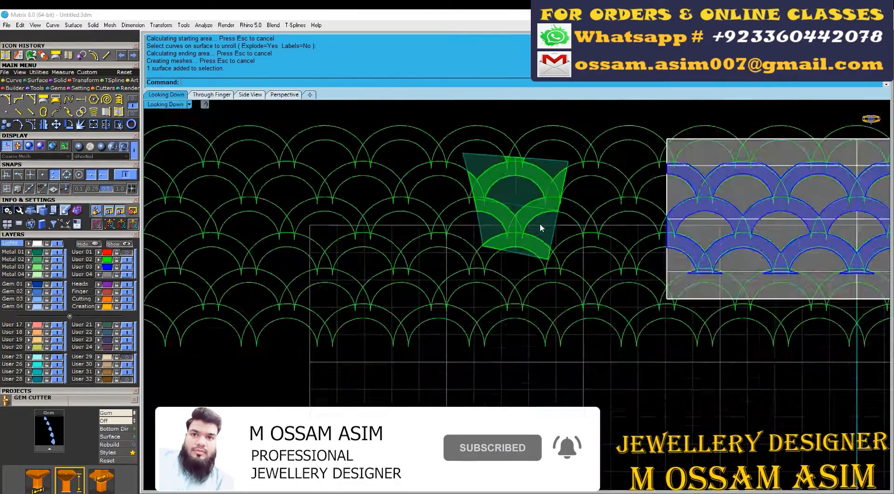
# Step: Rotate the unrolled long wall so its straight edge is horizontal, and move it onto the scallop curves
pyautogui.scroll(-3, 540, 223)
pyautogui.scroll(3, 417, 282)
pyautogui.click(427, 365)
pyautogui.click(572, 253)
pyautogui.scroll(6, 495, 258)
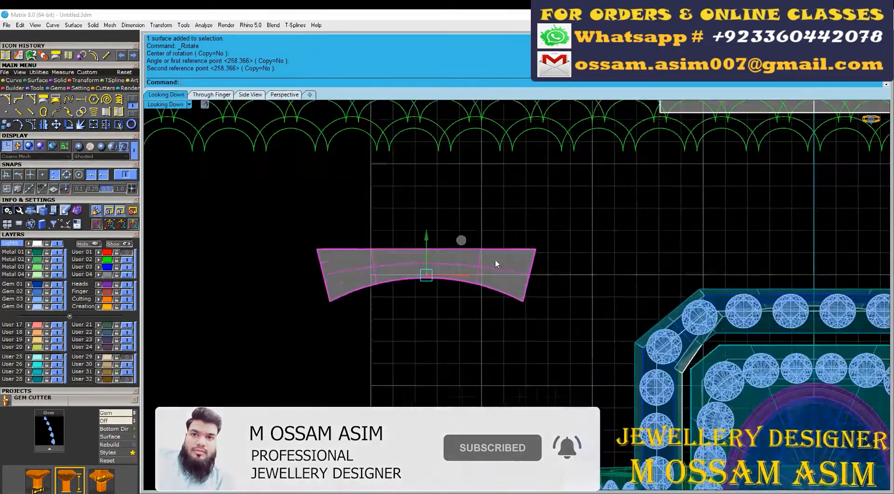
pyautogui.scroll(-6, 502, 454)
pyautogui.moveTo(497, 323); pyautogui.dragTo(468, 209)
pyautogui.scroll(18, 443, 225)
# Step: Move the unrolled long wall from its straight edge's midpoint to centre it on the crest of a scallop arch
pyautogui.click(56, 124)
pyautogui.scroll(4, 399, 250)
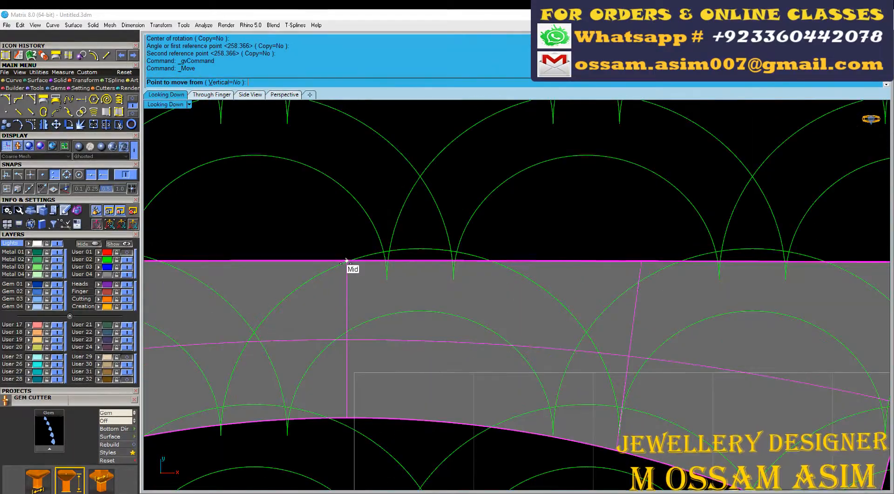
pyautogui.click(346, 260)
pyautogui.click(421, 249)
pyautogui.scroll(-10, 419, 246)
pyautogui.moveTo(418, 262); pyautogui.dragTo(417, 258)
pyautogui.scroll(4, 376, 294)
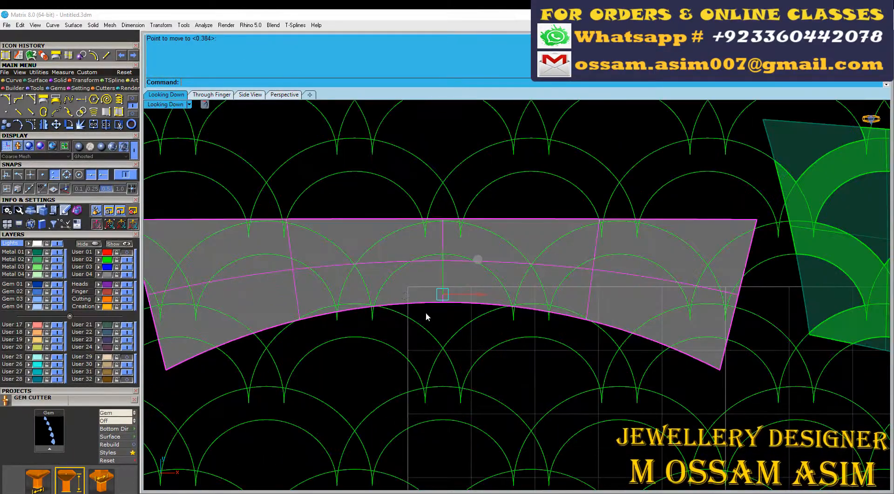
# Step: Trim the unrolled long wall with the scallop curves, removing the areas inside and between the arches
pyautogui.click(424, 331)
pyautogui.click(119, 125)
pyautogui.moveTo(210, 242); pyautogui.dragTo(324, 242, button='right')
pyautogui.click(289, 236)
pyautogui.click(291, 347)
pyautogui.click(376, 292)
pyautogui.click(467, 237)
pyautogui.click(546, 285)
pyautogui.click(643, 238)
pyautogui.click(730, 289)
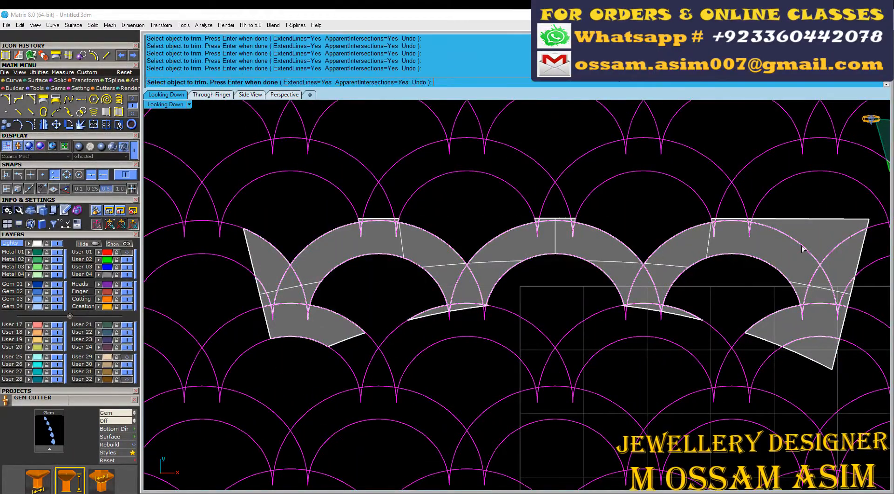
pyautogui.press('Return')
# Step: Undo the trim, paste the trimmed scallop copy over the full base, and flow it onto the long side wall
pyautogui.hotkey('ctrl', 'z')
pyautogui.hotkey('ctrl', 'v')
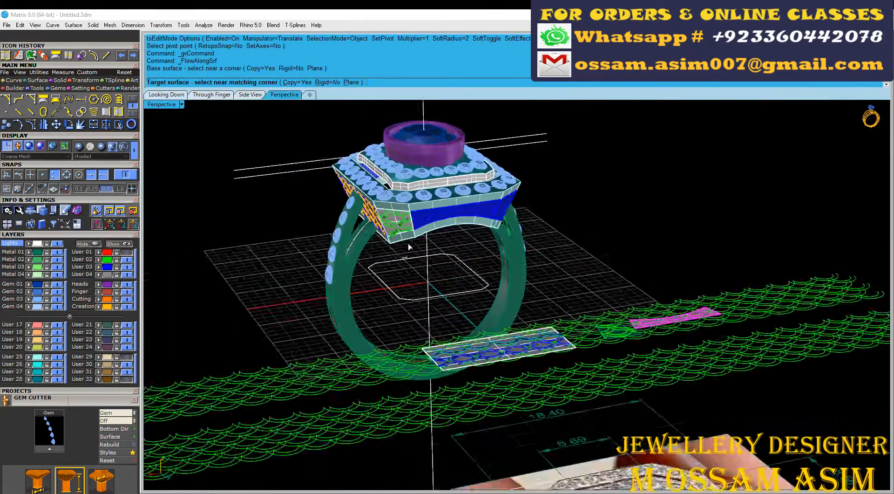
pyautogui.click(409, 247)
pyautogui.scroll(5, 419, 347)
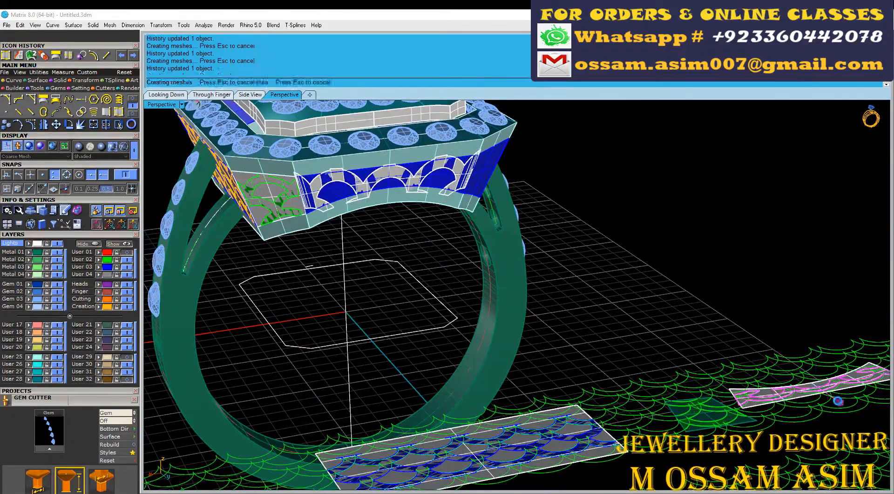
pyautogui.scroll(-2, 386, 275)
pyautogui.scroll(7, 455, 203)
# Step: Extract V-direction isocurves beside the shared vertical edge on the corner wall and the long curved side wall
pyautogui.moveTo(455, 203); pyautogui.dragTo(410, 285, button='right')
pyautogui.scroll(-3, 404, 198)
pyautogui.scroll(4, 375, 232)
pyautogui.scroll(4, 410, 285)
pyautogui.scroll(-2, 410, 285)
pyautogui.click(13, 80)
pyautogui.click(119, 112)
pyautogui.scroll(4, 397, 233)
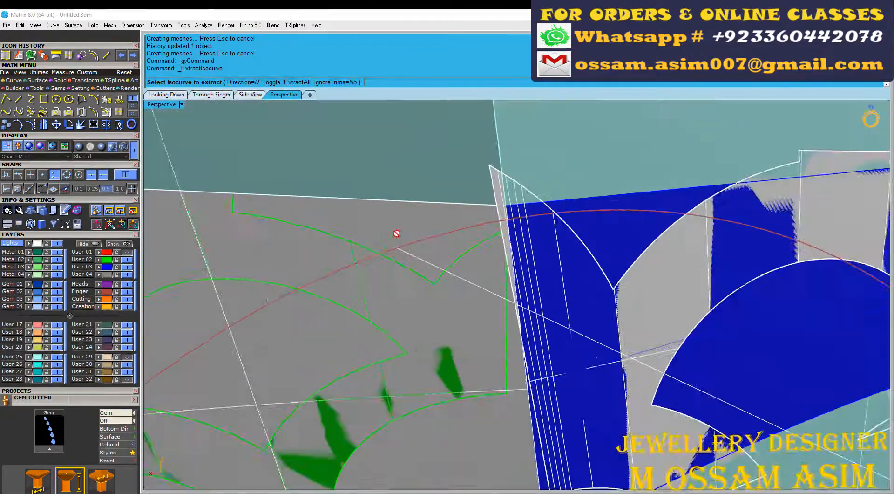
pyautogui.scroll(-4, 397, 233)
pyautogui.scroll(6, 512, 227)
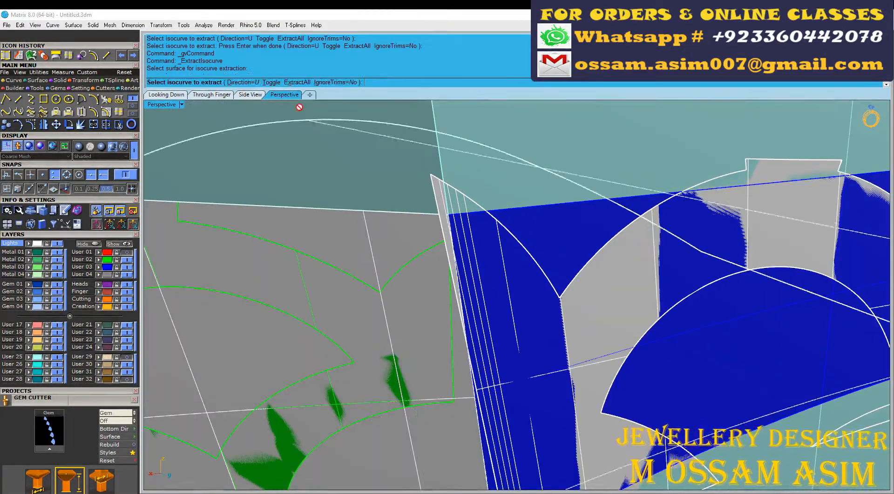
pyautogui.click(272, 83)
pyautogui.click(557, 236)
pyautogui.scroll(-12, 556, 236)
pyautogui.rightClick(557, 236)
# Step: Extract a V-direction isocurve on the shoulder-side scalloped wall, close to its vertical edge with the corner wall
pyautogui.scroll(5, 539, 252)
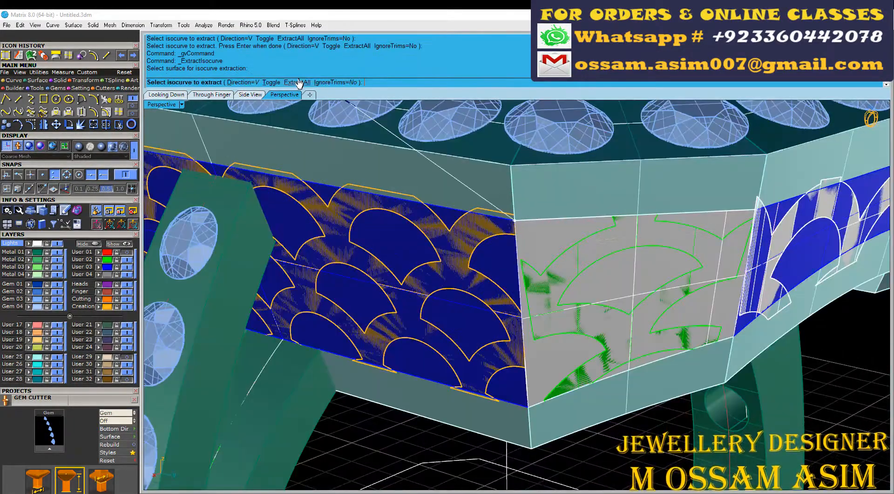
pyautogui.click(272, 82)
pyautogui.scroll(5, 494, 279)
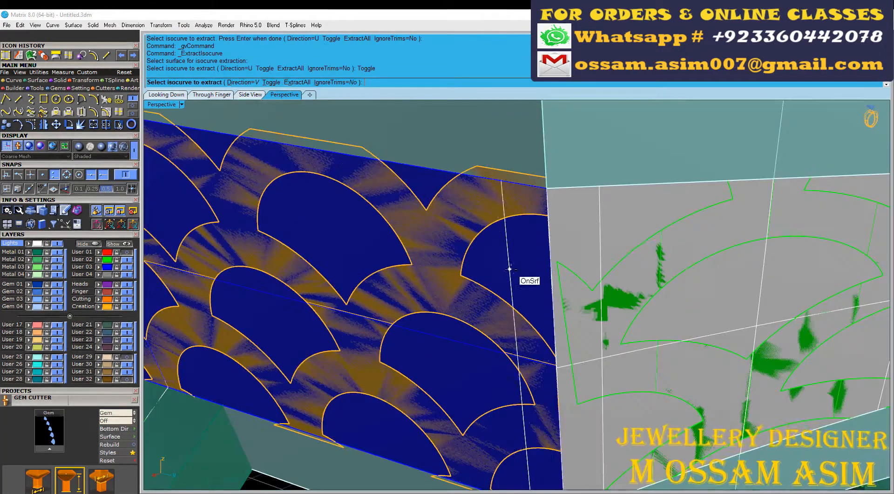
pyautogui.click(508, 268)
pyautogui.rightClick(508, 268)
pyautogui.scroll(-11, 485, 160)
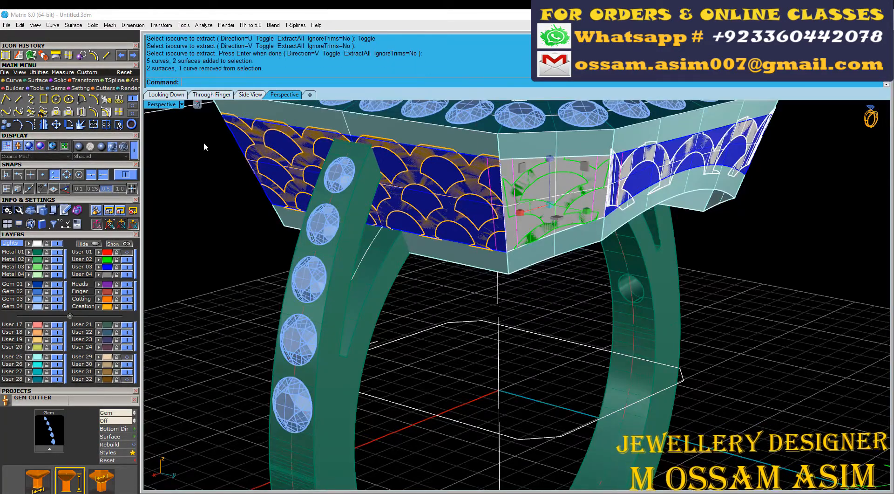
# Step: Trim the base wall surfaces with the extracted isocurves, leaving only narrow strips along the corner wall's vertical edges
pyautogui.click(119, 125)
pyautogui.scroll(3, 596, 186)
pyautogui.scroll(4, 659, 200)
pyautogui.click(659, 200)
pyautogui.click(487, 193)
pyautogui.scroll(-3, 487, 193)
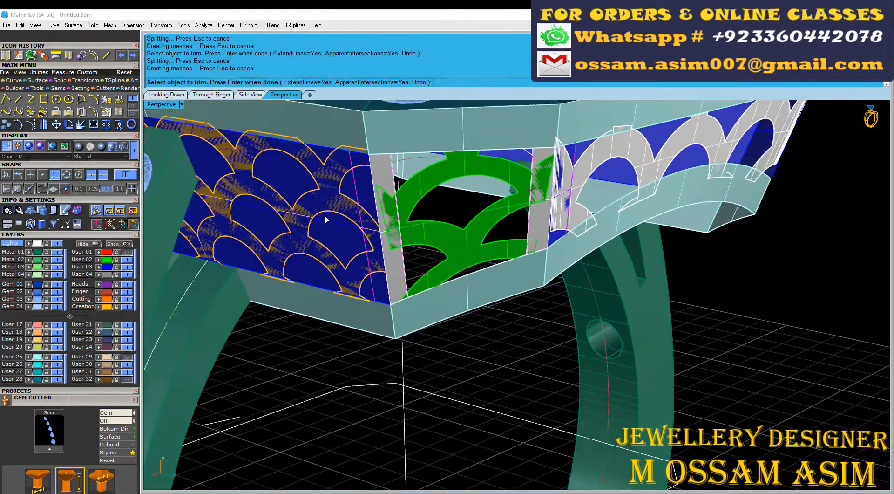
pyautogui.scroll(8, 368, 182)
pyautogui.click(368, 180)
# Step: Copy the four narrow corner strips, undo the trims to restore the full walls, and paste the strips back
pyautogui.click(392, 161)
pyautogui.keyDown('shift'); pyautogui.click(445, 163); pyautogui.keyUp('shift')
pyautogui.scroll(-5, 445, 163)
pyautogui.scroll(8, 556, 200)
pyautogui.keyDown('shift'); pyautogui.click(409, 200); pyautogui.keyUp('shift')
pyautogui.keyDown('shift'); pyautogui.click(483, 201); pyautogui.keyUp('shift')
pyautogui.scroll(-8, 484, 201)
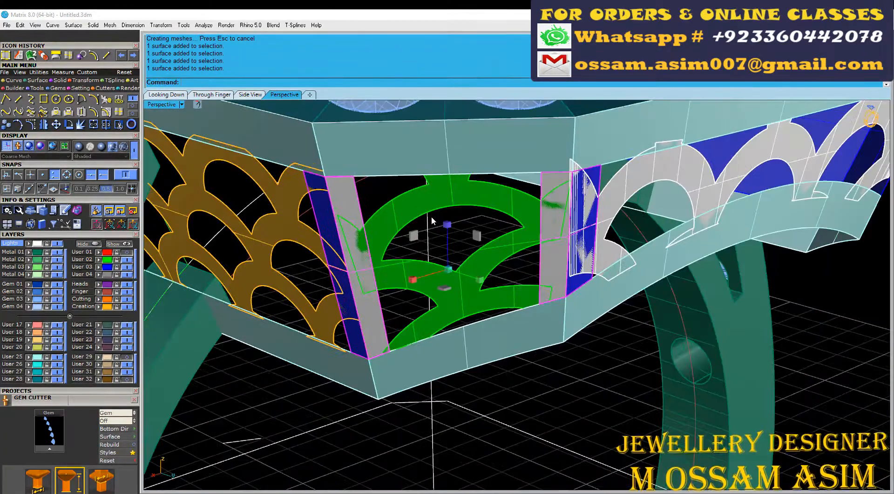
pyautogui.hotkey('ctrl', 'c')
pyautogui.hotkey('ctrl', 'z')
pyautogui.hotkey('ctrl', 'v')
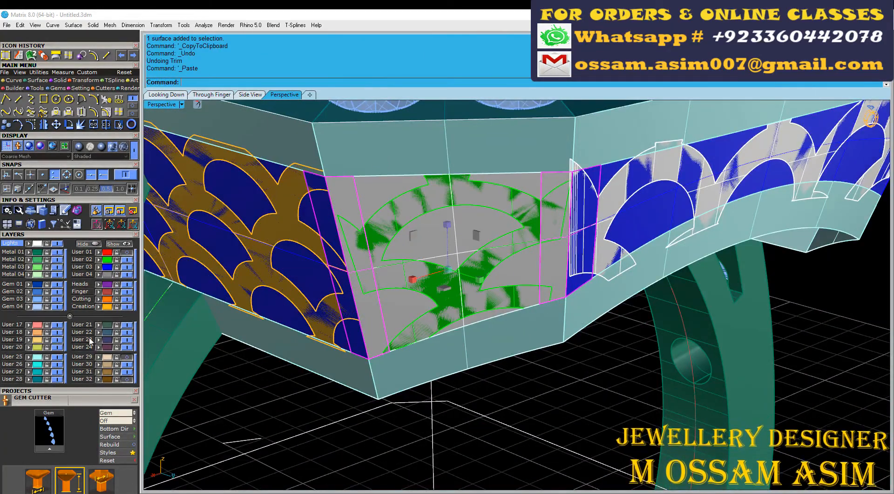
# Step: Move the pasted corner strips to the User 17 layer and turn that layer off
pyautogui.click(29, 325)
pyautogui.click(57, 325)
pyautogui.scroll(-3, 311, 373)
# Step: Group the base wall surfaces behind the scallop panels and hide them
pyautogui.click(331, 319)
pyautogui.keyDown('shift'); pyautogui.click(350, 303); pyautogui.keyUp('shift')
pyautogui.scroll(-5, 351, 303)
pyautogui.moveTo(433, 261); pyautogui.dragTo(368, 216, button='right')
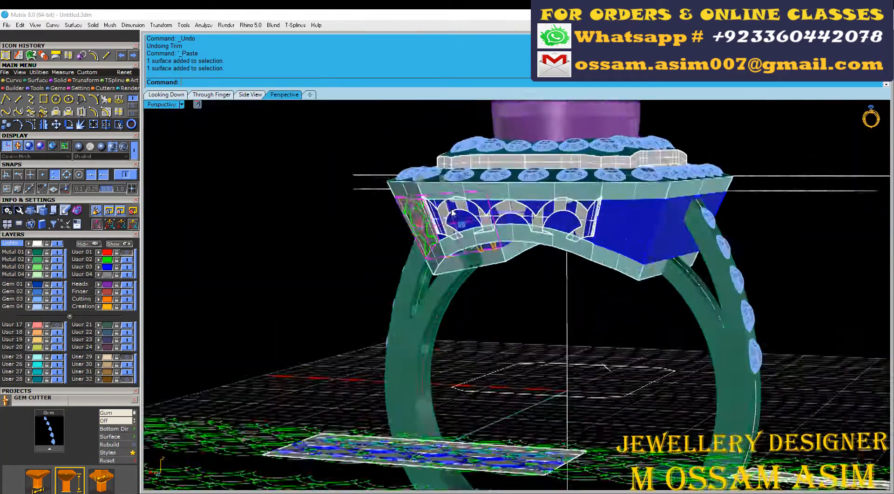
pyautogui.scroll(-5, 368, 215)
pyautogui.click(108, 270)
pyautogui.scroll(-6, 466, 298)
pyautogui.keyDown('ctrl'); pyautogui.click(482, 344); pyautogui.keyUp('ctrl')
pyautogui.hotkey('ctrl', 'g')
pyautogui.scroll(8, 522, 251)
pyautogui.click(29, 325)
pyautogui.scroll(-4, 503, 243)
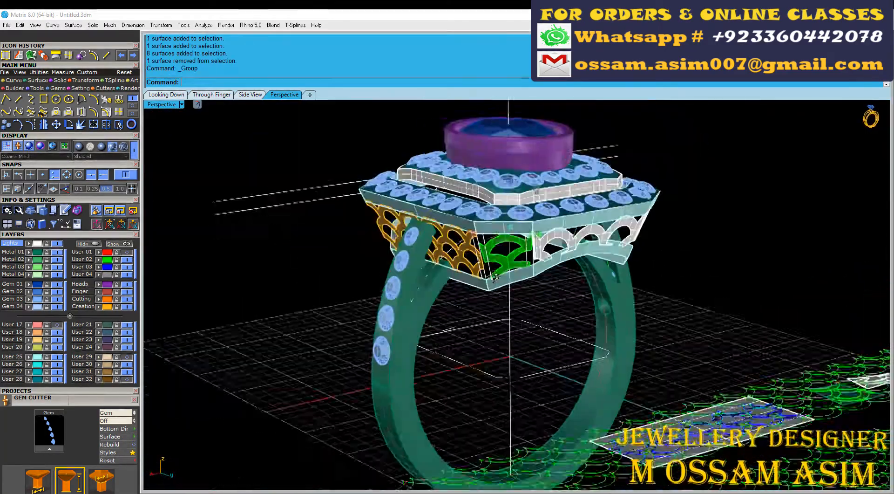
# Step: Join the adjacent narrow corner strips on the head's corner wall into two bent corner pieces
pyautogui.scroll(5, 508, 233)
pyautogui.scroll(5, 369, 210)
pyautogui.click(369, 210)
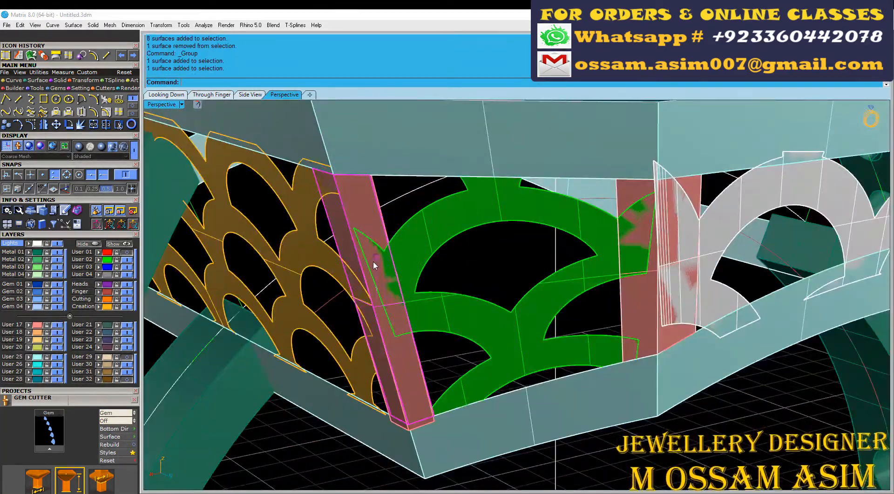
pyautogui.scroll(-4, 373, 261)
pyautogui.scroll(4, 558, 217)
pyautogui.click(558, 217)
pyautogui.scroll(3, 612, 214)
pyautogui.keyDown('shift'); pyautogui.click(613, 221); pyautogui.keyUp('shift')
pyautogui.scroll(-9, 576, 254)
pyautogui.scroll(8, 441, 281)
pyautogui.keyDown('shift'); pyautogui.click(441, 279); pyautogui.keyUp('shift')
pyautogui.keyDown('shift'); pyautogui.click(418, 225); pyautogui.keyUp('shift')
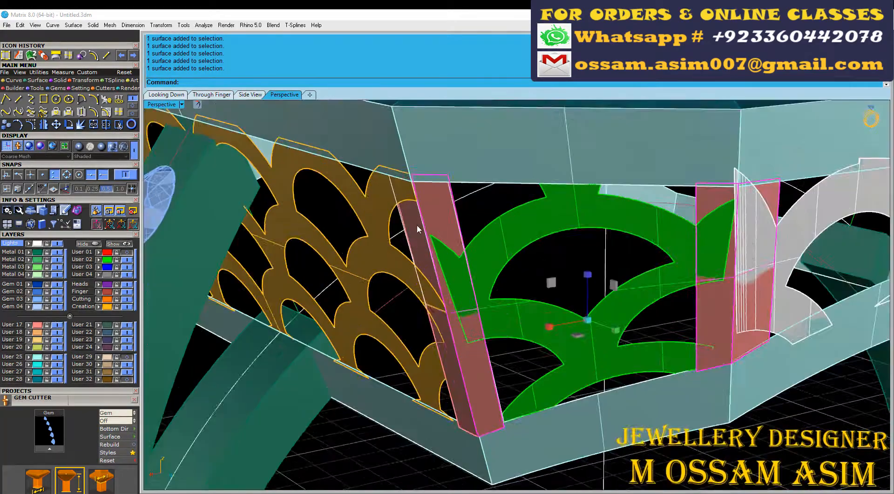
pyautogui.scroll(-5, 413, 234)
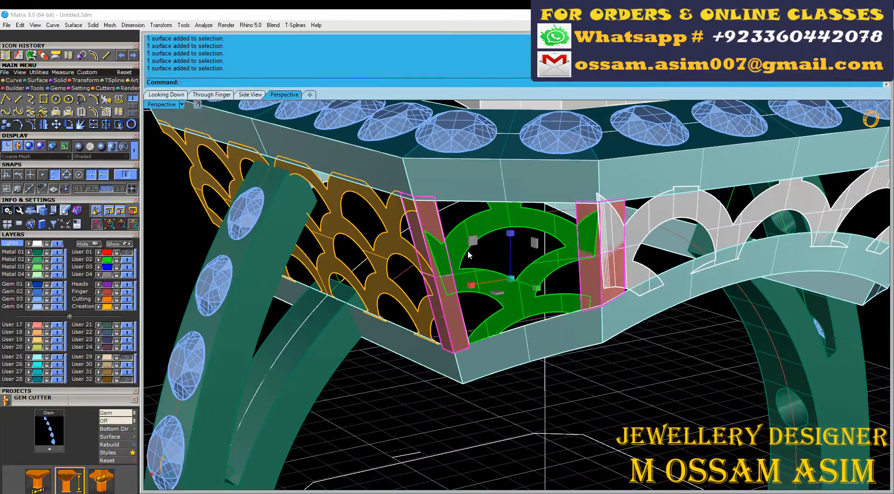
# Step: Offset the two joined corner pieces by 0.55 as solids
pyautogui.click(29, 81)
pyautogui.click(523, 82)
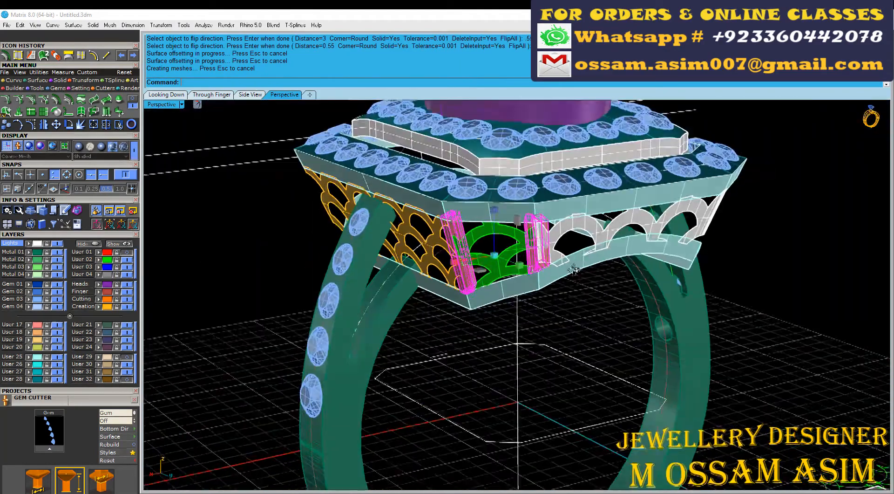
pyautogui.scroll(6, 398, 249)
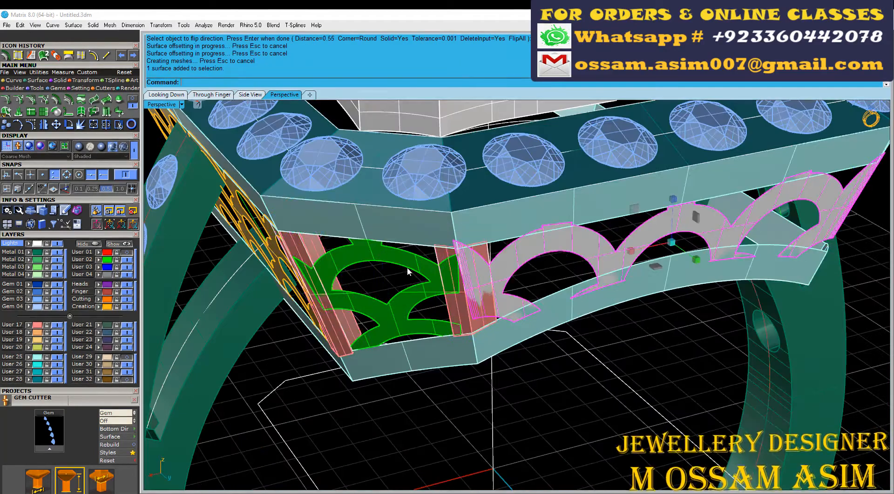
# Step: Offset the scallop panels around the head inward by 0.6 as solids
pyautogui.press('Return')
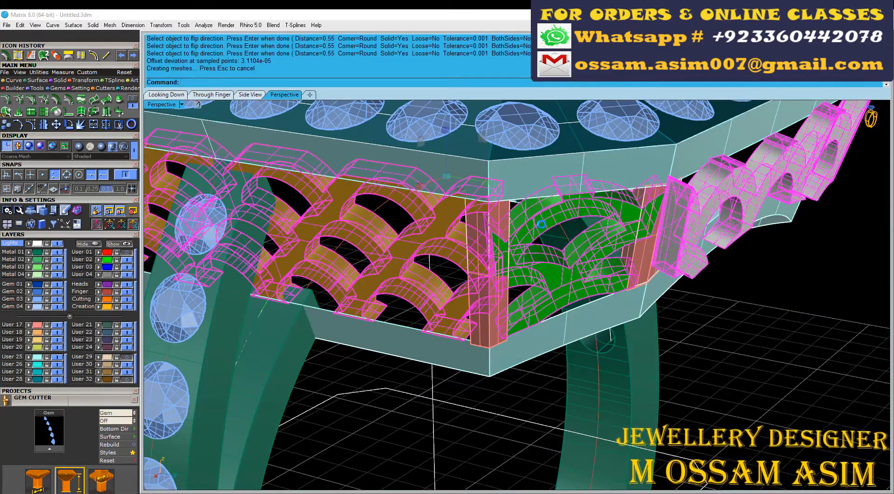
pyautogui.click(587, 200)
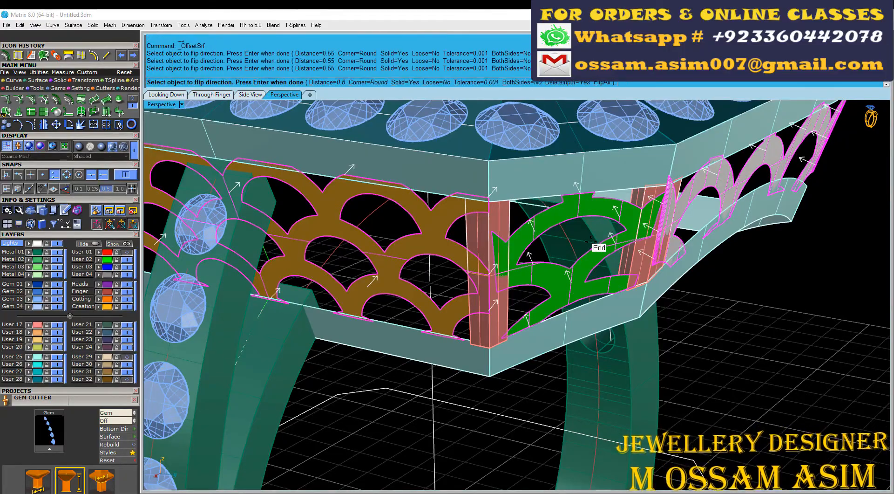
pyautogui.press('Return')
# Step: Offset the head's outer gem-set octagonal plate by 0.6 as a solid
pyautogui.scroll(-5, 603, 200)
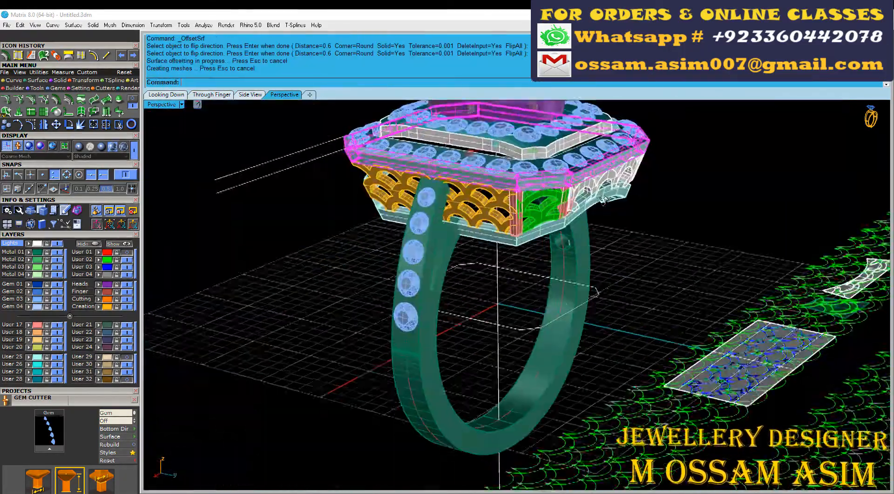
pyautogui.moveTo(604, 201); pyautogui.dragTo(359, 139, button='right')
pyautogui.scroll(5, 359, 140)
pyautogui.scroll(-5, 396, 251)
pyautogui.scroll(6, 424, 256)
pyautogui.moveTo(424, 255); pyautogui.dragTo(359, 238, button='right')
pyautogui.scroll(-9, 395, 249)
pyautogui.moveTo(309, 147); pyautogui.dragTo(719, 277)
pyautogui.scroll(4, 502, 249)
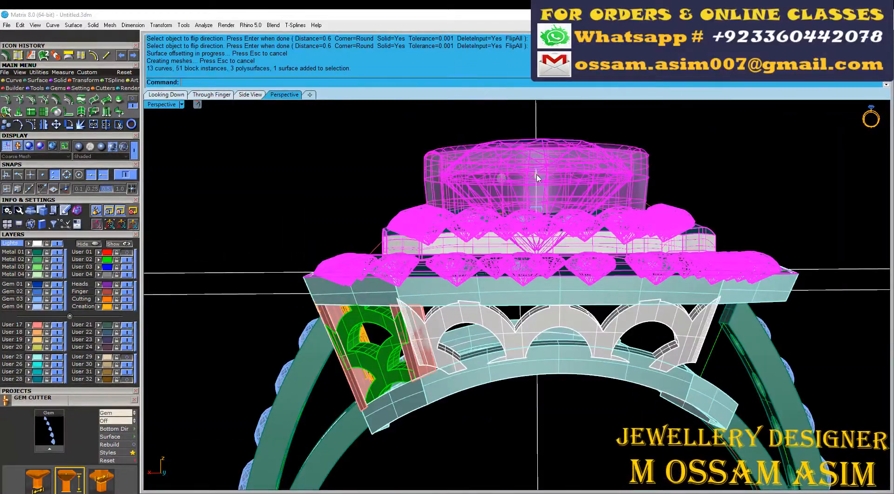
pyautogui.scroll(7, 311, 252)
pyautogui.moveTo(309, 300); pyautogui.dragTo(319, 331, button='right')
pyautogui.click(320, 332)
pyautogui.click(359, 349)
pyautogui.scroll(-5, 354, 331)
pyautogui.click(6, 55)
pyautogui.click(380, 321)
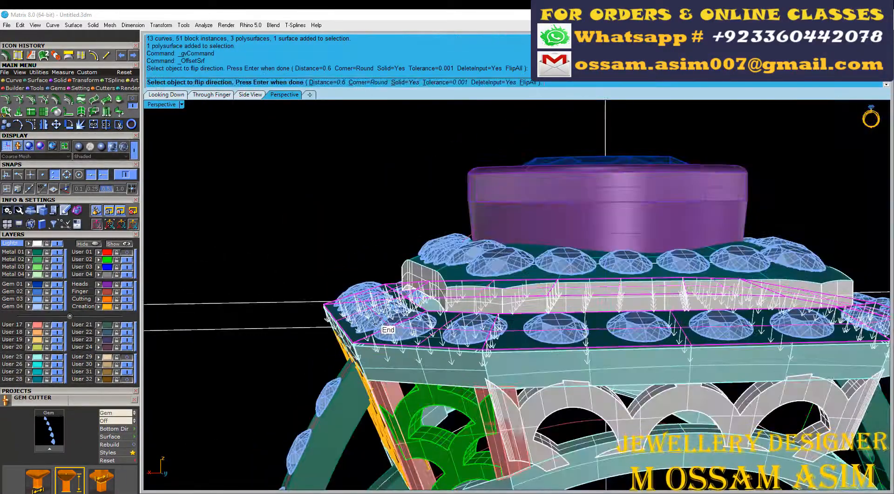
pyautogui.rightClick(540, 290)
# Step: Group the flat scallop pattern curves and surfaces, move them to the User 30 layer and turn that layer off
pyautogui.moveTo(247, 223); pyautogui.dragTo(397, 280, button='right')
pyautogui.scroll(-9, 419, 326)
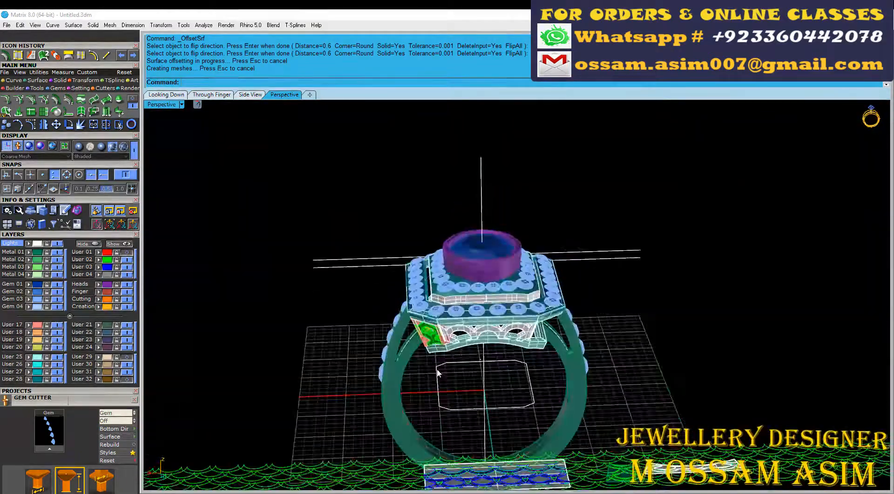
pyautogui.moveTo(438, 371); pyautogui.dragTo(627, 272, button='right')
pyautogui.moveTo(646, 270); pyautogui.dragTo(567, 429)
pyautogui.scroll(8, 673, 352)
pyautogui.keyDown('ctrl'); pyautogui.click(604, 305); pyautogui.keyUp('ctrl')
pyautogui.hotkey('ctrl', 'g')
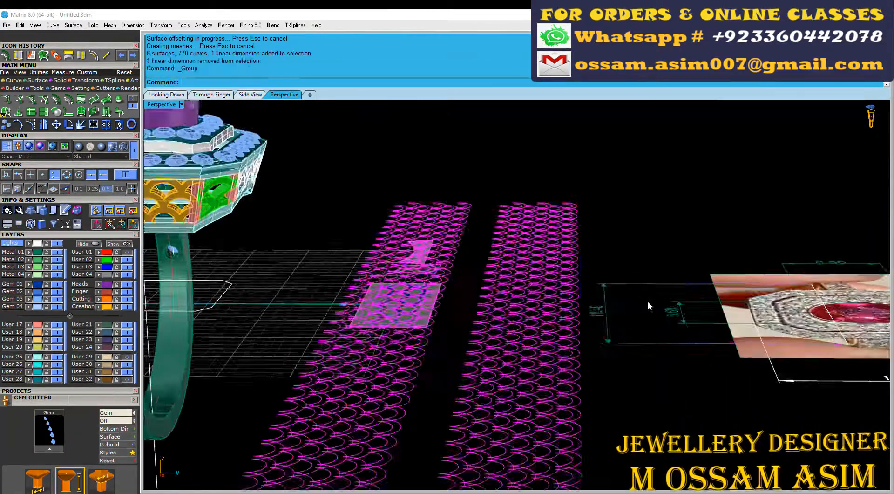
pyautogui.scroll(-2, 291, 354)
pyautogui.click(99, 365)
pyautogui.click(127, 364)
# Step: Save the file and hide the reference ring photo together with its dimensions
pyautogui.scroll(-4, 448, 252)
pyautogui.moveTo(448, 252); pyautogui.dragTo(387, 298, button='right')
pyautogui.scroll(-4, 535, 322)
pyautogui.moveTo(536, 321); pyautogui.dragTo(605, 344, button='right')
pyautogui.moveTo(793, 234); pyautogui.dragTo(575, 418)
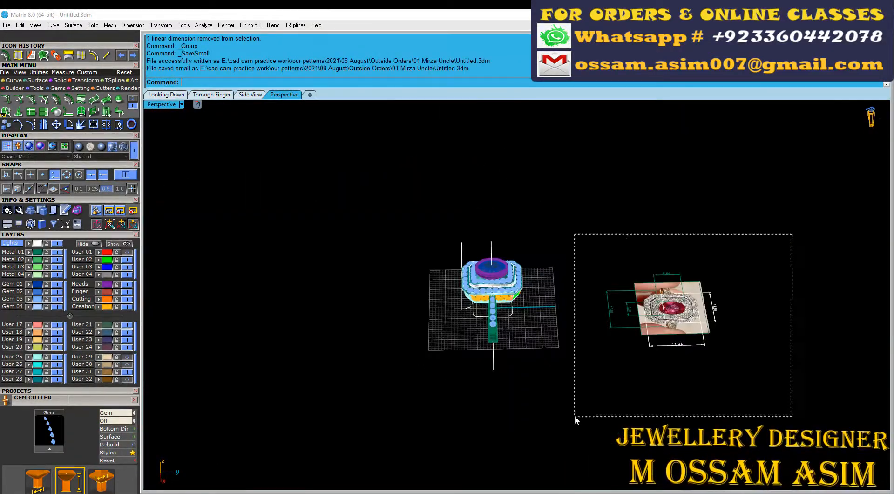
pyautogui.scroll(7, 647, 317)
pyautogui.hotkey('ctrl', 'h')
# Step: Mirror the corner scallop panel and its solid corner pieces about the origin (0) with Copy=Yes
pyautogui.scroll(4, 481, 244)
pyautogui.moveTo(647, 320); pyautogui.dragTo(587, 223, button='right')
pyautogui.scroll(8, 675, 233)
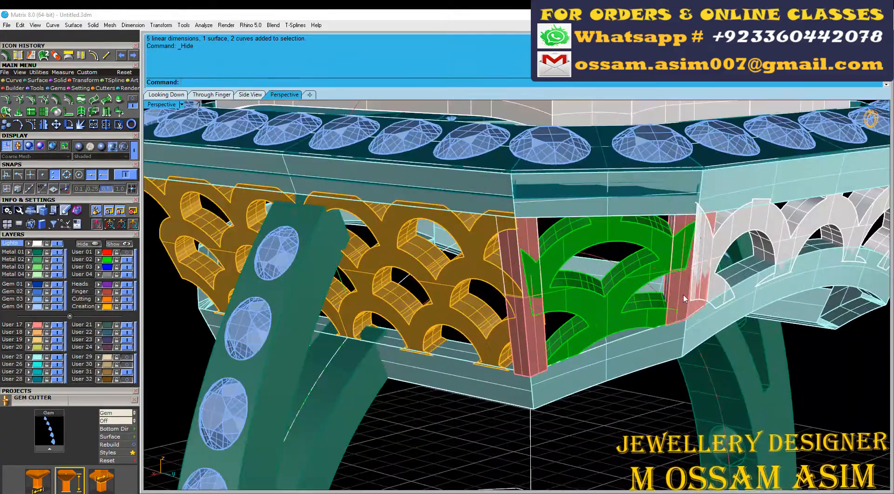
pyautogui.click(679, 283)
pyautogui.keyDown('shift'); pyautogui.click(535, 336); pyautogui.keyUp('shift')
pyautogui.click(571, 363)
pyautogui.keyDown('shift'); pyautogui.click(601, 326); pyautogui.keyUp('shift')
pyautogui.scroll(-8, 602, 326)
pyautogui.moveTo(602, 326); pyautogui.dragTo(617, 440, button='right')
pyautogui.hotkey('ctrl', 'm')
pyautogui.write('0')
pyautogui.press('Return')
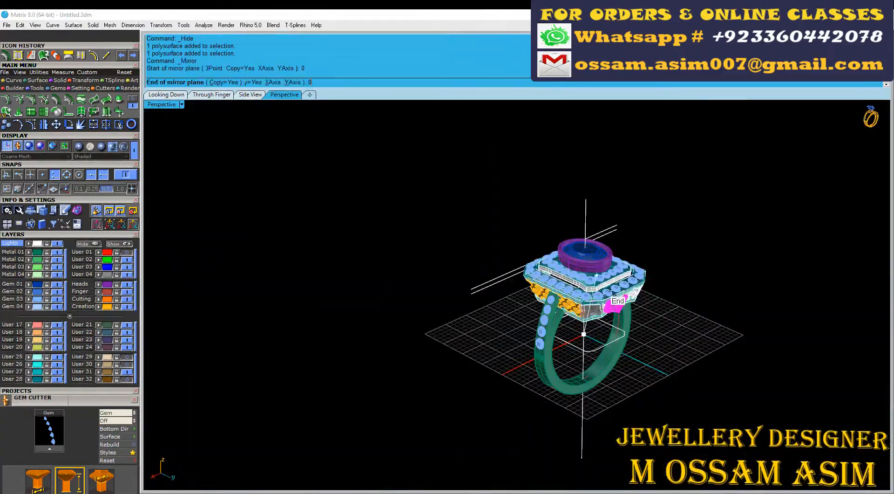
pyautogui.click(724, 401)
# Step: Select the side and end scallop panels together with both corner panels and their corner pieces
pyautogui.moveTo(596, 269); pyautogui.dragTo(698, 279, button='right')
pyautogui.keyDown('shift'); pyautogui.moveTo(731, 227); pyautogui.dragTo(559, 238); pyautogui.keyUp('shift')
pyautogui.moveTo(559, 238); pyautogui.dragTo(676, 232, button='right')
pyautogui.keyDown('shift'); pyautogui.click(503, 247); pyautogui.keyUp('shift')
pyautogui.scroll(-6, 559, 274)
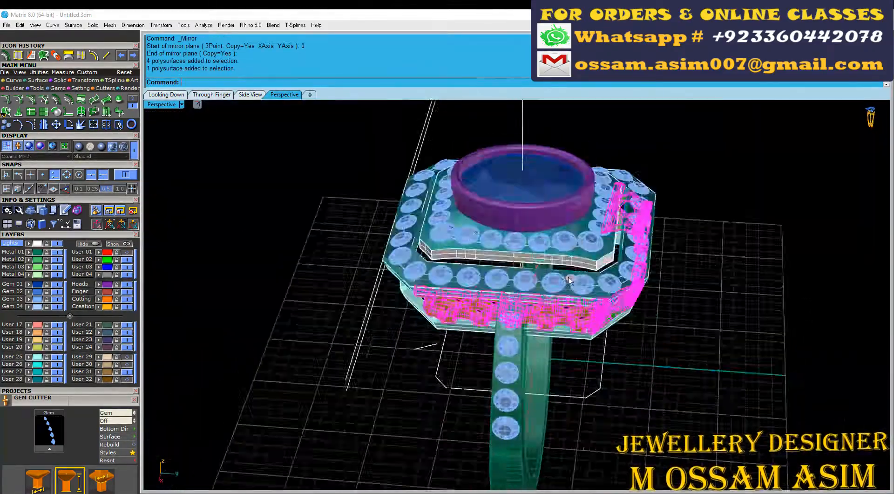
pyautogui.hotkey('ctrl', 'r')
pyautogui.write('0')
pyautogui.press('Return')
pyautogui.click(298, 291)
# Step: Rotate a copy of the selected scallop panels and corner pieces 180 degrees about the origin (0) to complete the walls
pyautogui.hotkey('ctrl', 'r')
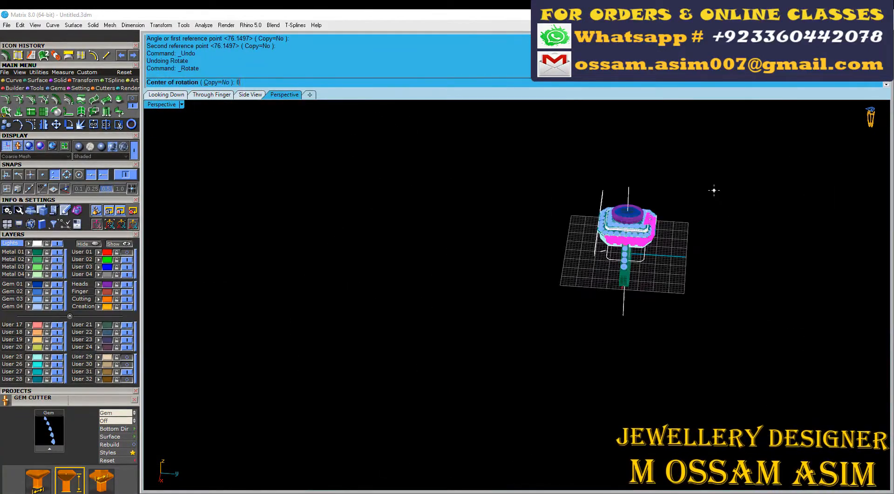
pyautogui.write('0')
pyautogui.press('Return')
pyautogui.click(267, 82)
pyautogui.click(305, 294)
pyautogui.click(812, 343)
pyautogui.scroll(9, 499, 265)
pyautogui.moveTo(498, 266); pyautogui.dragTo(739, 230, button='right')
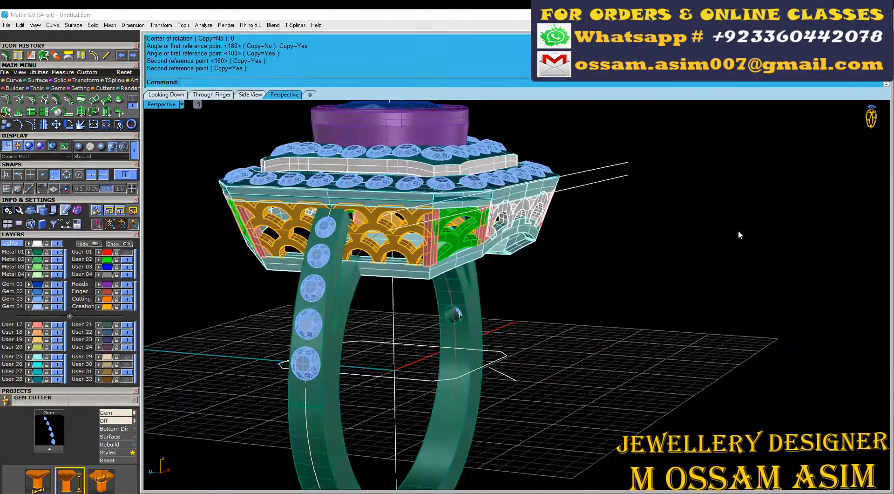
# Step: Move all scallop panels and corner pieces around the head to the User 02 layer, leaving out the construction curves
pyautogui.hotkey('ctrl', 'F2')
pyautogui.scroll(9, 619, 261)
pyautogui.moveTo(798, 232); pyautogui.dragTo(415, 233)
pyautogui.moveTo(484, 254); pyautogui.dragTo(645, 257, button='right')
pyautogui.moveTo(244, 236); pyautogui.dragTo(187, 288)
pyautogui.scroll(-8, 244, 291)
pyautogui.keyDown('ctrl'); pyautogui.moveTo(243, 429); pyautogui.dragTo(175, 368); pyautogui.keyUp('ctrl')
pyautogui.moveTo(233, 396); pyautogui.dragTo(240, 352, button='right')
pyautogui.keyDown('ctrl'); pyautogui.moveTo(380, 487); pyautogui.dragTo(332, 426); pyautogui.keyUp('ctrl')
pyautogui.click(99, 259)
pyautogui.scroll(-6, 317, 280)
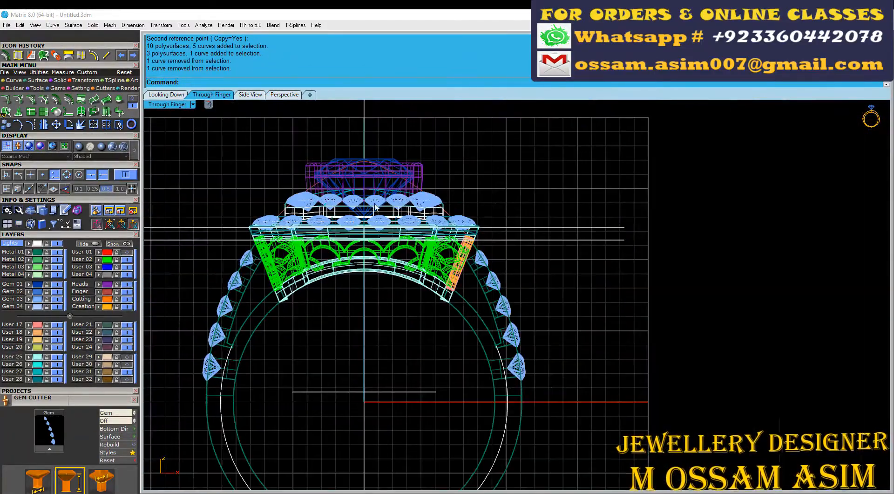
pyautogui.scroll(18, 447, 280)
pyautogui.moveTo(566, 278); pyautogui.dragTo(515, 228)
pyautogui.click(99, 259)
pyautogui.scroll(-8, 517, 279)
# Step: Save the updated ring model
pyautogui.hotkey('ctrl', 'F1')
pyautogui.hotkey('ctrl', 'F4')
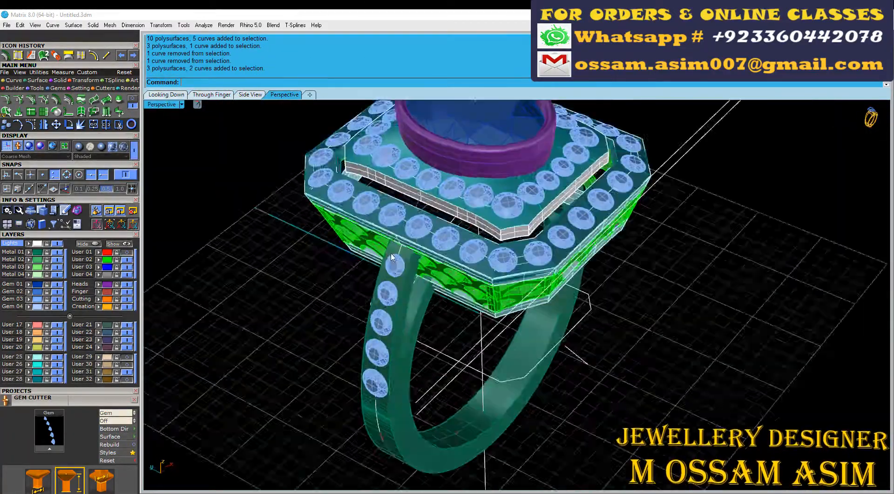
pyautogui.scroll(-4, 489, 261)
pyautogui.hotkey('ctrl', 's')
pyautogui.moveTo(512, 261); pyautogui.dragTo(456, 284, button='right')
# Step: Look through the project library's part collections and import part 5 of the Head Builder collection
pyautogui.click(135, 391)
pyautogui.click(25, 422)
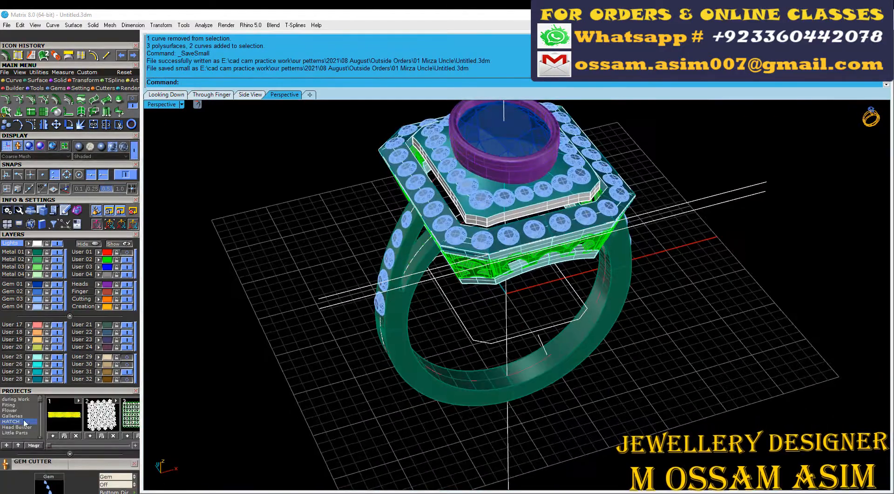
pyautogui.click(135, 446)
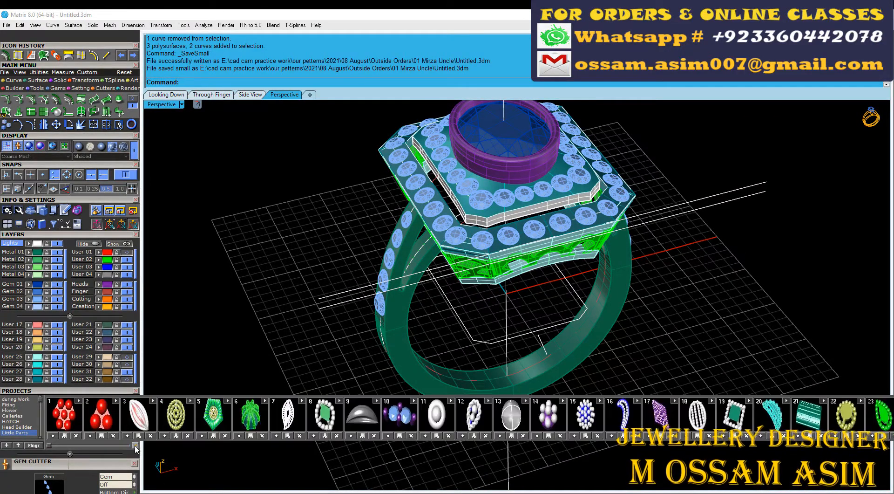
pyautogui.moveTo(50, 446); pyautogui.dragTo(134, 448)
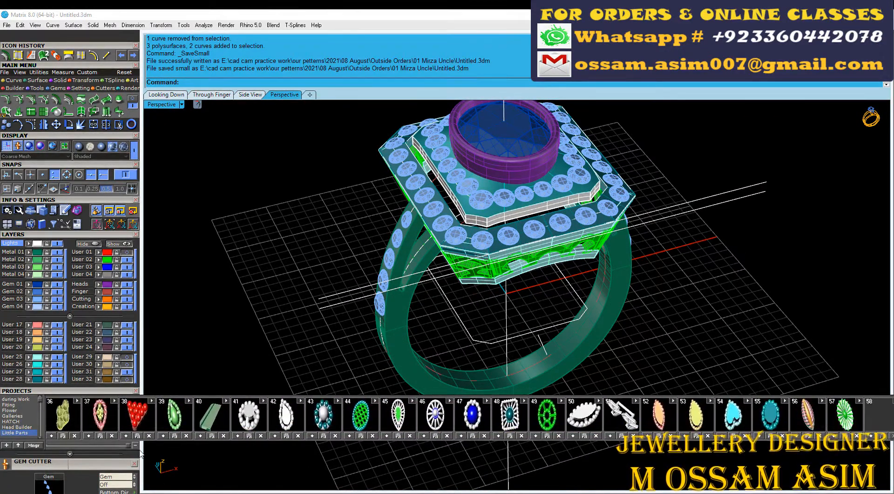
pyautogui.click(135, 446)
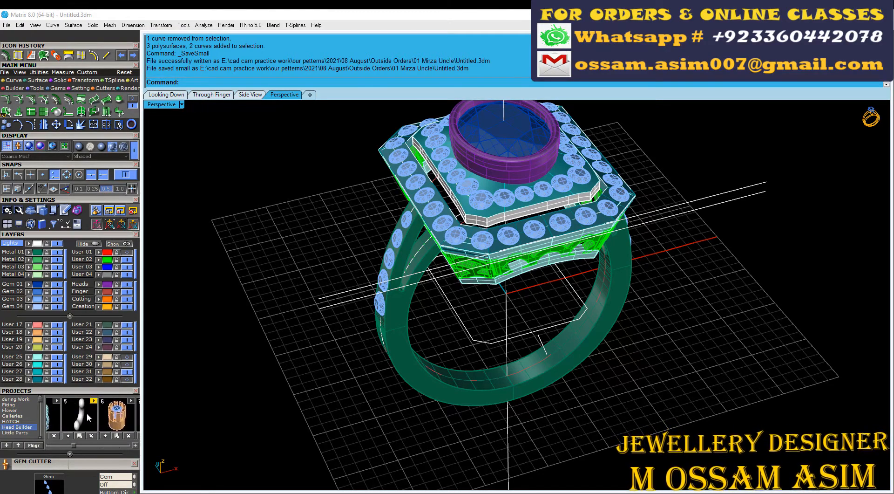
pyautogui.click(88, 418)
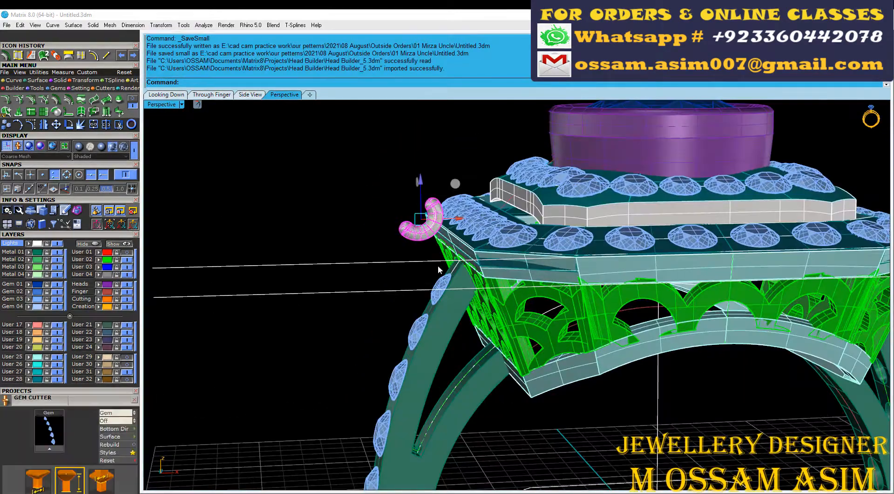
# Step: Copy the imported connector from the middle of the head's side gap to the corner of the inner octagonal rim
pyautogui.moveTo(438, 264); pyautogui.dragTo(495, 270, button='right')
pyautogui.scroll(-8, 361, 250)
pyautogui.scroll(9, 394, 255)
pyautogui.scroll(-10, 410, 273)
pyautogui.press('c')
pyautogui.scroll(4, 461, 326)
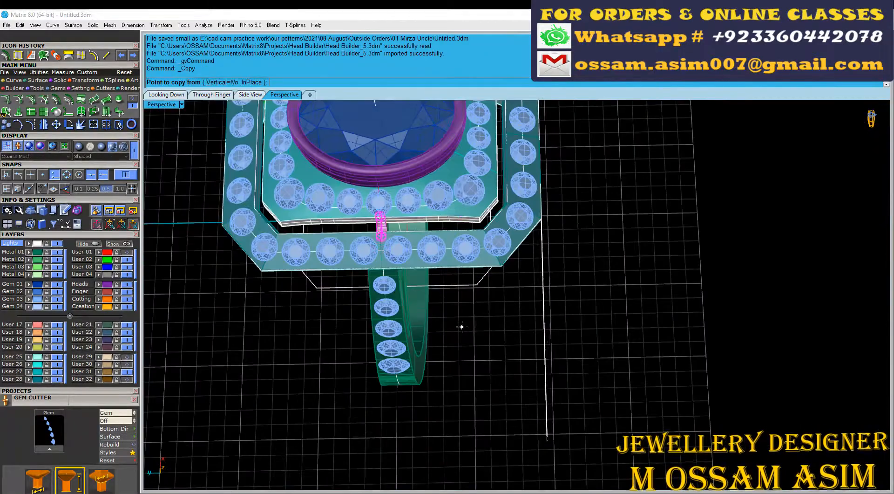
pyautogui.rightClick(489, 283)
# Step: Mirror the corner connector across the short corner edge of the inner rim, keeping the original
pyautogui.scroll(8, 466, 212)
pyautogui.click(505, 232)
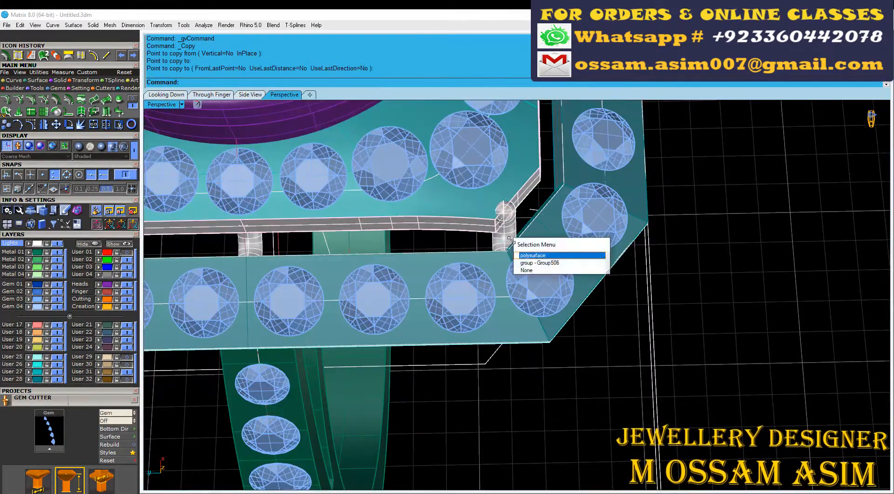
pyautogui.click(523, 263)
pyautogui.scroll(-2, 442, 239)
pyautogui.scroll(4, 470, 237)
pyautogui.moveTo(484, 240); pyautogui.dragTo(455, 276, button='right')
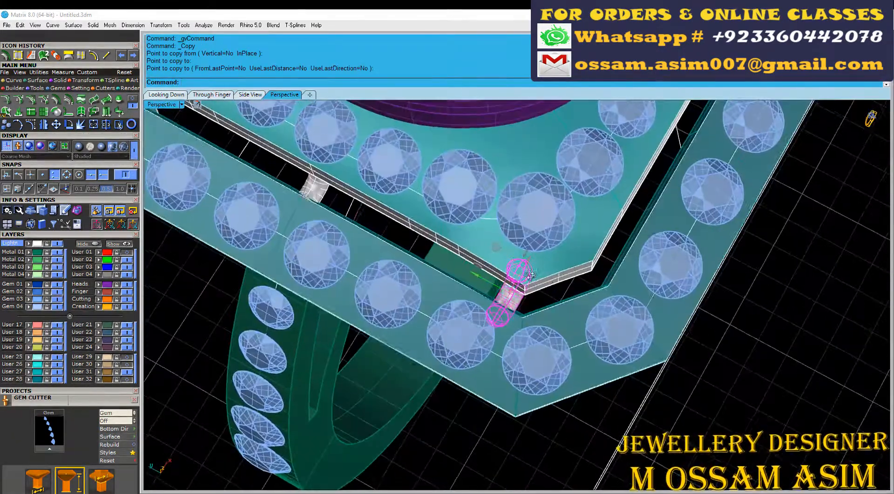
pyautogui.press('m')
pyautogui.click(591, 387)
# Step: Rotate the corner connector about its inner end with Copy=No to adjust how it bridges the gap
pyautogui.scroll(6, 591, 387)
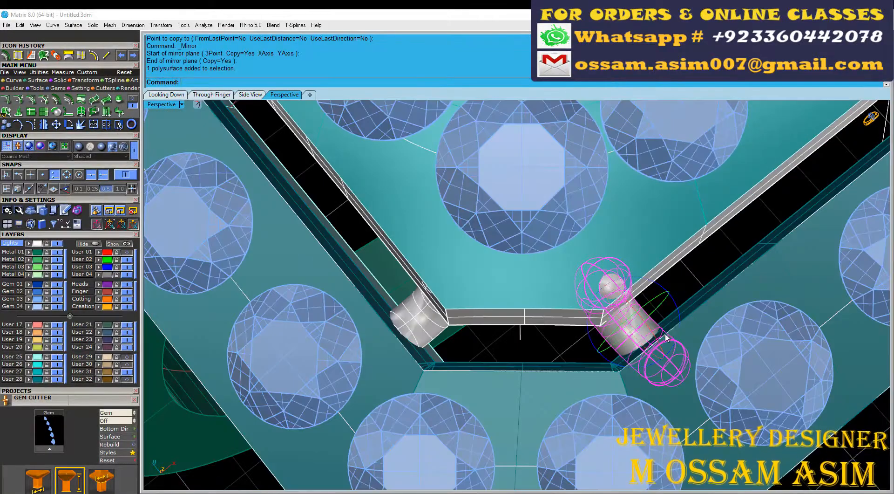
pyautogui.scroll(-2, 547, 329)
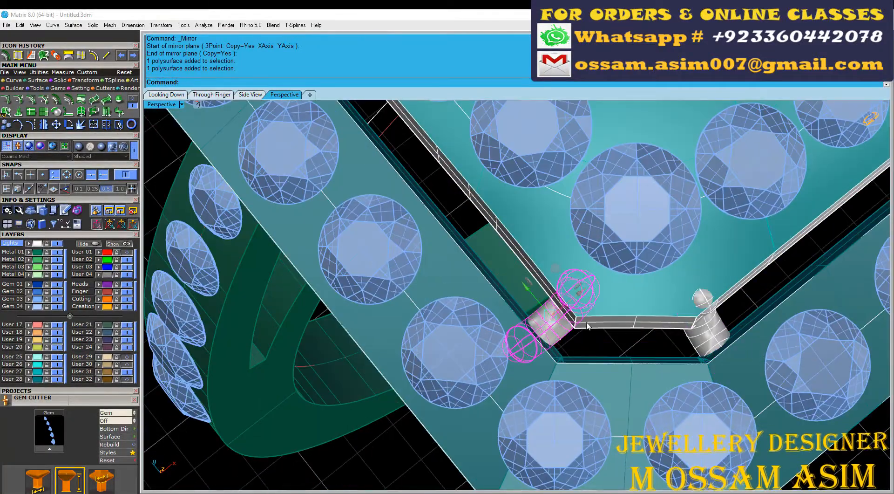
pyautogui.press('r')
pyautogui.click(590, 274)
pyautogui.keyDown('shift'); pyautogui.moveTo(447, 396); pyautogui.dragTo(563, 305, button='right'); pyautogui.keyUp('shift')
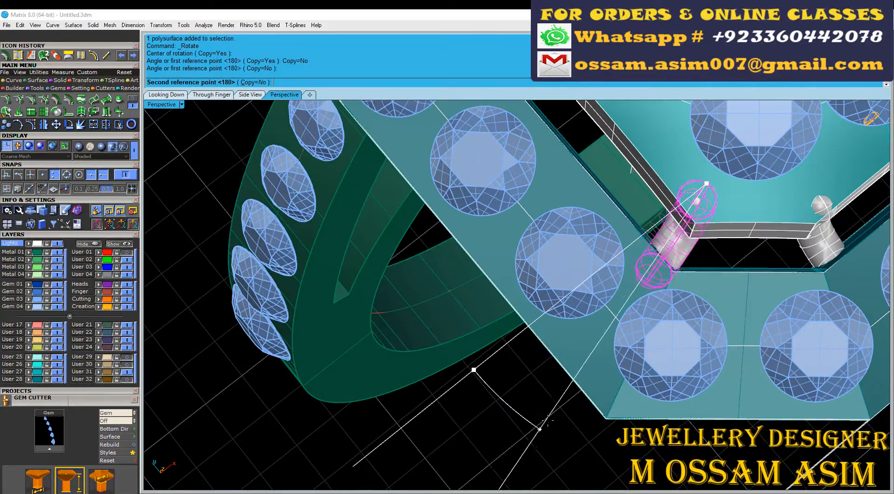
pyautogui.click(547, 420)
pyautogui.scroll(-5, 547, 415)
pyautogui.moveTo(548, 401); pyautogui.dragTo(605, 326, button='right')
# Step: Select both connectors at the corner and group them
pyautogui.scroll(3, 624, 200)
pyautogui.keyDown('shift'); pyautogui.click(627, 196); pyautogui.keyUp('shift')
pyautogui.moveTo(461, 249); pyautogui.dragTo(525, 245, button='right')
pyautogui.scroll(-2, 524, 245)
pyautogui.hotkey('ctrl', 'g')
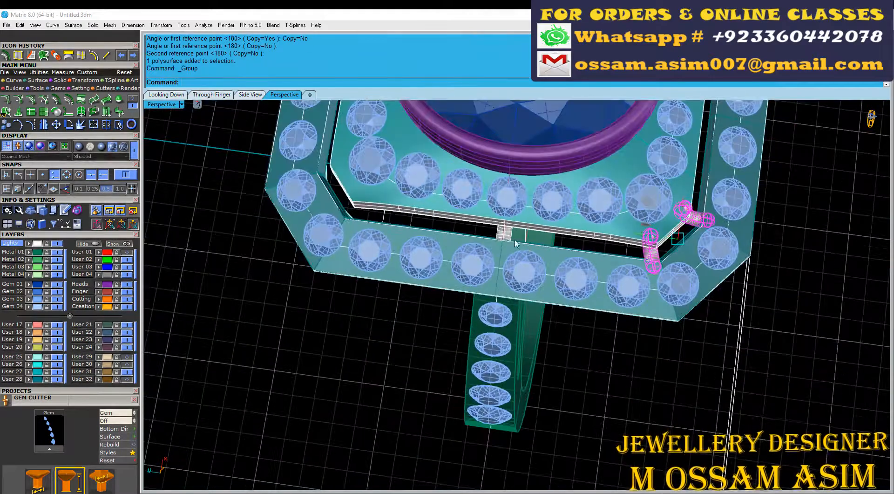
# Step: Mirror the middle connector and the grouped corner pair about the origin (0), adding a pair at the neighbouring corner
pyautogui.scroll(-2, 516, 243)
pyautogui.keyDown('shift'); pyautogui.click(508, 234); pyautogui.keyUp('shift')
pyautogui.click(531, 408)
pyautogui.scroll(5, 503, 242)
pyautogui.click(745, 208)
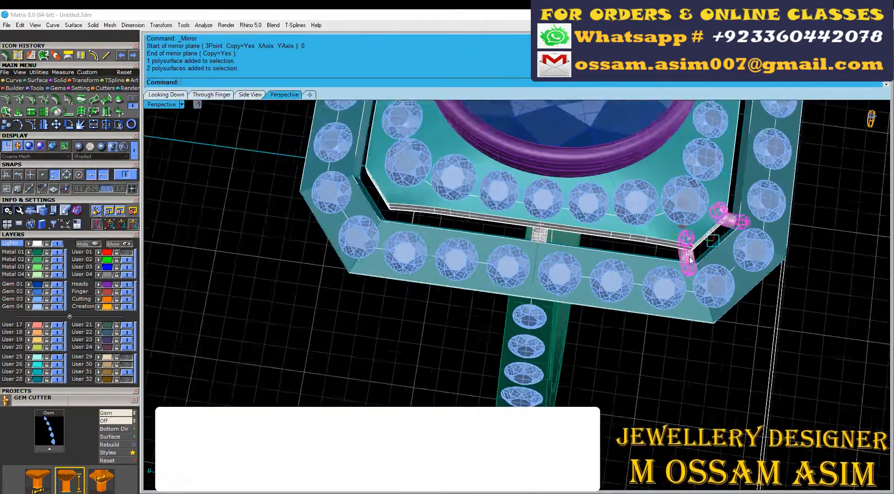
pyautogui.scroll(-8, 661, 254)
pyautogui.write('0')
pyautogui.click(649, 415)
# Step: Mirror the middle connector and both corner pairs about the origin (0) to the opposite side of the head
pyautogui.scroll(12, 582, 225)
pyautogui.click(465, 321)
pyautogui.keyDown('shift'); pyautogui.click(753, 362); pyautogui.keyUp('shift')
pyautogui.scroll(-10, 750, 360)
pyautogui.scroll(2, 831, 382)
pyautogui.keyDown('shift'); pyautogui.click(824, 386); pyautogui.keyUp('shift')
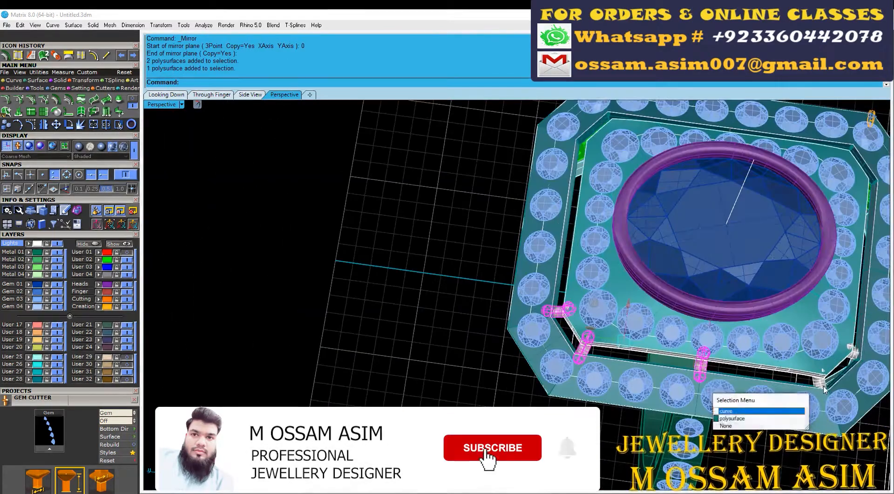
pyautogui.click(760, 426)
pyautogui.scroll(-6, 559, 302)
pyautogui.scroll(4, 629, 354)
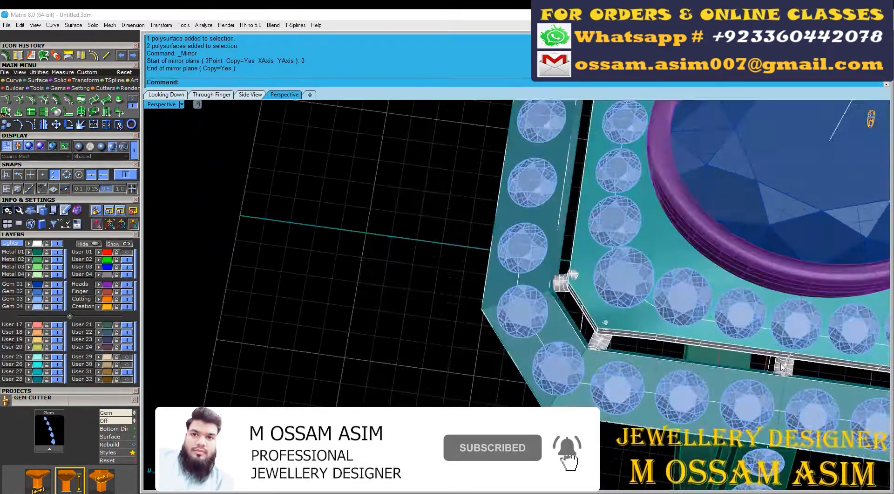
# Step: Rotate a copy of the middle connector about the origin (0) with Copy=Yes onto the head's adjacent side
pyautogui.scroll(12, 670, 356)
pyautogui.click(733, 305)
pyautogui.click(702, 303)
pyautogui.scroll(-9, 717, 299)
pyautogui.hotkey('ctrl', 'r')
pyautogui.write('0')
pyautogui.press('Return')
pyautogui.scroll(-7, 643, 310)
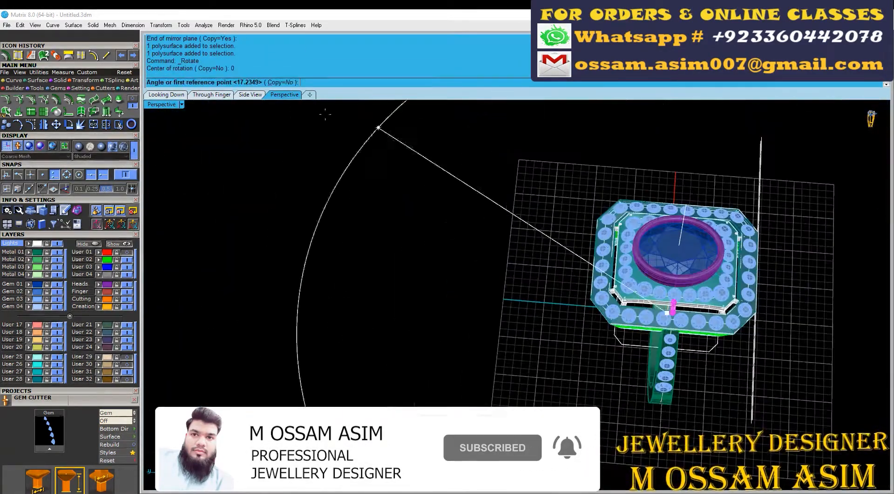
pyautogui.click(669, 457)
pyautogui.click(479, 308)
pyautogui.press('Return')
# Step: Move the rotated connector copy outward so it bridges the gap between the head's inner and outer tiers
pyautogui.scroll(8, 570, 258)
pyautogui.click(700, 270)
pyautogui.scroll(4, 658, 260)
pyautogui.moveTo(683, 269); pyautogui.dragTo(642, 264)
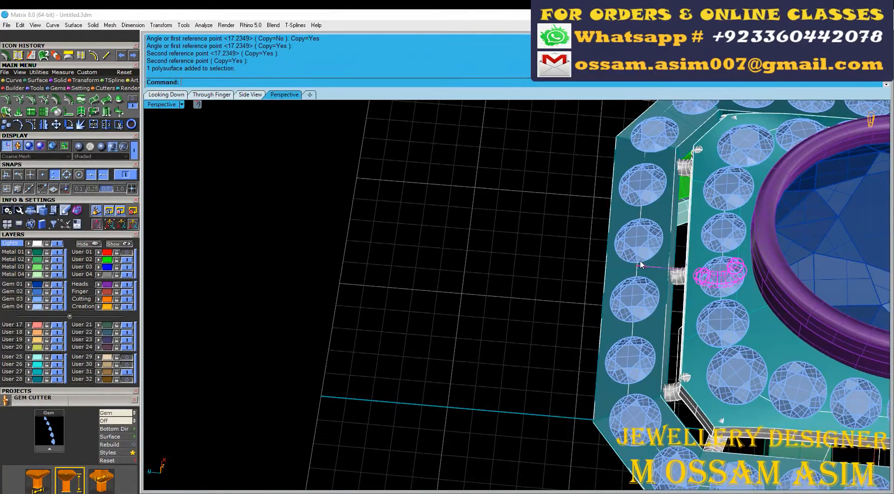
# Step: Mirror the side connector about the origin (0) to the opposite side of the head and save the model
pyautogui.scroll(-15, 652, 269)
pyautogui.hotkey('ctrl', 'm')
pyautogui.write('0')
pyautogui.press('Return')
pyautogui.click(694, 163)
pyautogui.scroll(5, 684, 186)
pyautogui.hotkey('ctrl', 's')
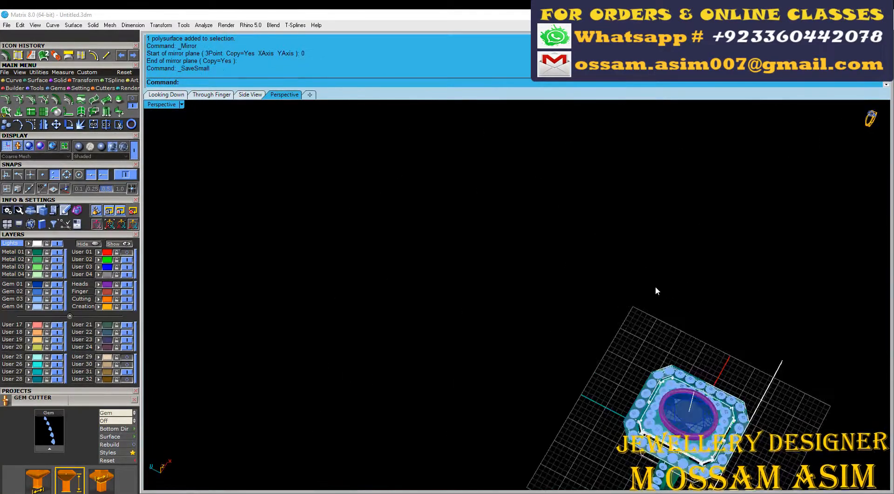
# Step: Display the ring shaded, examine the connectors and head from several angles, and save the model
pyautogui.moveTo(657, 290)
pyautogui.mouseDown(button='right')
pyautogui.moveTo(482, 373)
pyautogui.moveTo(519, 329)
pyautogui.moveTo(511, 230)
pyautogui.moveTo(736, 295)
pyautogui.moveTo(516, 303)
pyautogui.moveTo(482, 342)
pyautogui.moveTo(503, 288)
pyautogui.moveTo(480, 331)
pyautogui.moveTo(521, 280)
pyautogui.mouseUp(button='right')
pyautogui.click(101, 146)
pyautogui.scroll(4, 484, 326)
pyautogui.scroll(-5, 491, 344)
pyautogui.scroll(4, 493, 344)
pyautogui.scroll(5, 511, 230)
pyautogui.scroll(-6, 511, 230)
pyautogui.scroll(-3, 516, 303)
pyautogui.hotkey('ctrl', 's')
# Step: Select the solid scallop arches and slanted end pieces of the gallery wall on one side of the head
pyautogui.scroll(6, 503, 287)
pyautogui.click(500, 271)
pyautogui.click(540, 209)
pyautogui.click(524, 258)
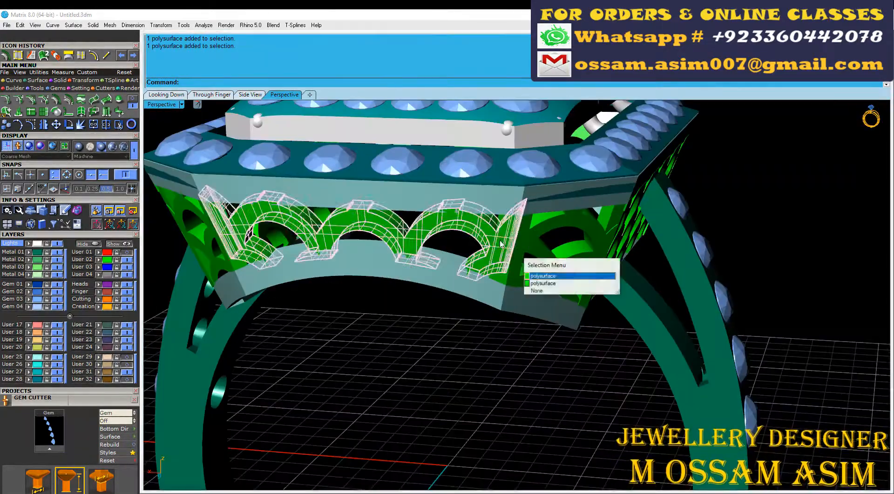
pyautogui.click(541, 276)
pyautogui.scroll(6, 502, 277)
pyautogui.click(512, 277)
pyautogui.click(529, 298)
pyautogui.scroll(-3, 529, 279)
pyautogui.moveTo(554, 247); pyautogui.dragTo(545, 279, button='right')
pyautogui.click(491, 216)
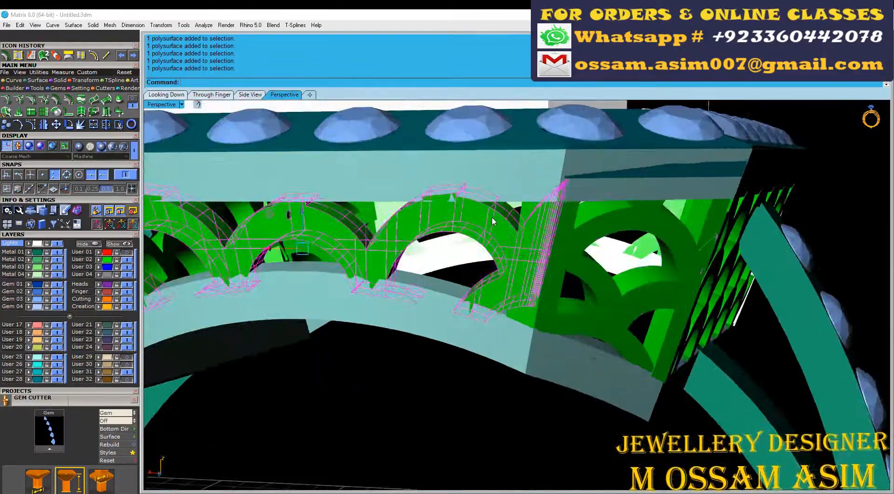
# Step: Review the whole ring with the gallery pieces selected and save the model as a small file
pyautogui.scroll(-5, 492, 216)
pyautogui.moveTo(493, 224); pyautogui.dragTo(524, 287, button='right')
pyautogui.scroll(6, 524, 287)
pyautogui.scroll(-6, 462, 331)
pyautogui.hotkey('ctrl', 's')
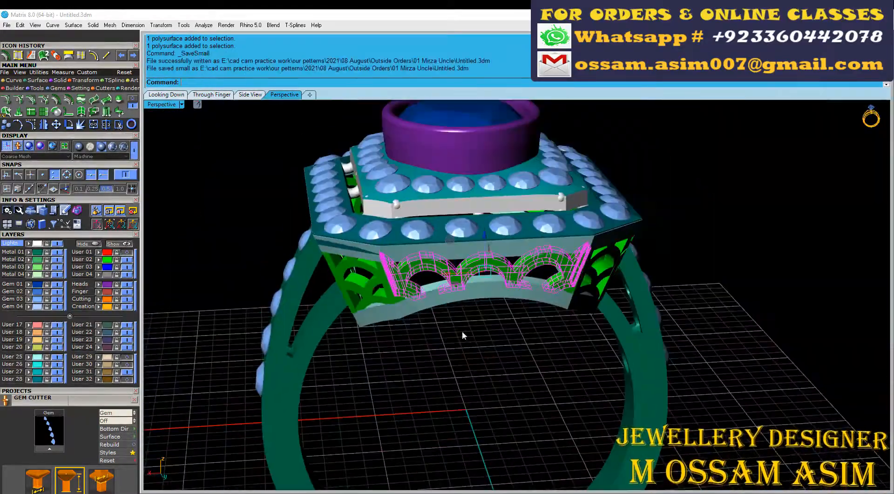
pyautogui.moveTo(462, 331); pyautogui.dragTo(470, 433, button='right')
pyautogui.scroll(-5, 469, 433)
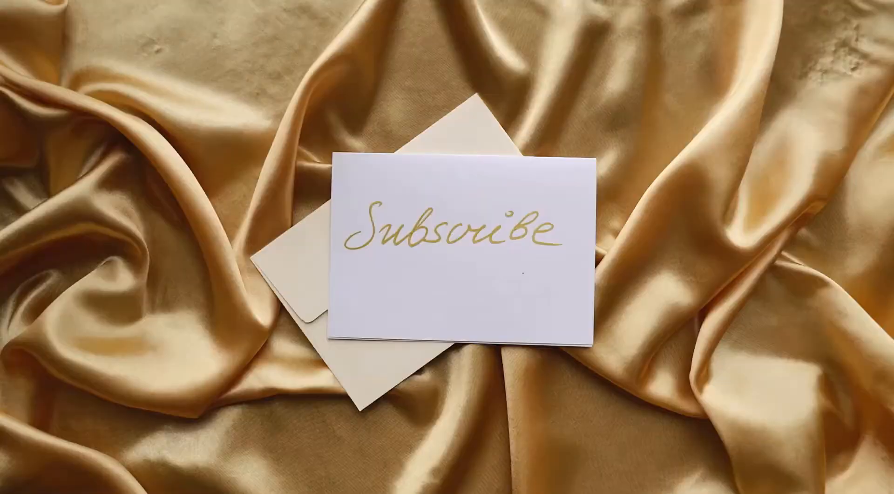